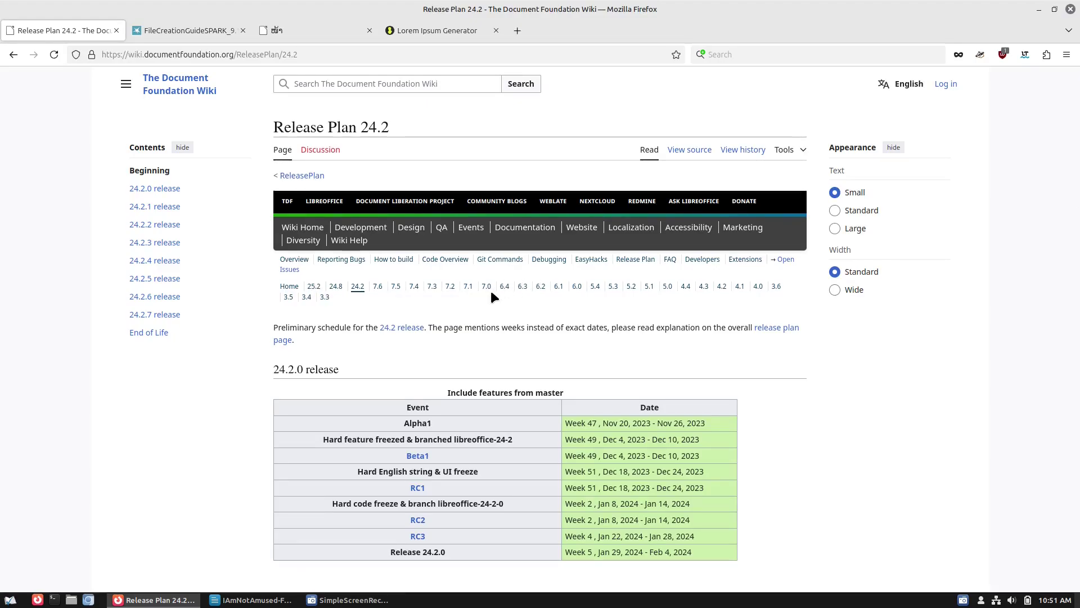
click(260, 599)
click(288, 25)
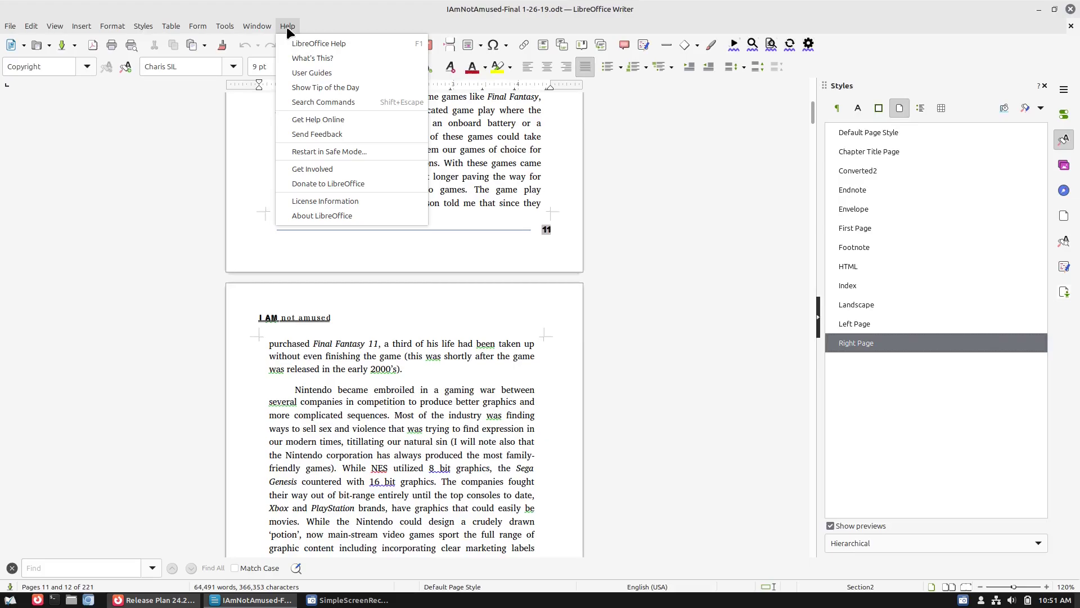
click(356, 214)
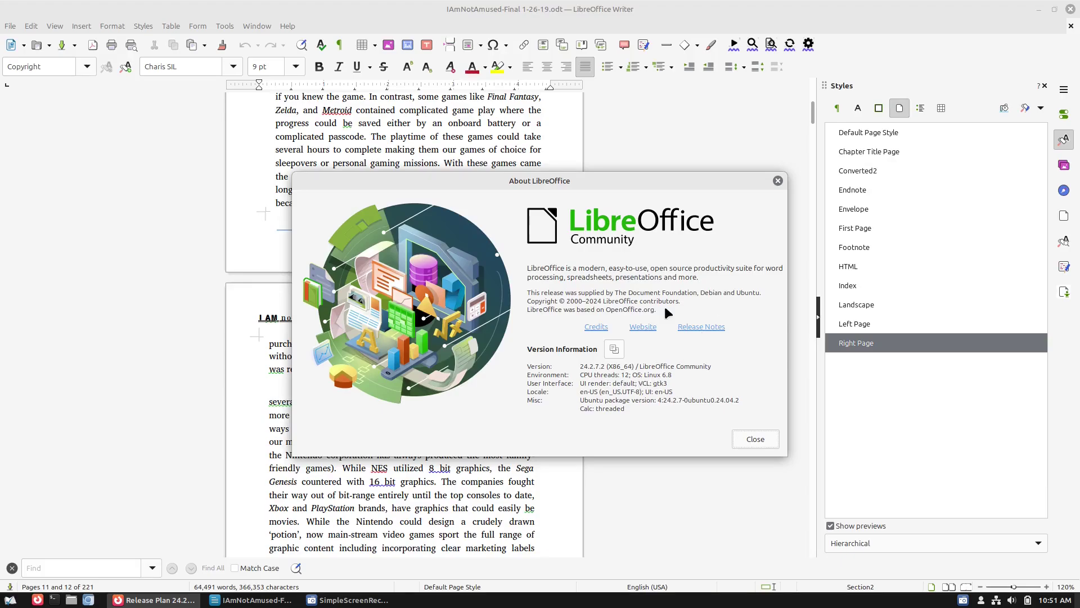
click(778, 181)
click(1039, 9)
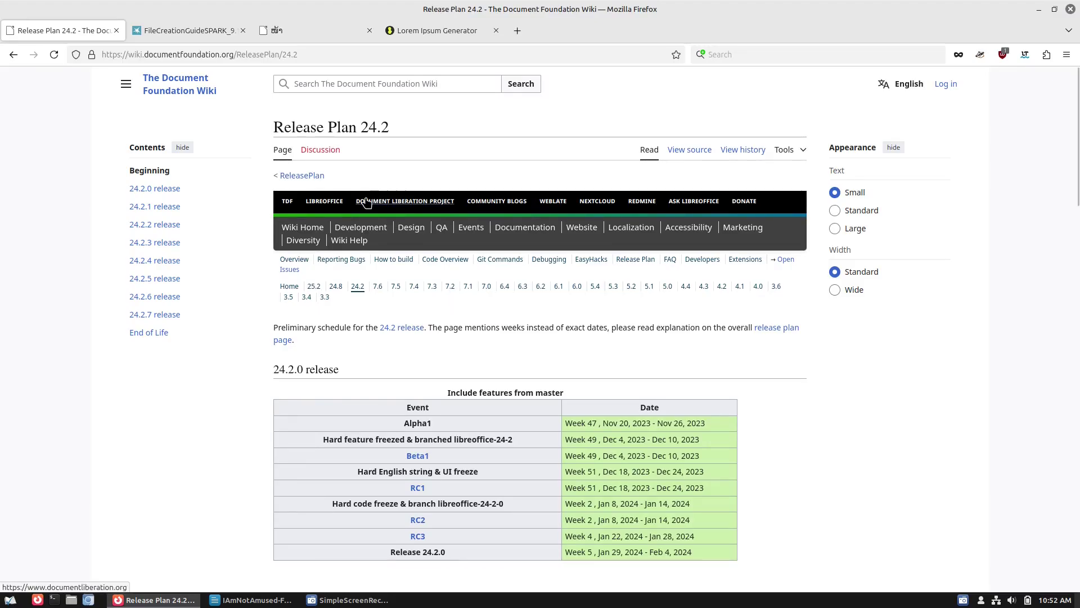
Step: Show the LibreOffice Help Page tab article from the 'gutter' search, with its margin descriptions
click(282, 30)
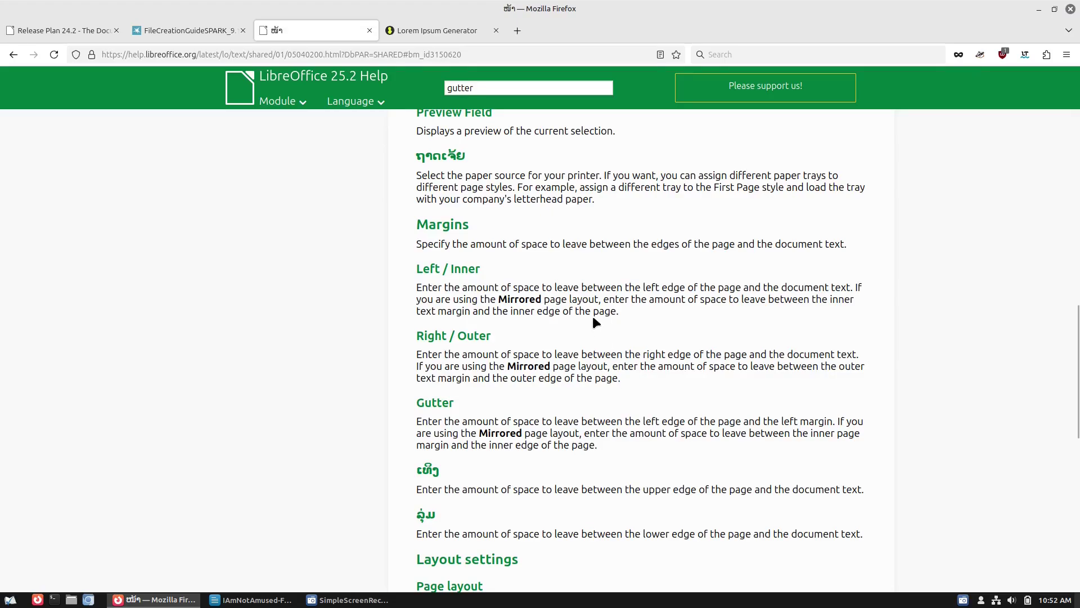
Step: Read the IngramSpark guide's page 14 inside-margin advice, then return to the IAmNotAmused-Final book
click(196, 27)
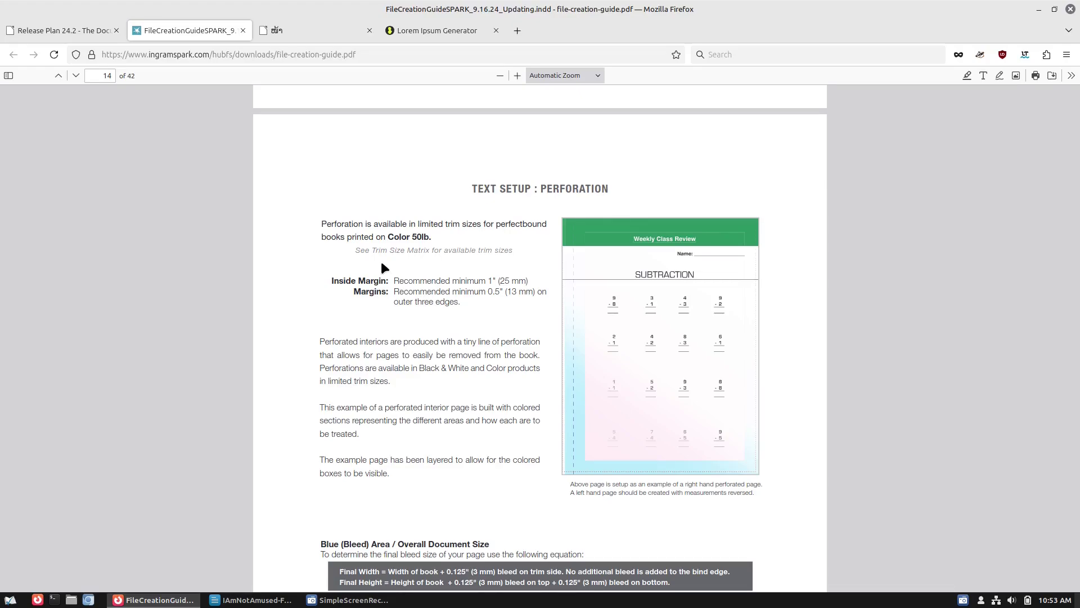
click(252, 600)
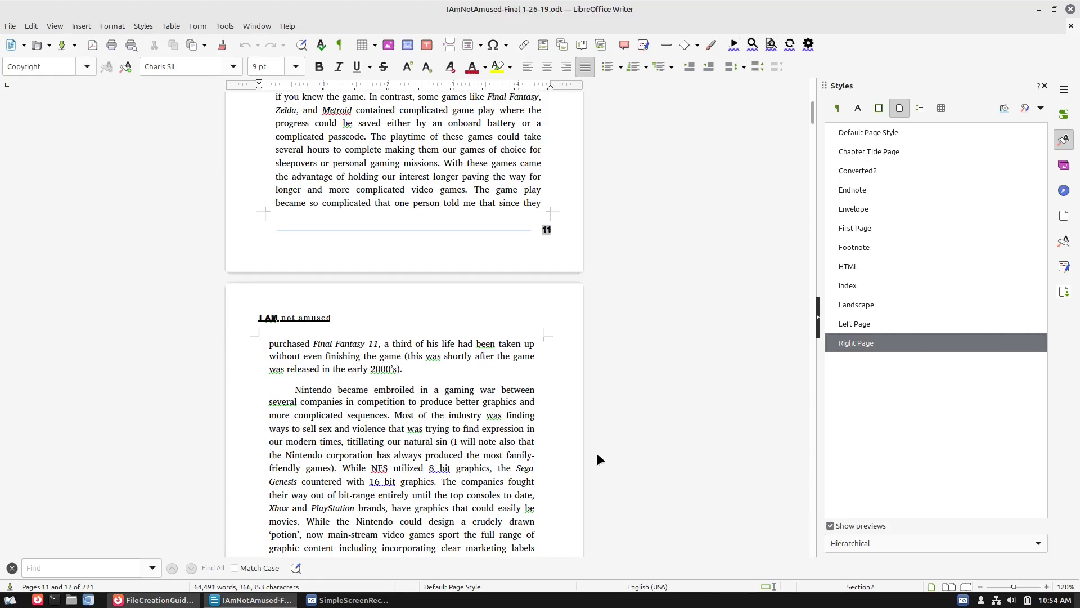
scroll(468, 426, up, 3)
scroll(467, 426, up, 2)
scroll(467, 425, down, 1)
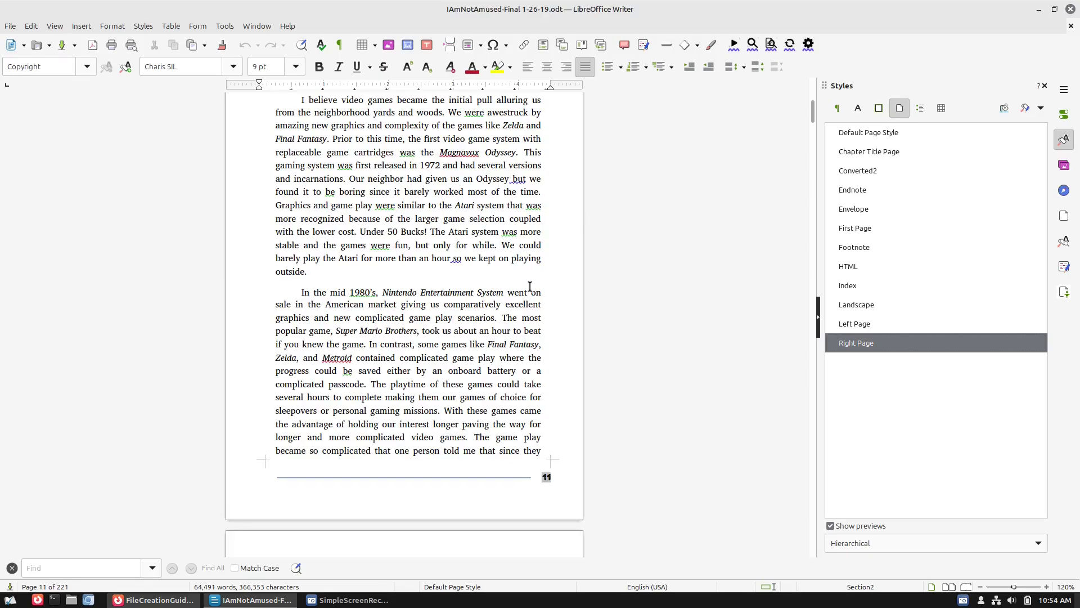
scroll(506, 337, up, 9)
scroll(487, 348, up, 20)
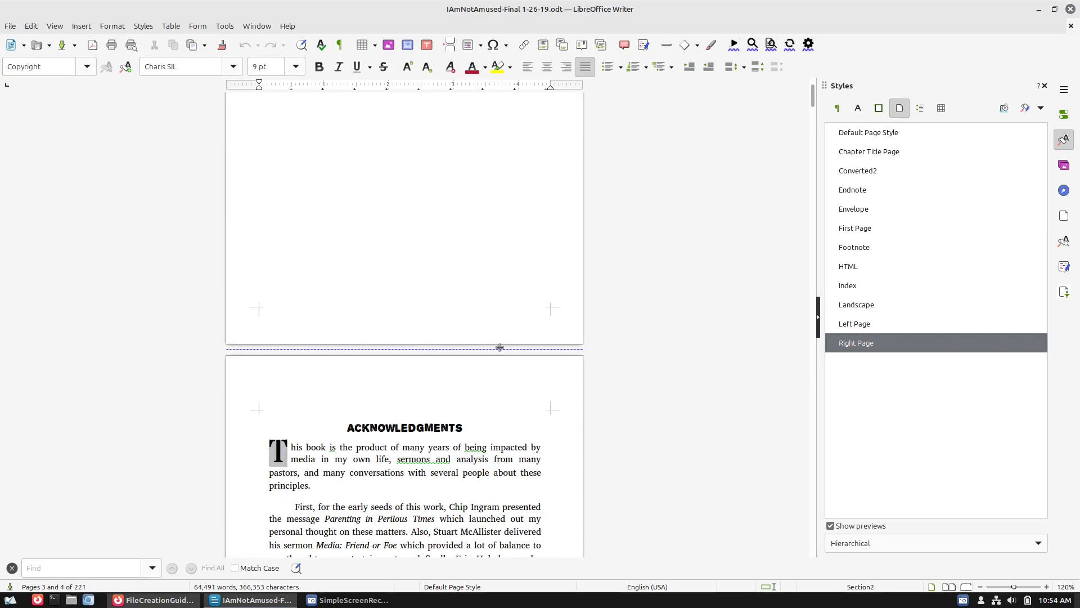
scroll(492, 410, down, 5)
click(431, 310)
scroll(394, 264, down, 1)
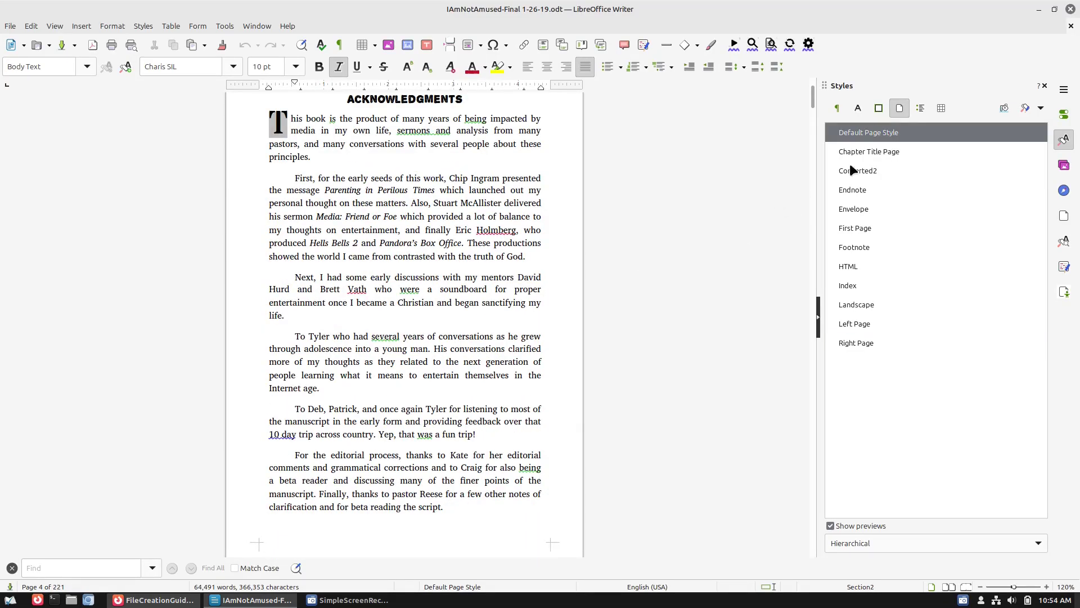
scroll(487, 294, down, 6)
scroll(487, 295, down, 4)
scroll(482, 439, down, 9)
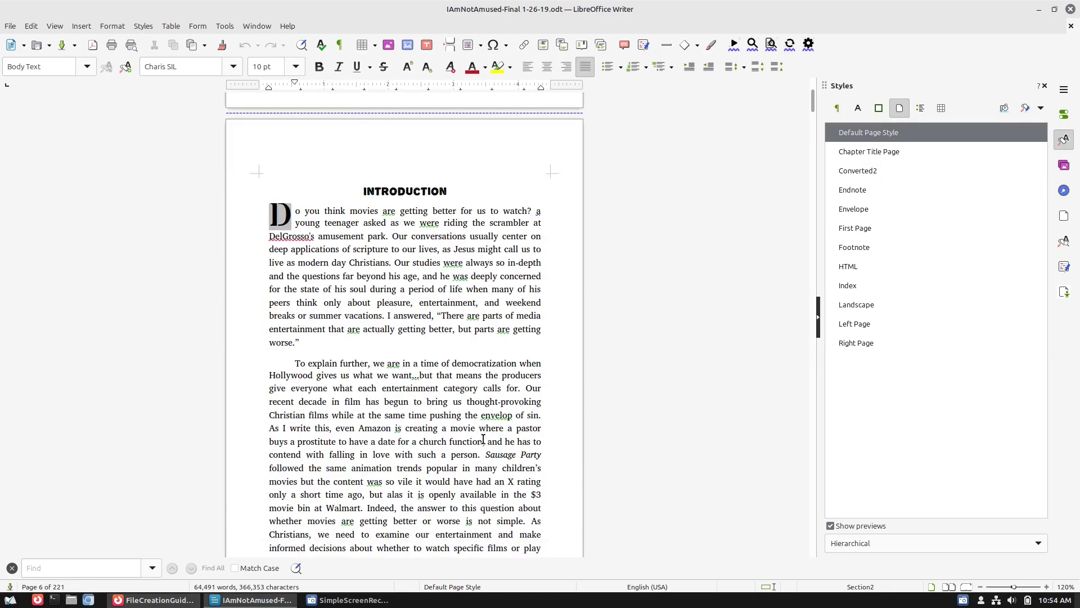
scroll(502, 403, down, 8)
scroll(502, 403, up, 4)
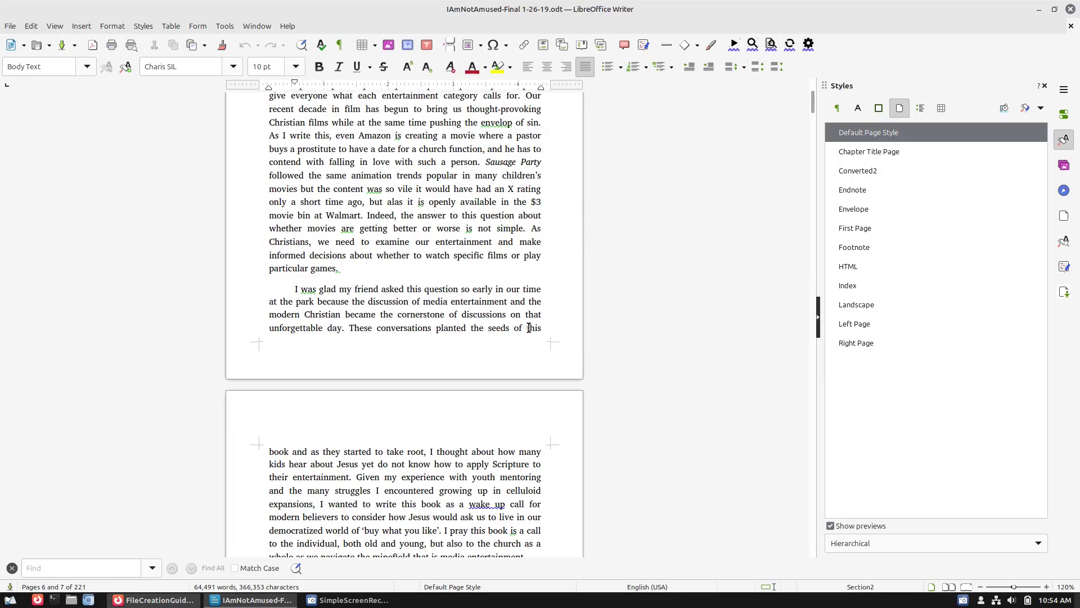
scroll(566, 343, down, 15)
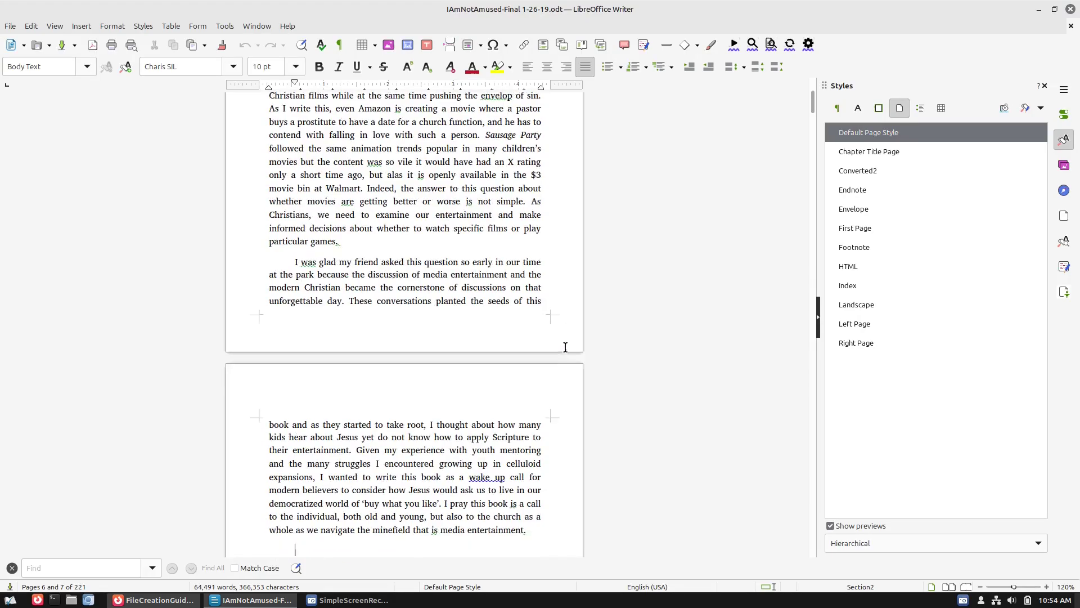
scroll(566, 355, up, 5)
scroll(548, 353, down, 10)
scroll(520, 346, up, 3)
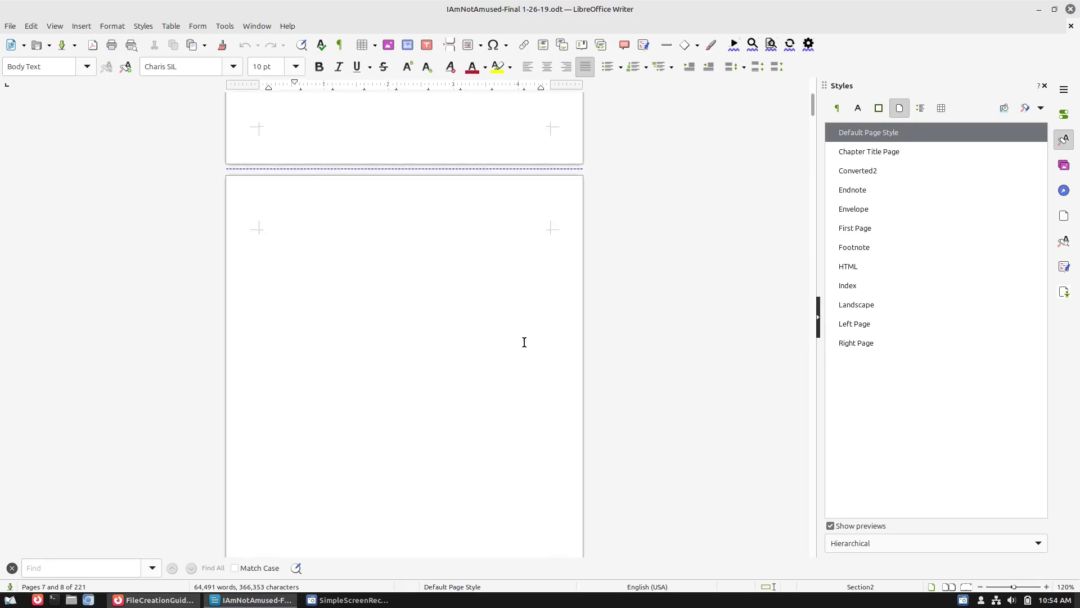
click(490, 360)
scroll(360, 445, down, 10)
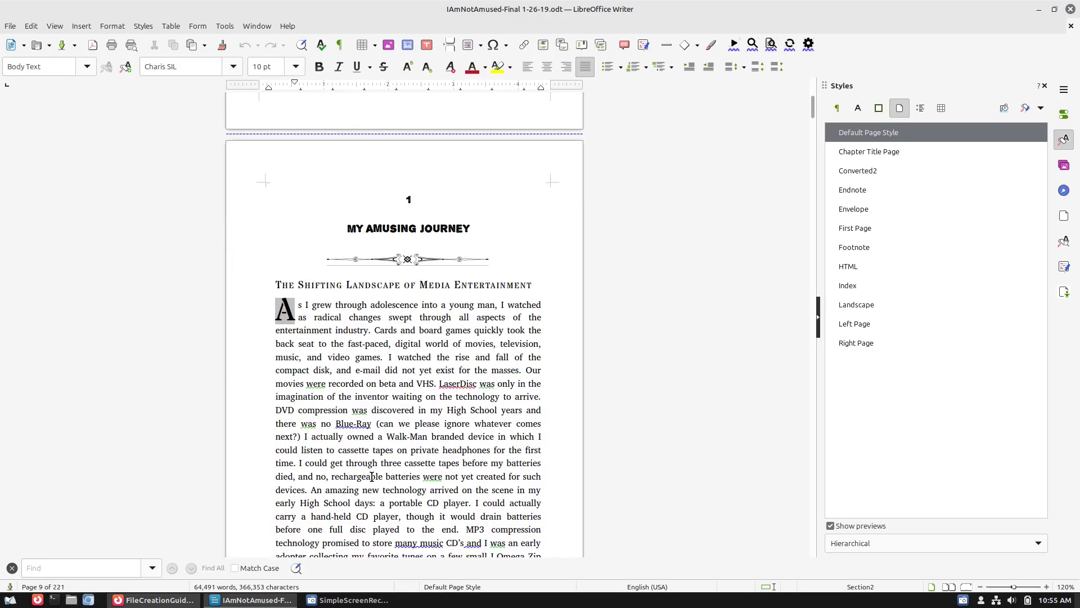
click(529, 450)
scroll(377, 386, down, 3)
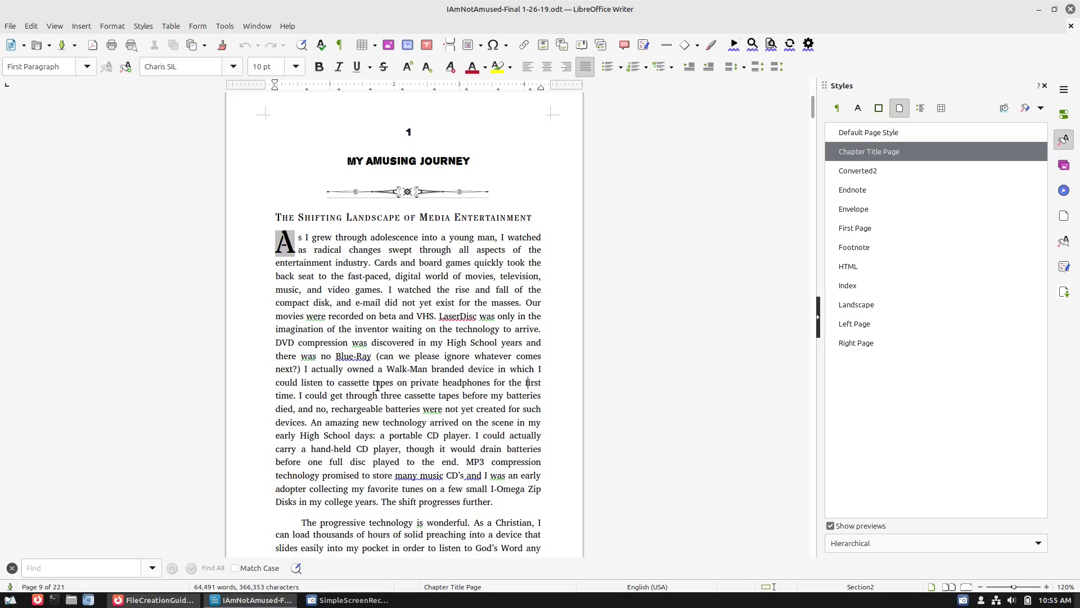
Step: Give the Chapter Title Page style a 0.50" left margin and a 0.10" gutter, and apply
right_click(888, 153)
click(906, 171)
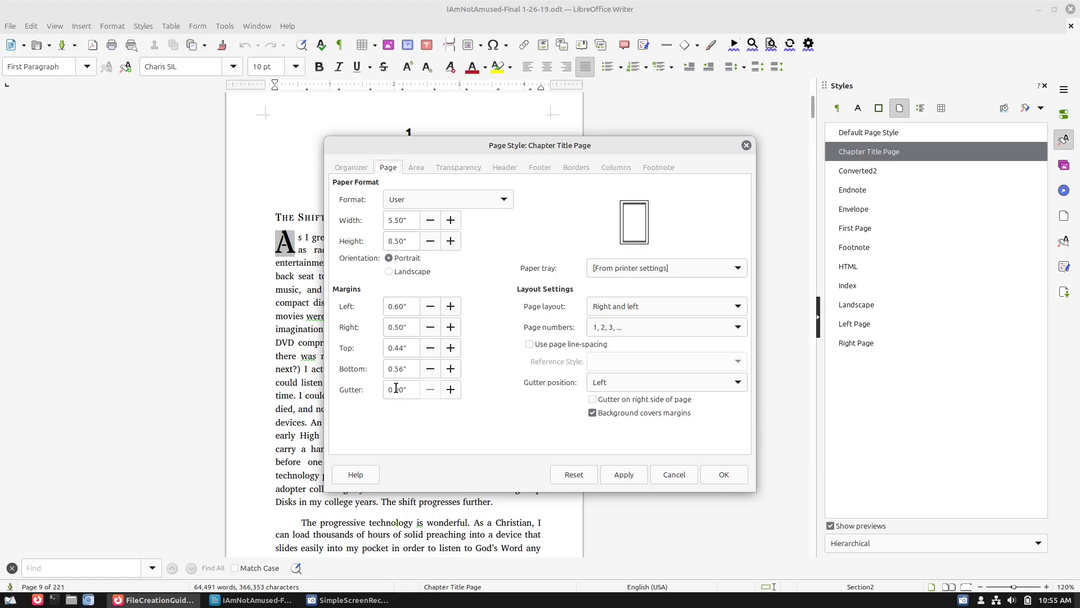
click(450, 308)
click(430, 306)
click(452, 389)
drag(616, 144, 720, 122)
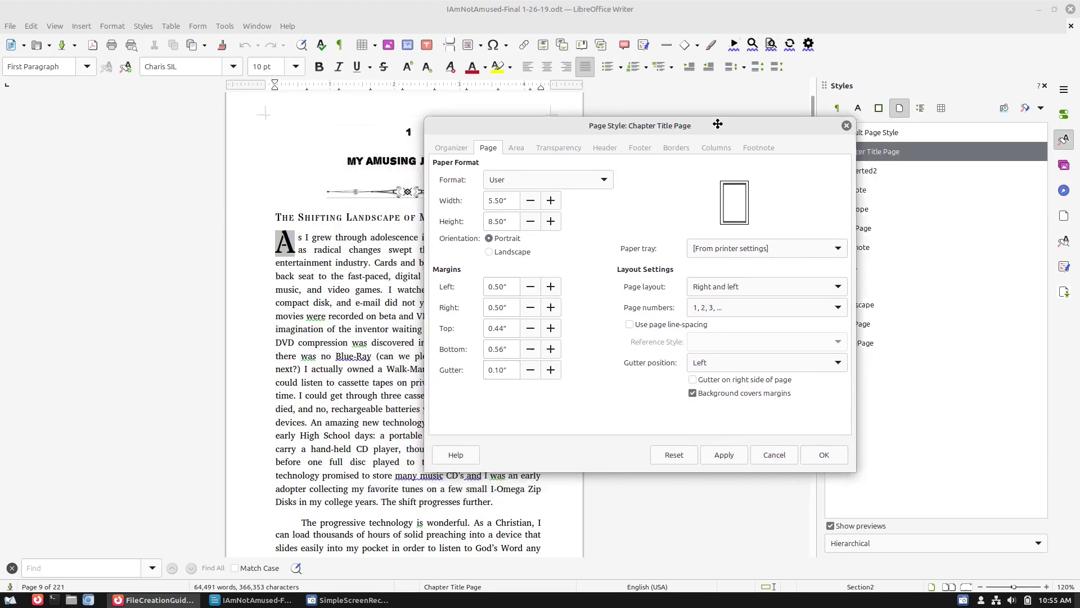
click(711, 453)
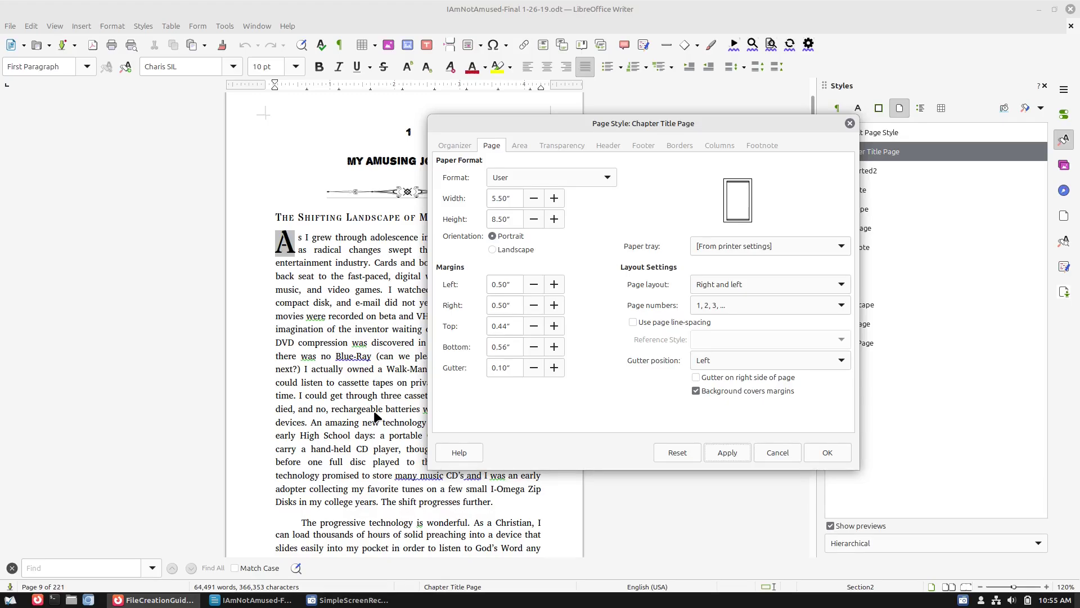
Step: Set the Chapter Title Page layout to Only right, then bring up the IngramSpark guide
click(767, 283)
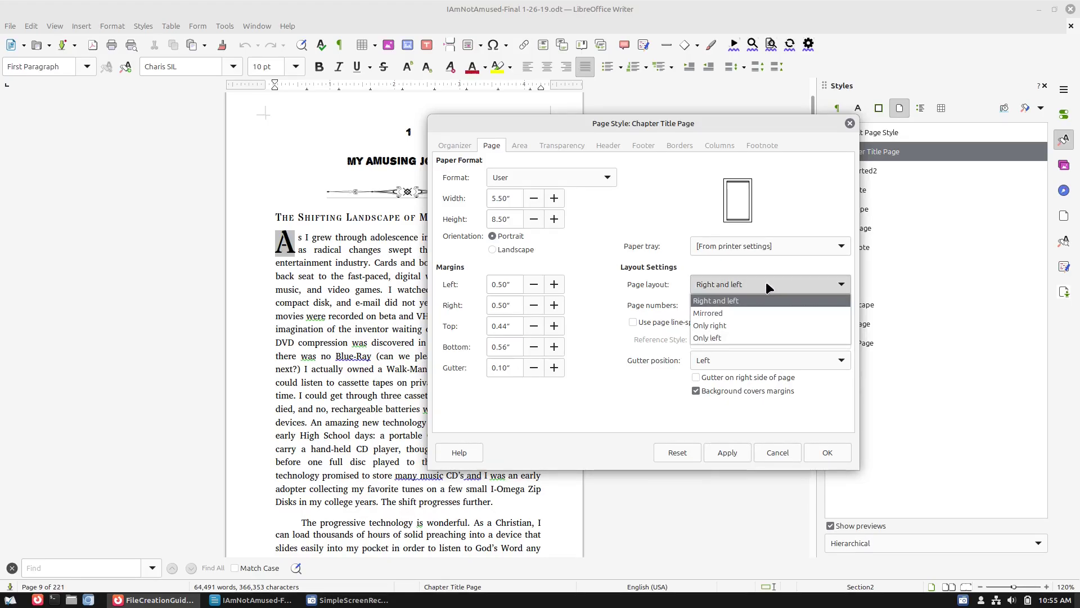
click(762, 326)
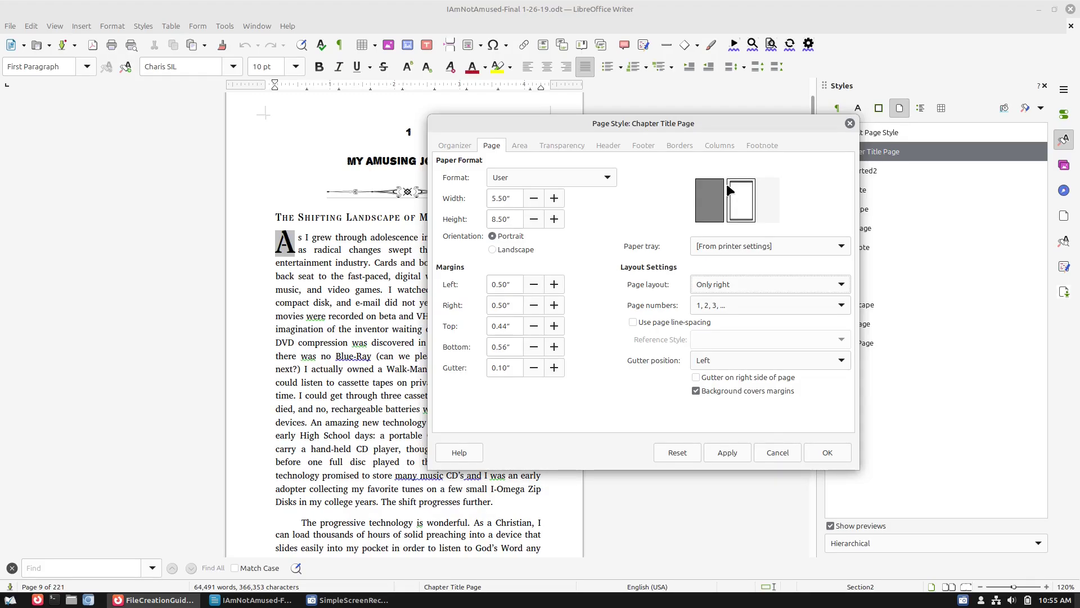
click(798, 283)
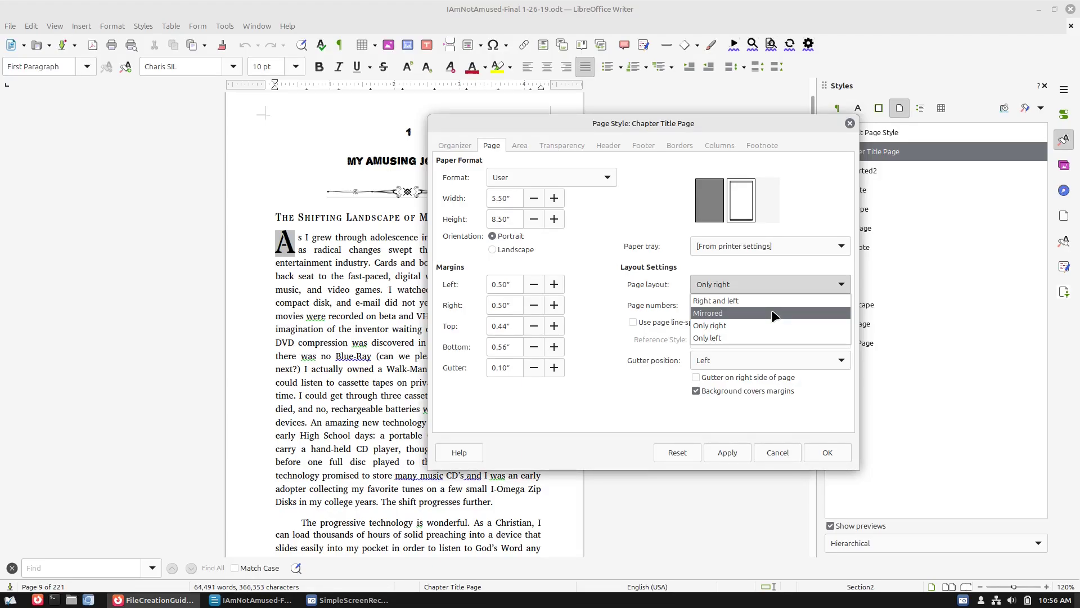
click(780, 453)
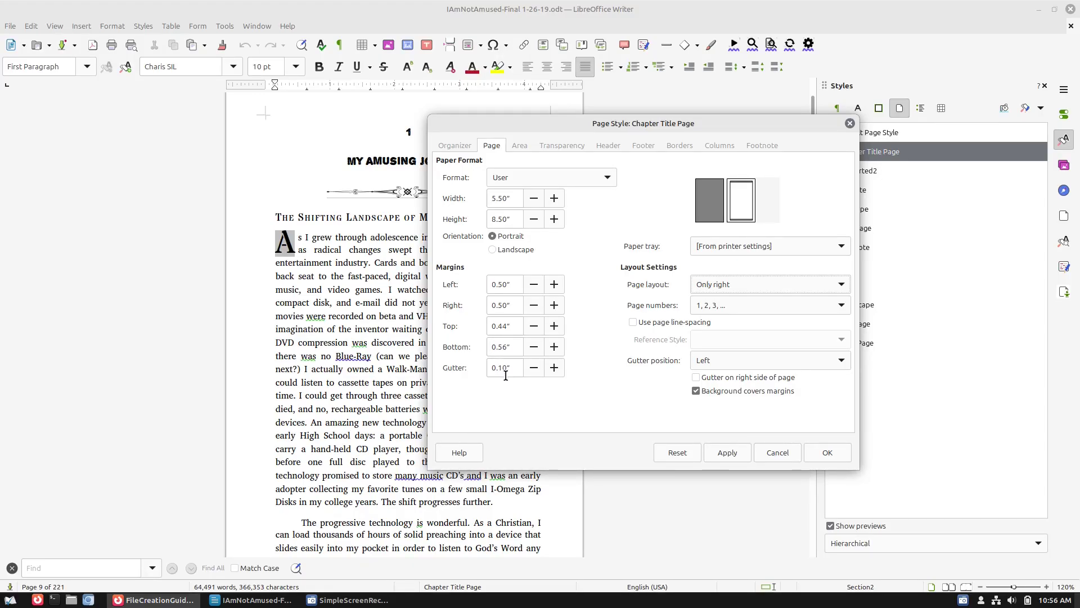
click(148, 600)
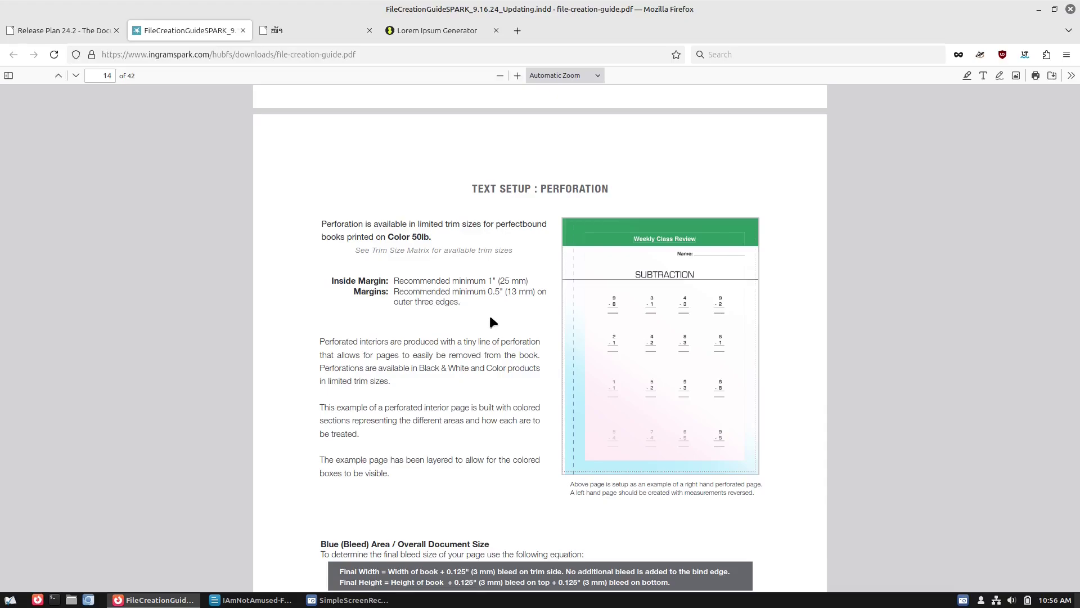
Step: Recheck the guide's 1" inside-margin advice and return to the Chapter Title Page style settings
click(348, 600)
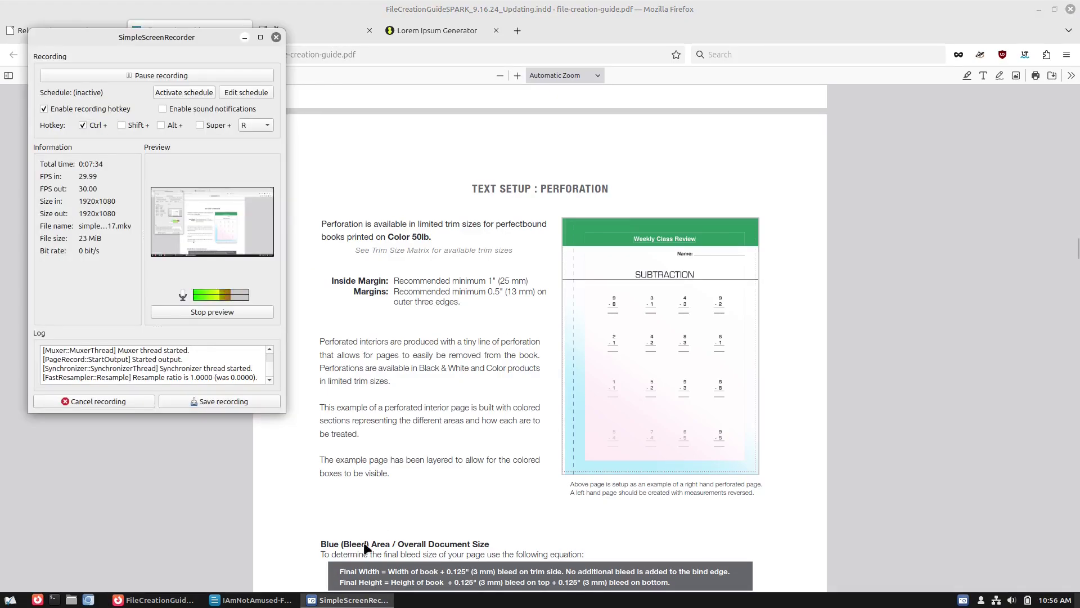
click(348, 600)
click(253, 600)
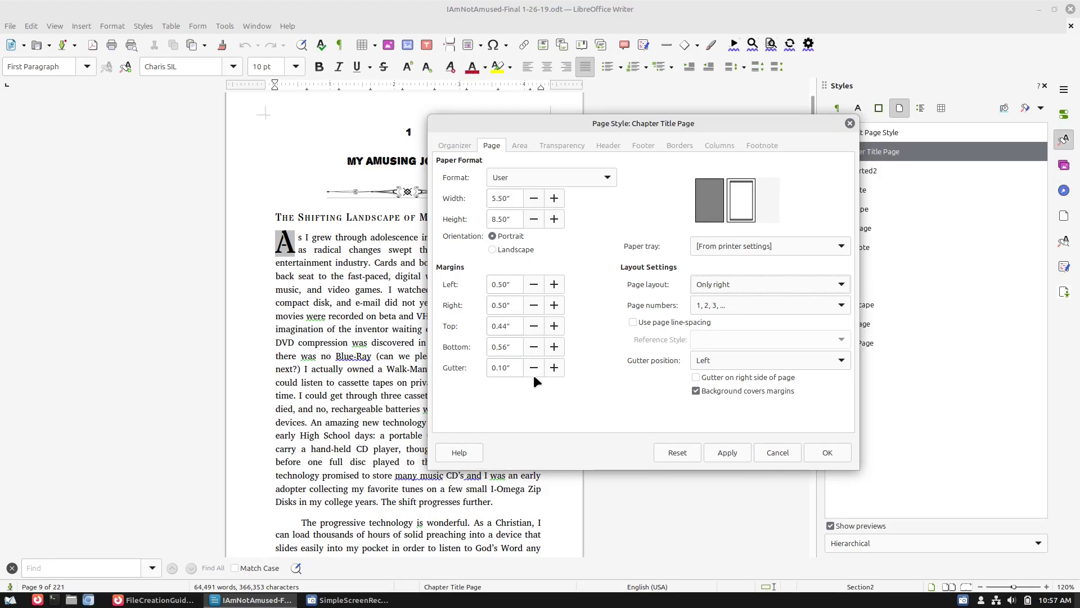
Step: Raise the Chapter Title Page gutter to 0.50", apply it and close the settings
click(553, 368)
click(554, 368)
click(553, 367)
click(553, 367)
click(554, 367)
click(554, 367)
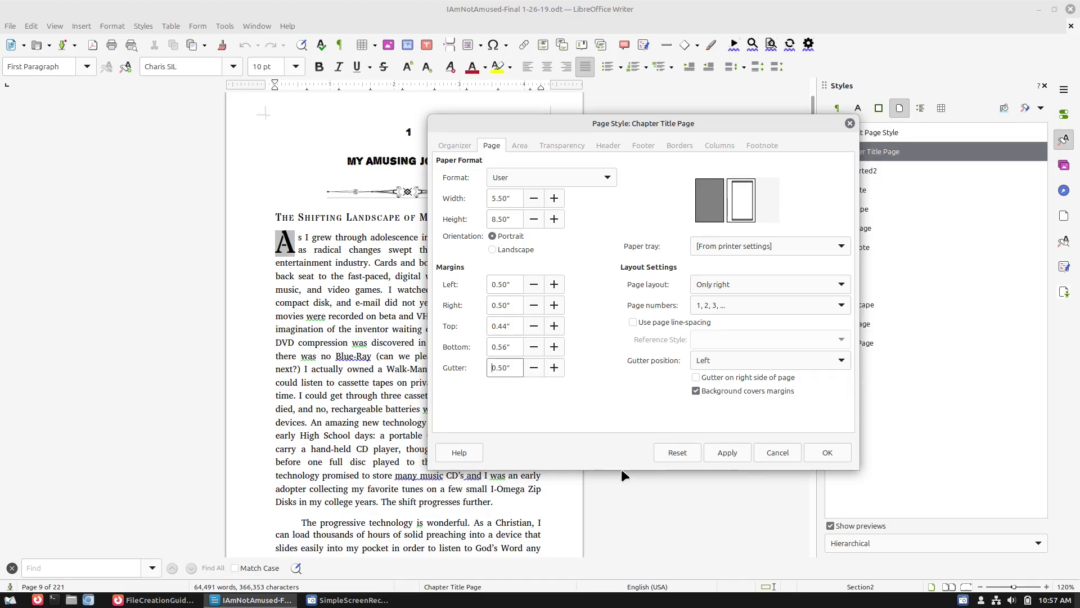
click(727, 452)
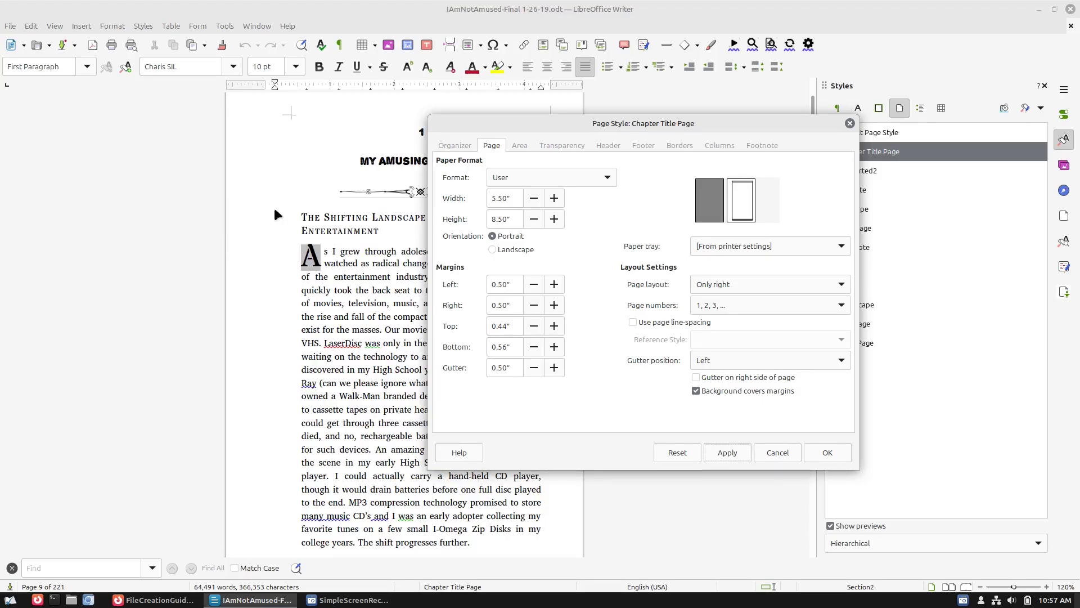
click(824, 452)
Step: Move to page 10 and check that it uses the Left Page style
scroll(367, 386, down, 8)
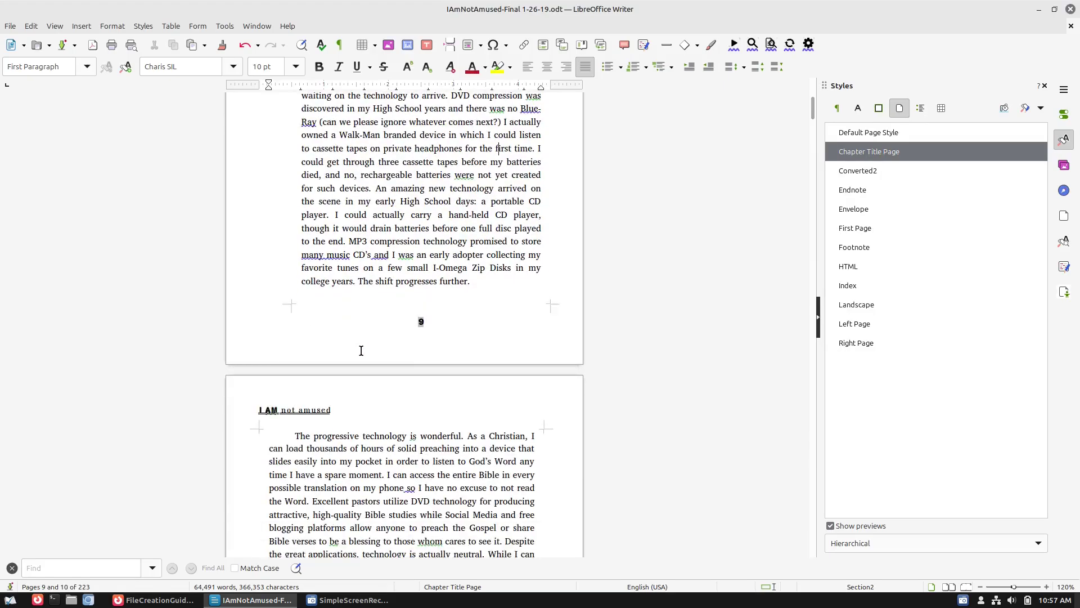
scroll(590, 302, down, 5)
click(560, 374)
click(555, 383)
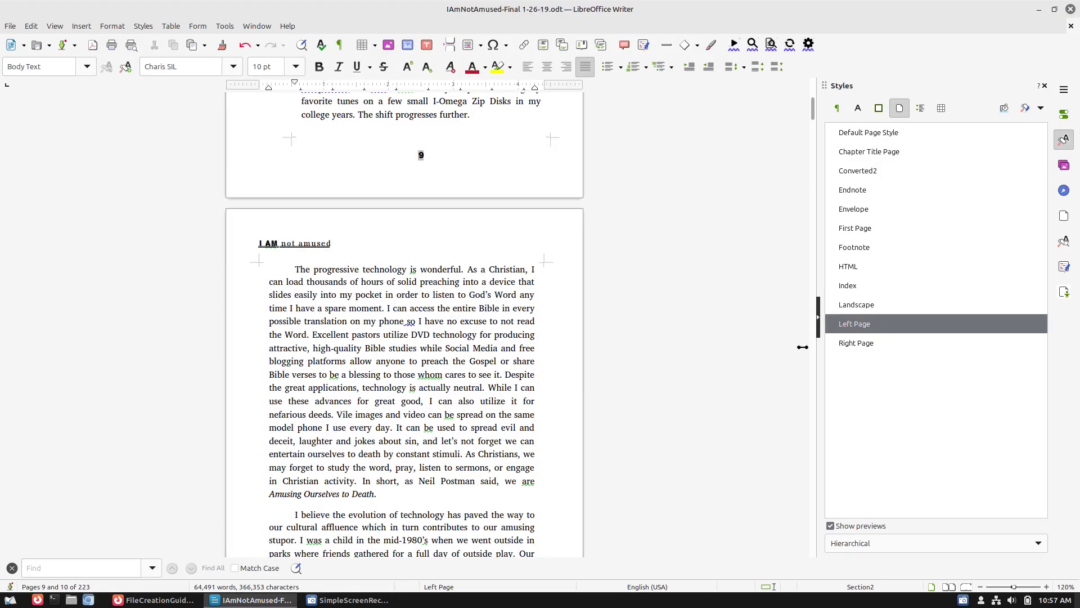
scroll(695, 361, down, 4)
Step: Set the Left Page style's right margin to 0.50" and its gutter to 0.50", and apply
right_click(872, 325)
click(908, 345)
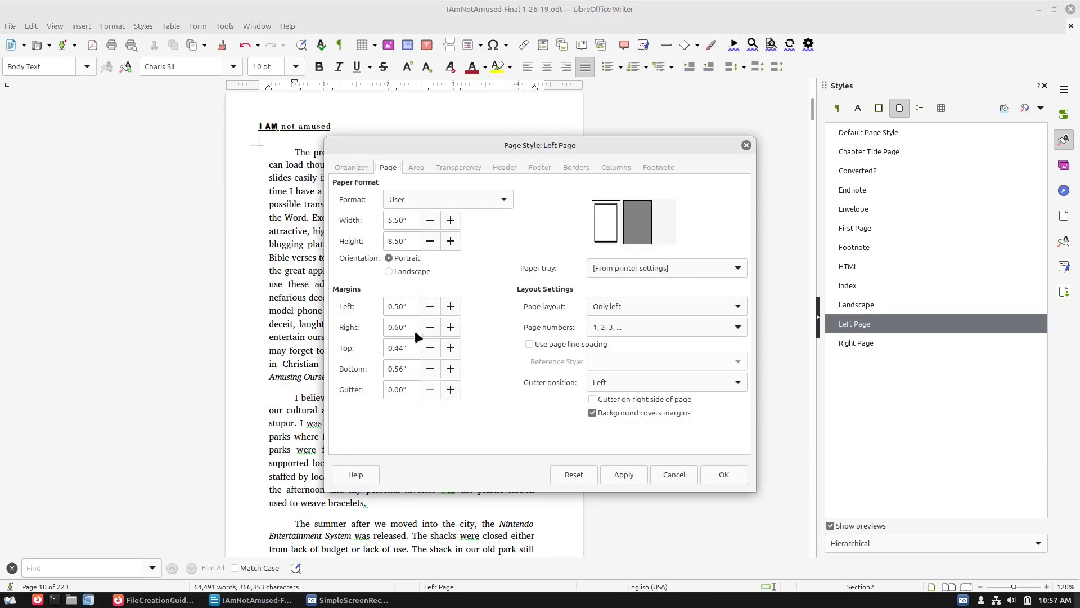
drag(509, 145, 756, 122)
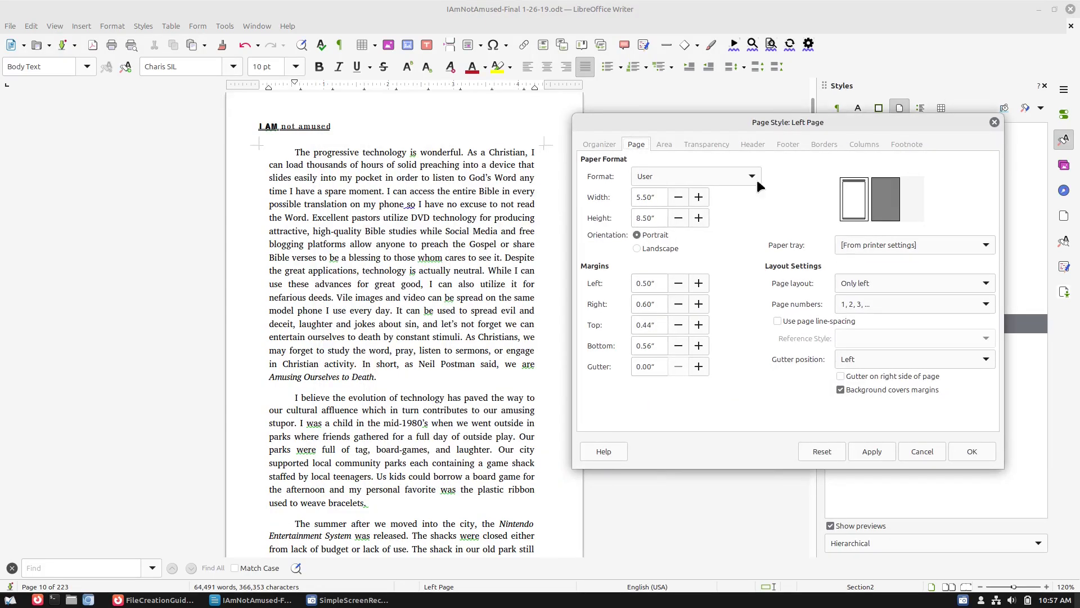
click(678, 304)
click(699, 366)
click(699, 366)
click(699, 366)
click(698, 366)
click(705, 366)
click(705, 365)
click(706, 365)
click(705, 366)
click(705, 367)
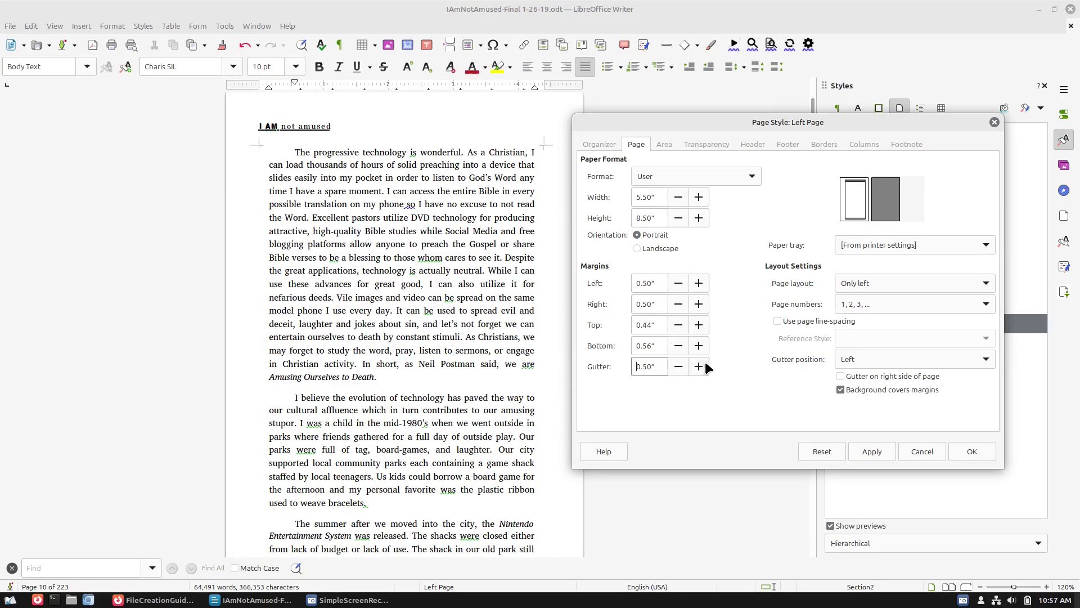
click(872, 451)
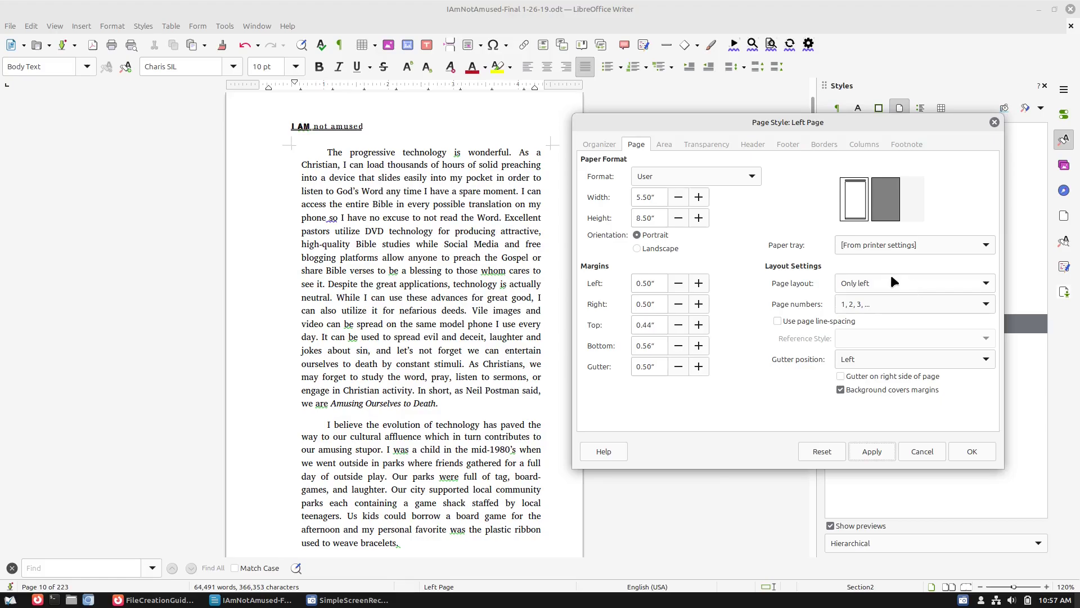
Step: Place the Left Page gutter on the right side of the page and confirm
click(899, 359)
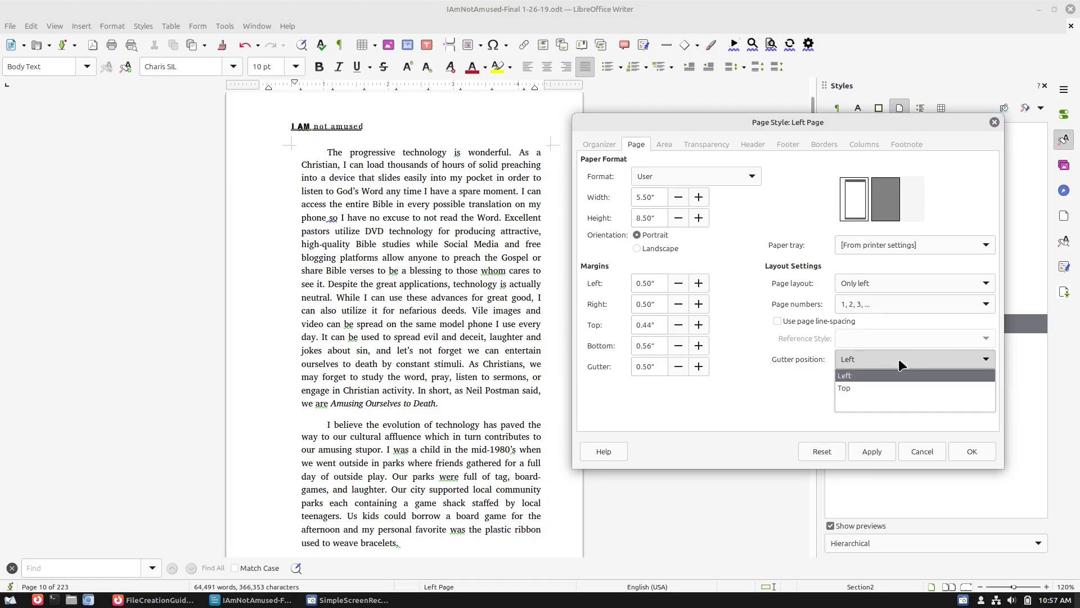
click(886, 365)
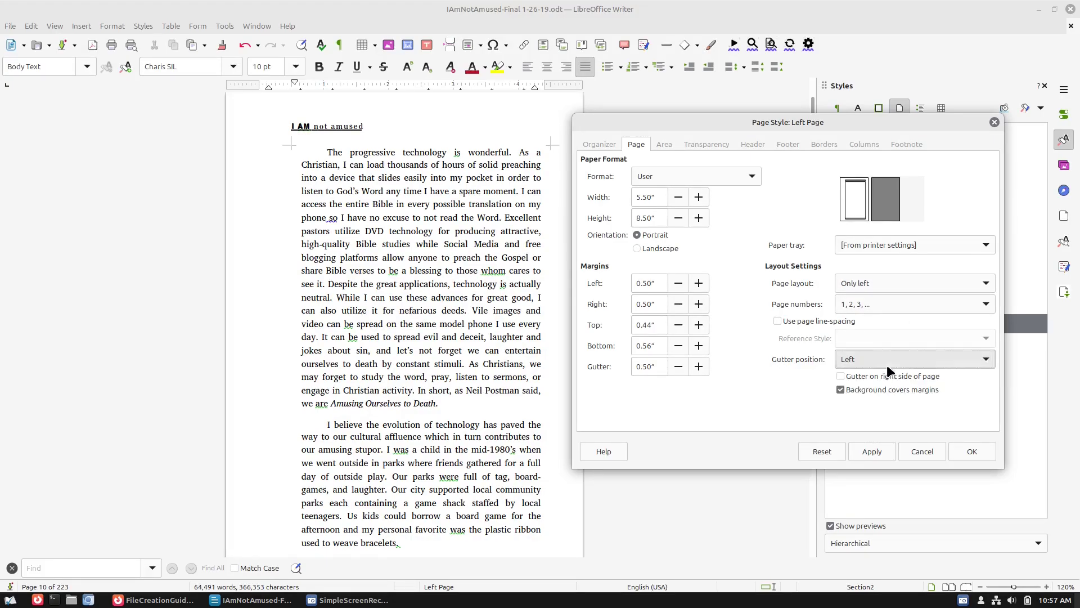
click(851, 373)
click(865, 448)
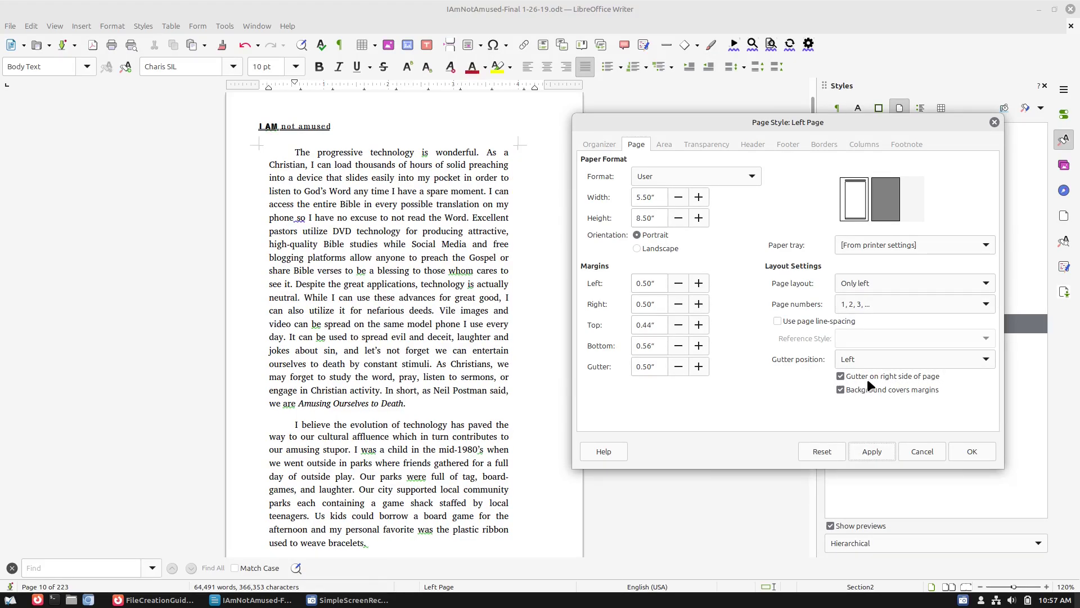
click(984, 451)
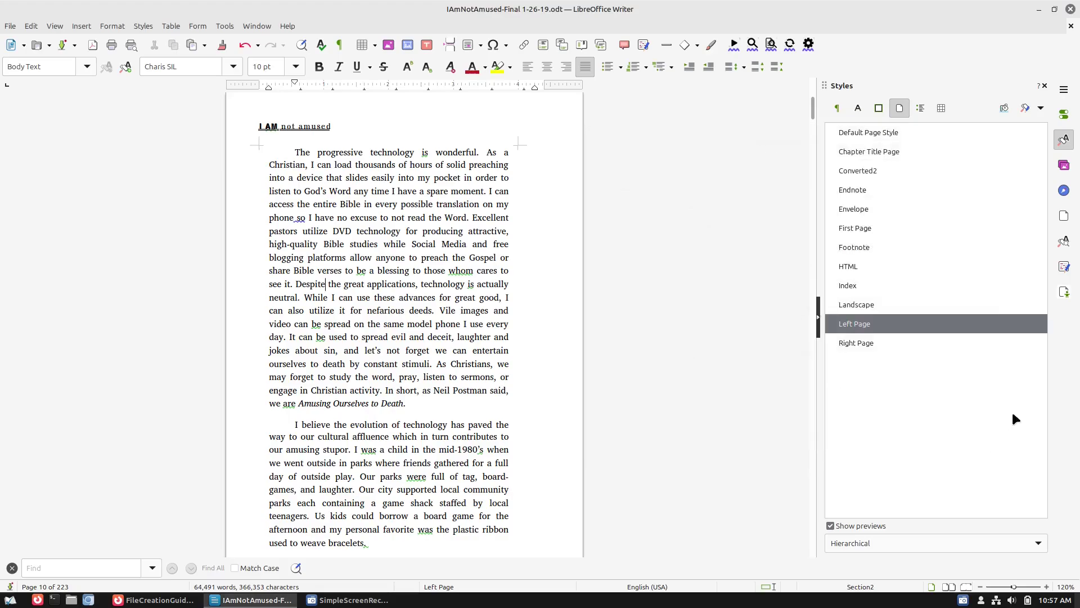
Step: Give the Right Page style a 0.50" left margin and a 0.50" gutter, and apply
right_click(854, 341)
key(Escape)
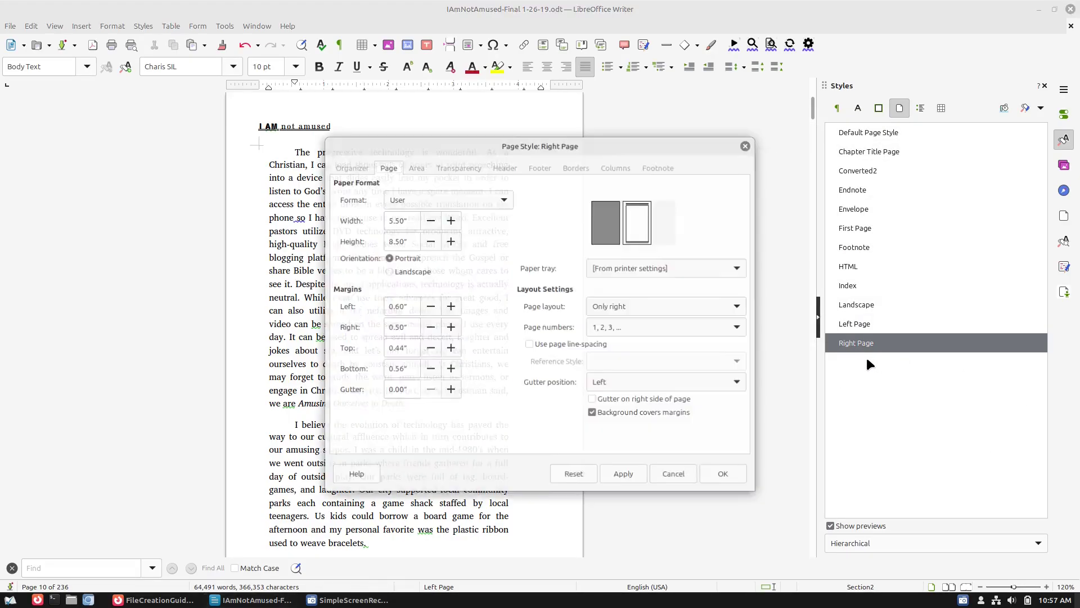
click(434, 302)
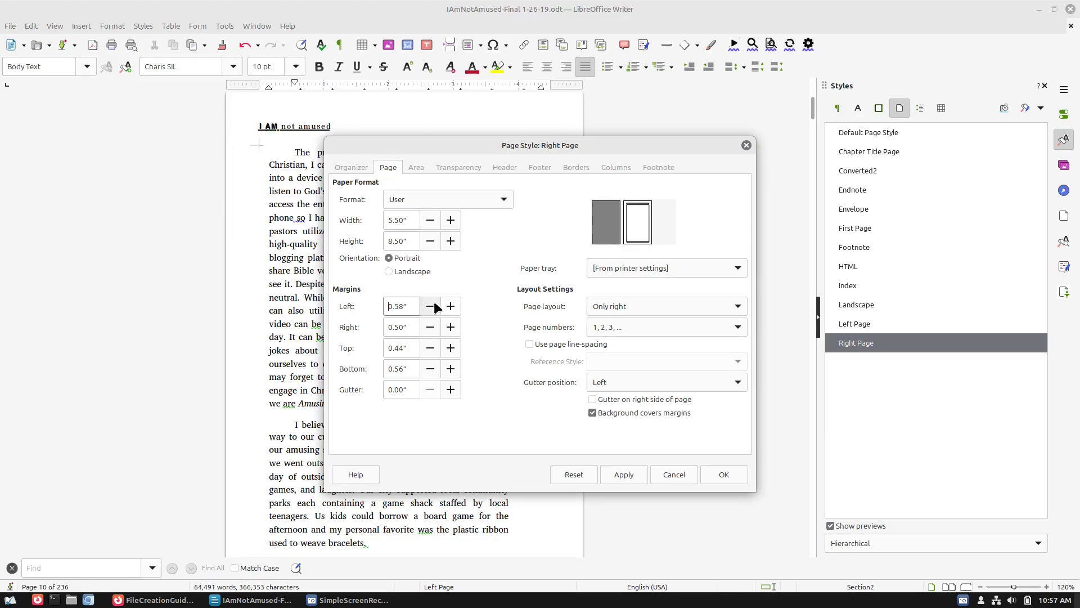
click(452, 385)
click(451, 388)
click(452, 389)
click(638, 472)
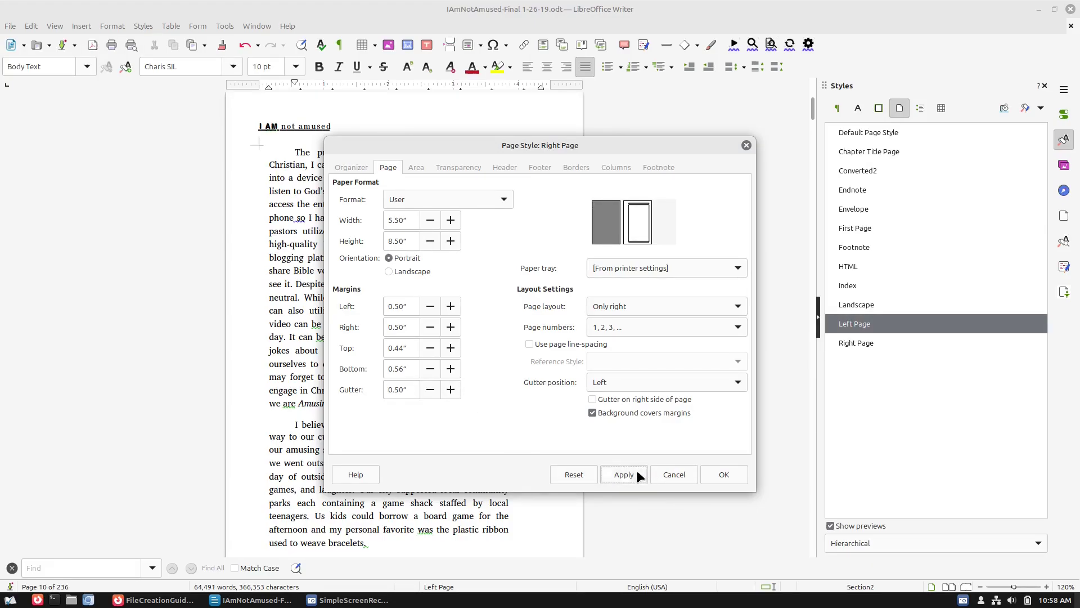
Step: Confirm the Right Page style changes and scroll through the reflowed book
click(717, 471)
scroll(471, 326, down, 10)
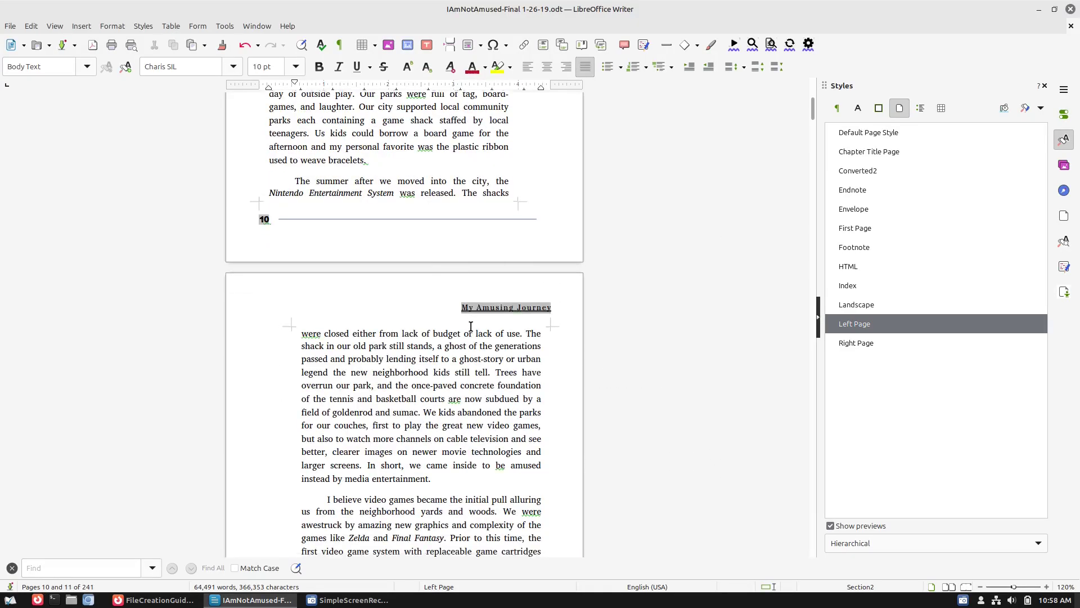
scroll(470, 326, down, 20)
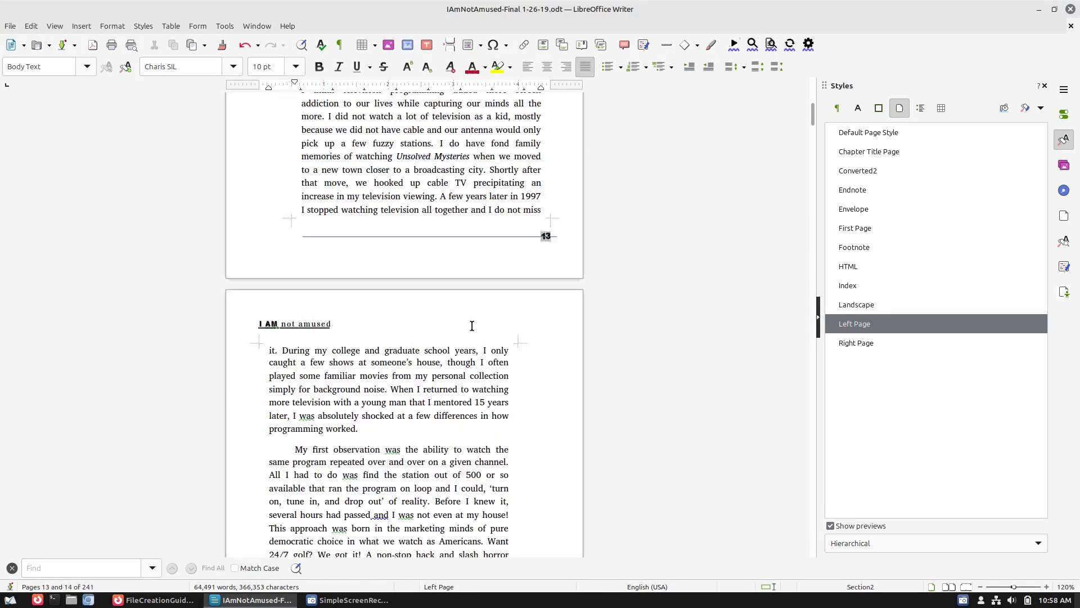
scroll(472, 327, down, 20)
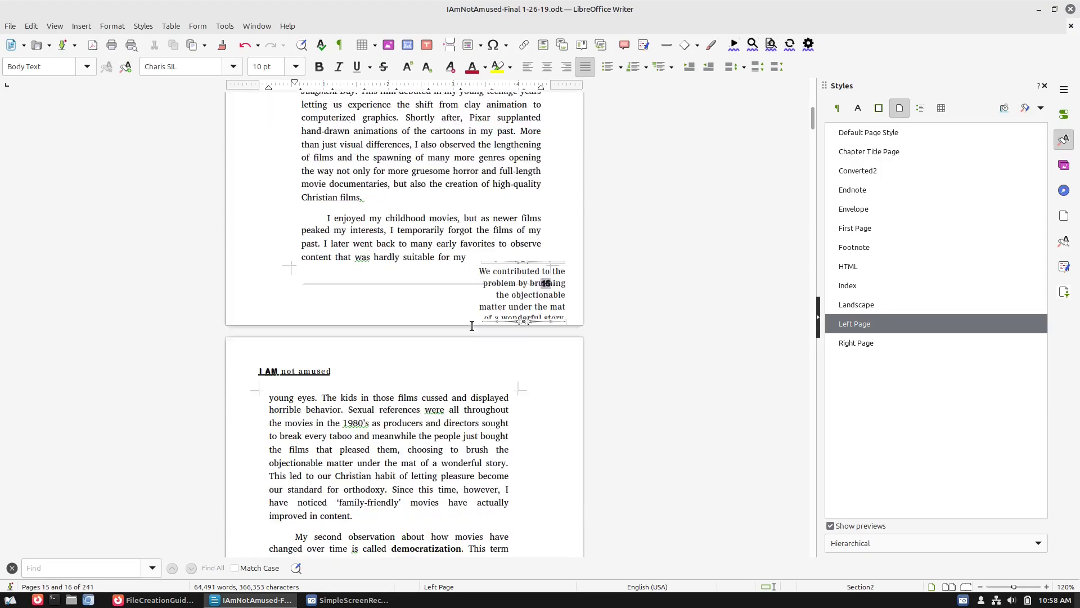
scroll(472, 326, down, 1)
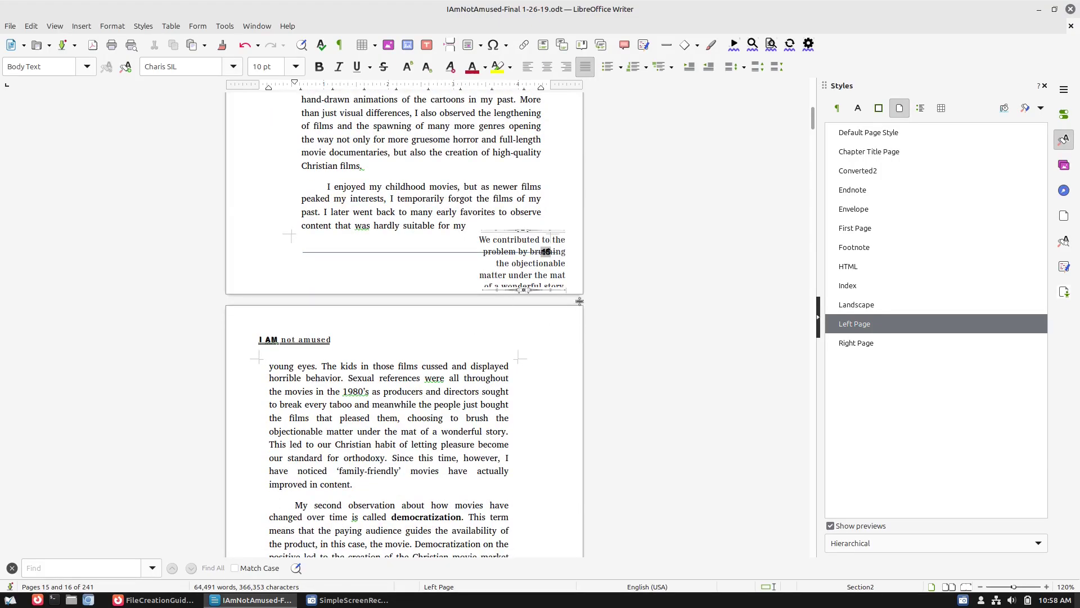
scroll(503, 308, down, 20)
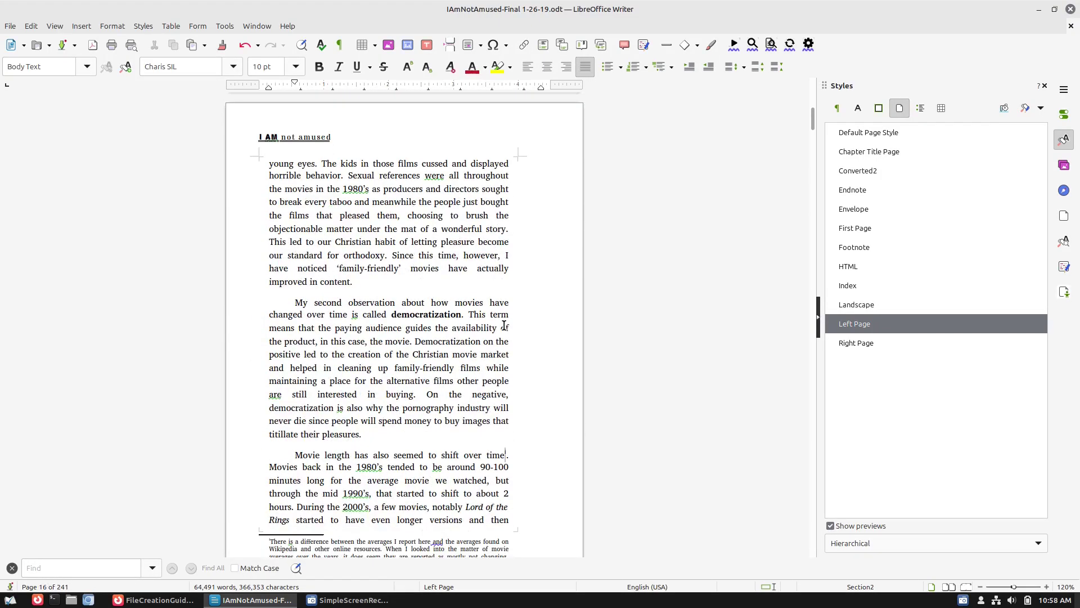
scroll(500, 332, down, 20)
scroll(500, 333, down, 20)
scroll(493, 340, down, 20)
scroll(493, 345, down, 20)
scroll(494, 356, down, 20)
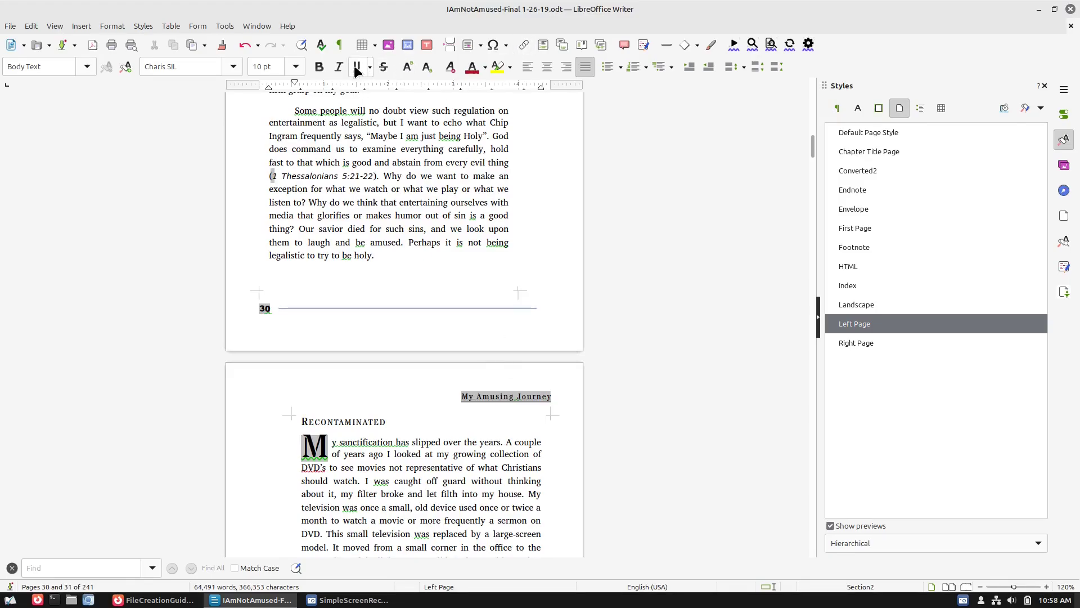
Step: Start a new blank text document and close the book without saving
click(13, 45)
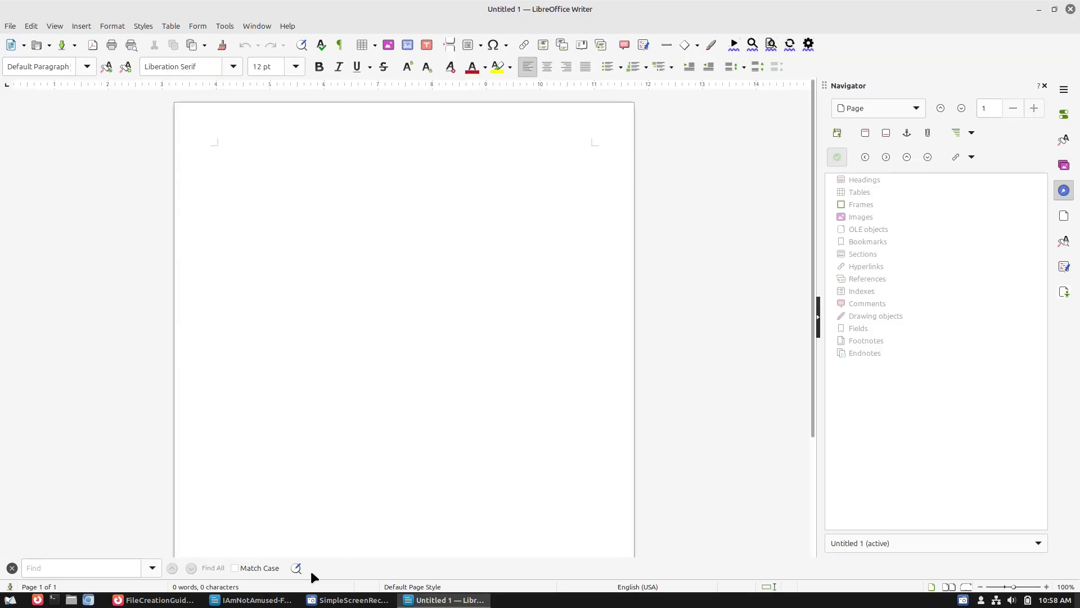
right_click(256, 601)
click(245, 579)
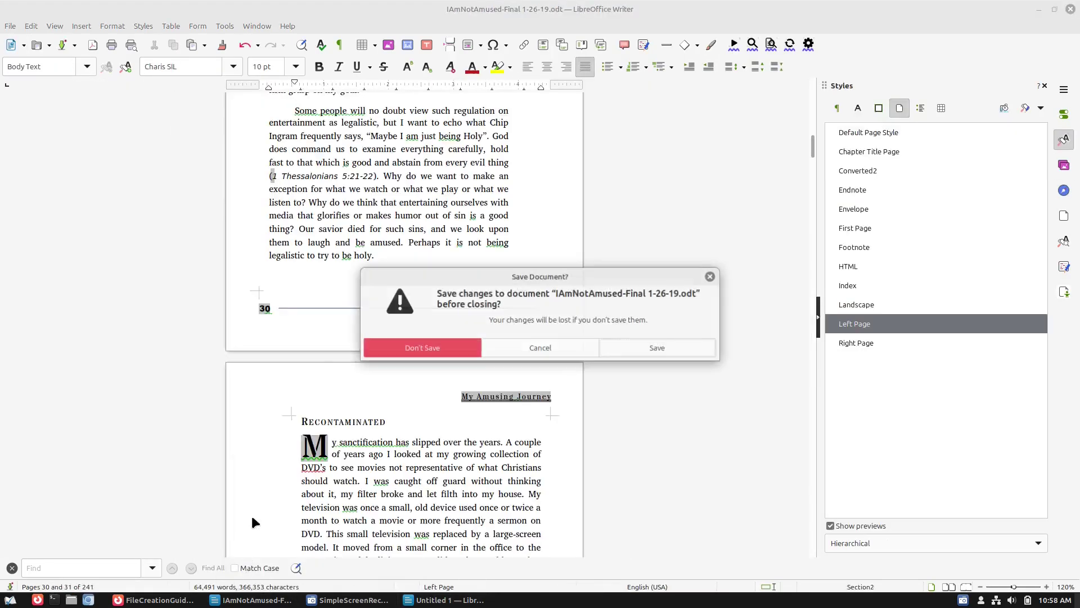
click(425, 344)
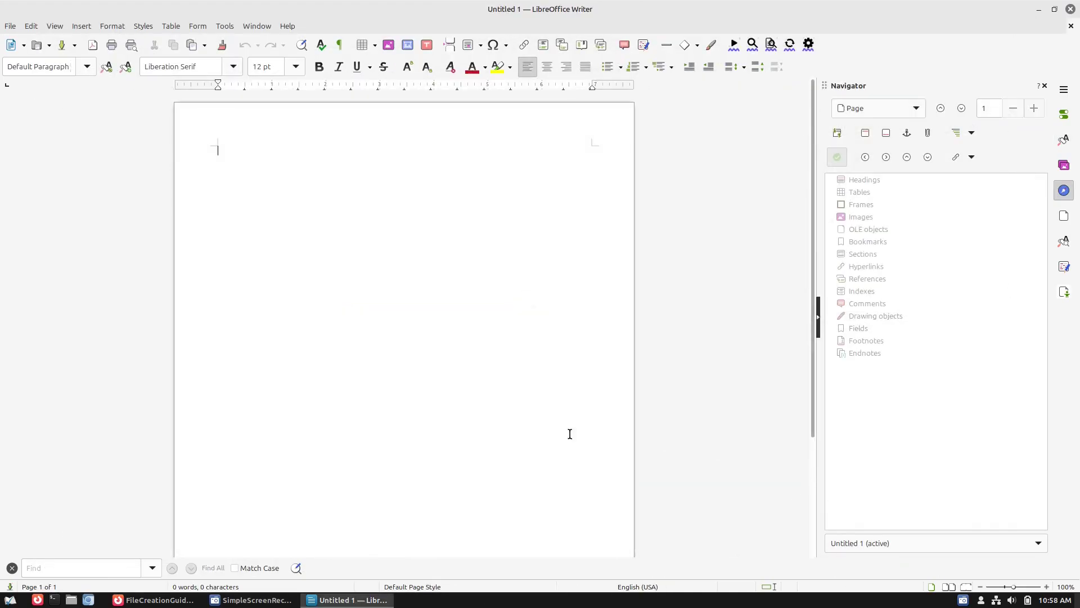
Step: Generate 20 paragraphs of lorem ipsum in the generator page and copy them
click(153, 599)
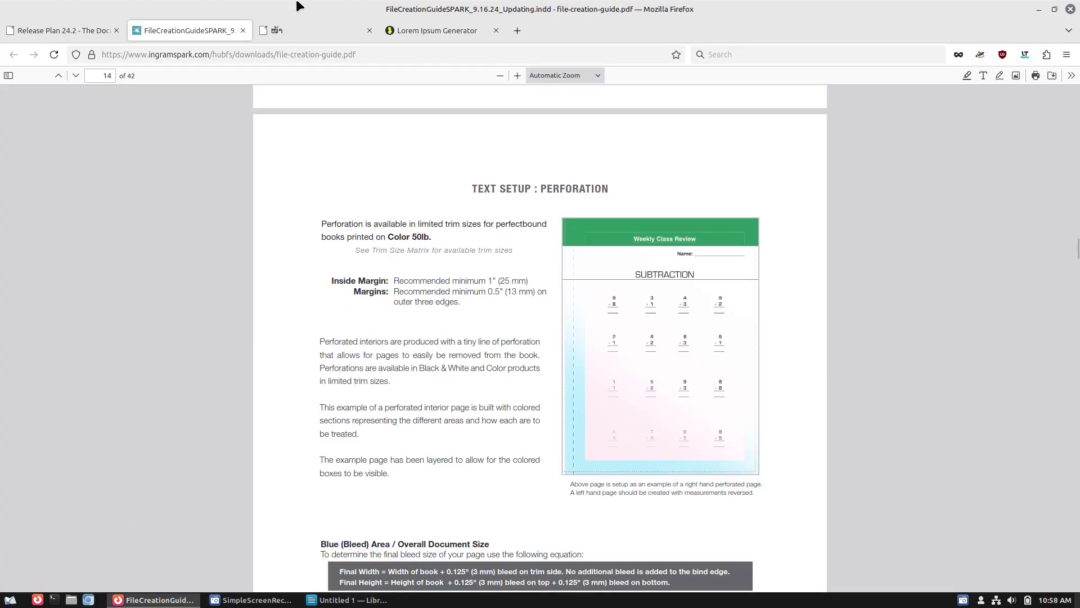
click(427, 29)
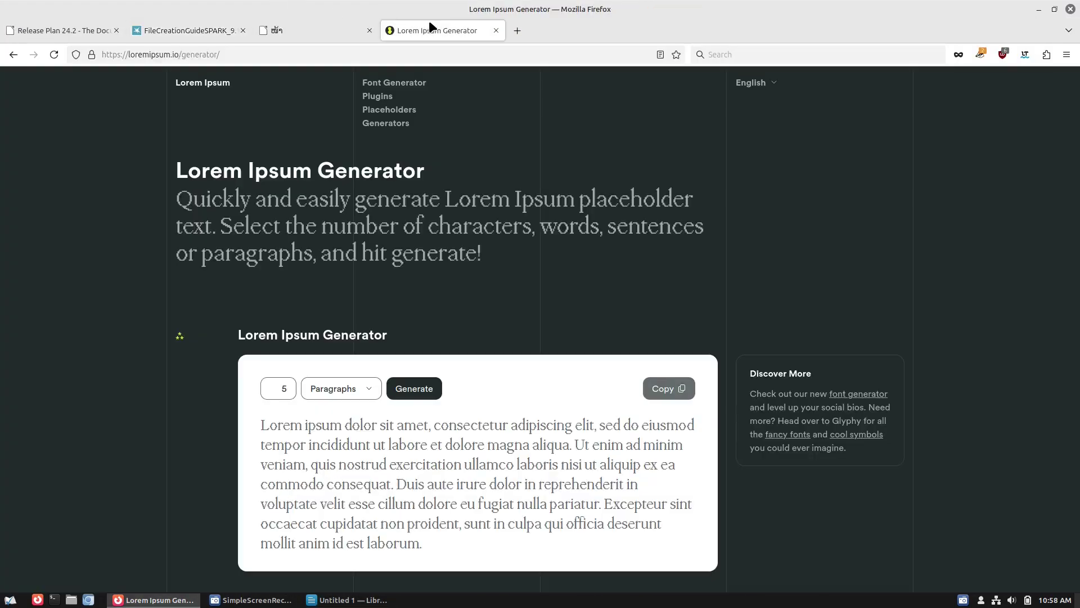
double_click(273, 385)
text(20)
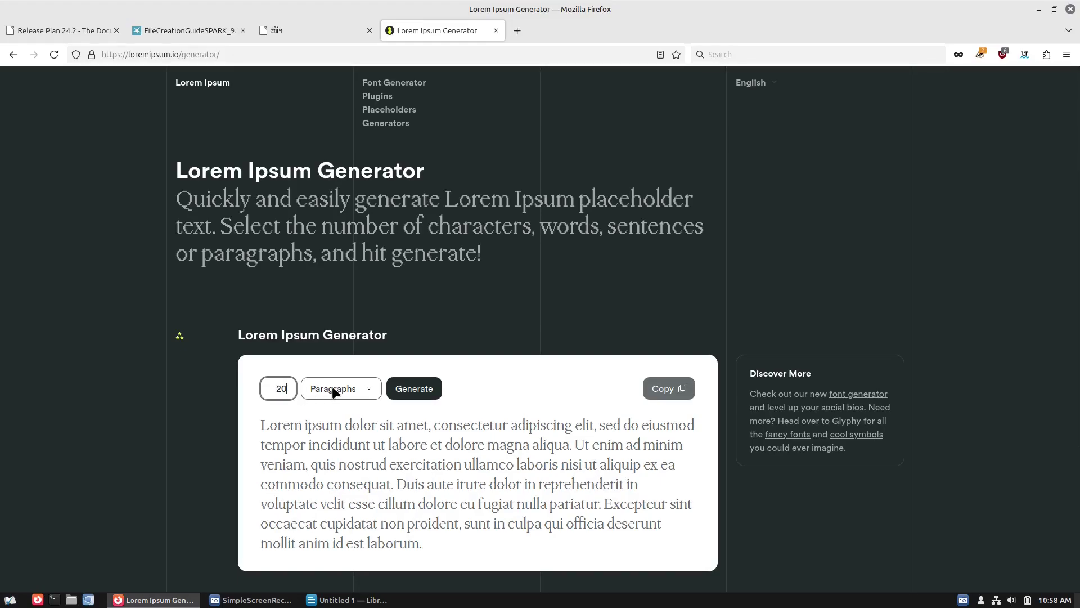
click(426, 397)
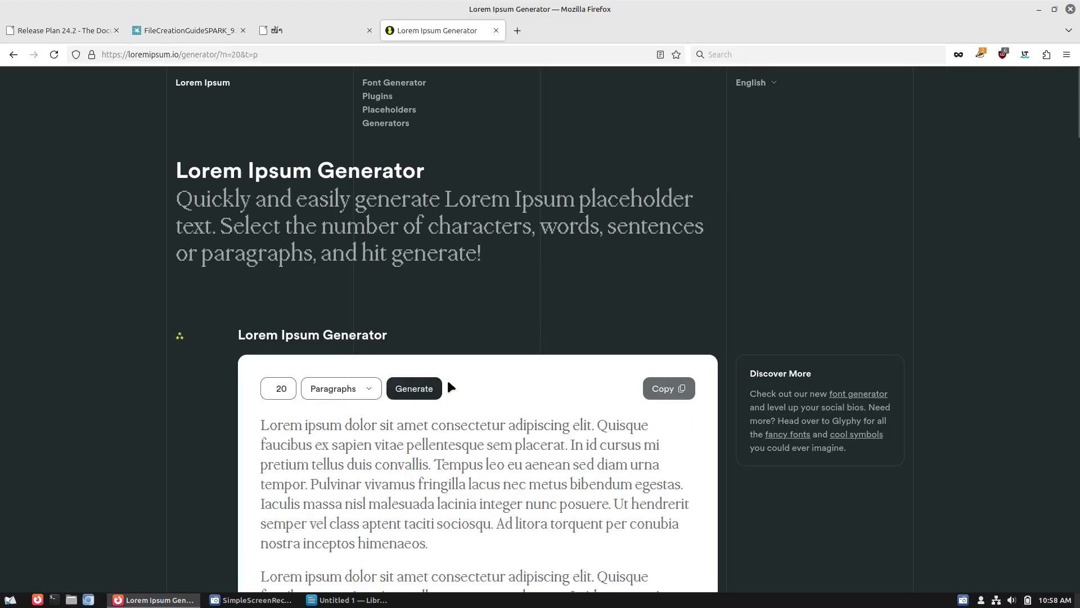
click(678, 388)
Step: Paste the lorem ipsum text twice into Untitled 1, separated by a new paragraph
click(346, 599)
key(ctrl+v)
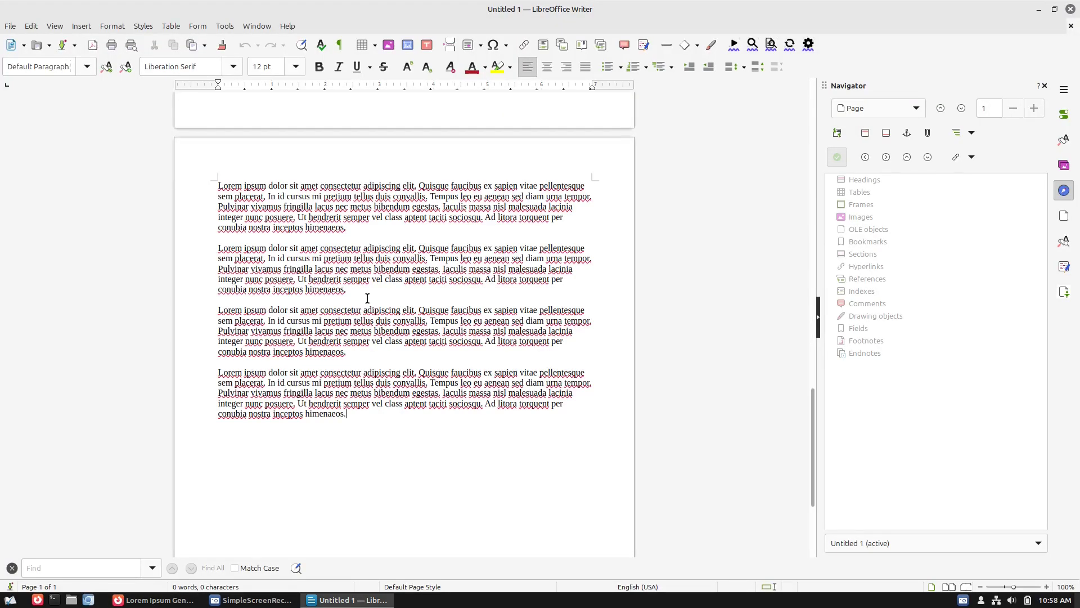
scroll(385, 321, up, 15)
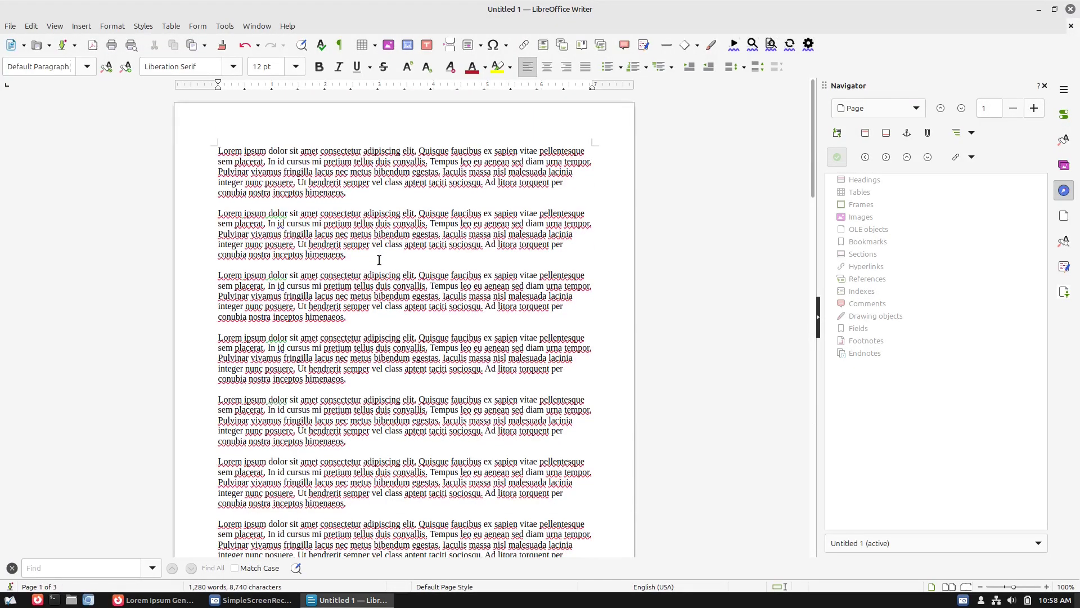
scroll(516, 298, down, 8)
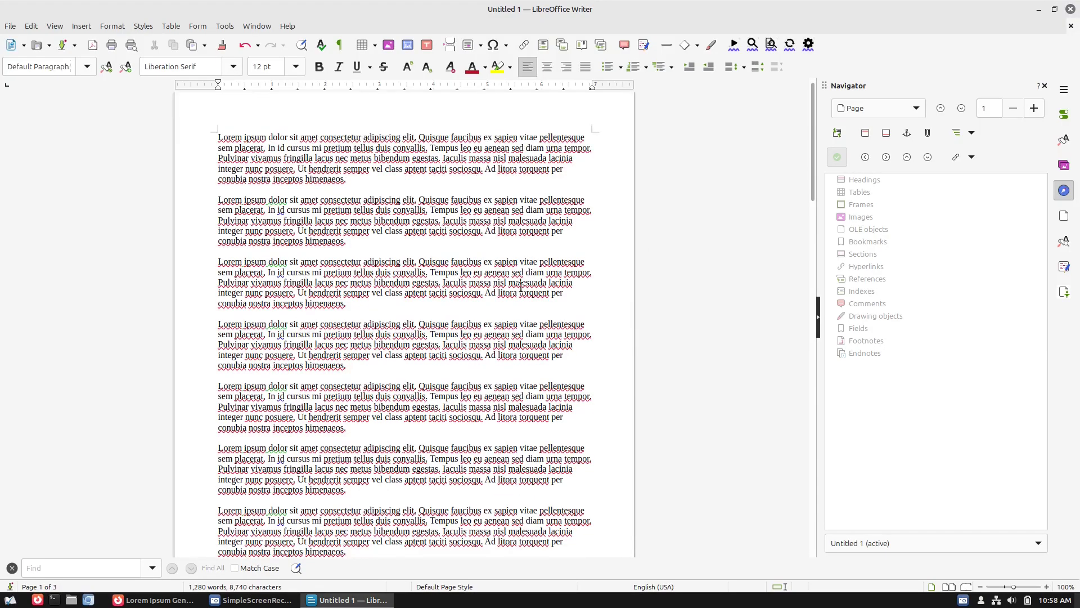
scroll(512, 303, down, 10)
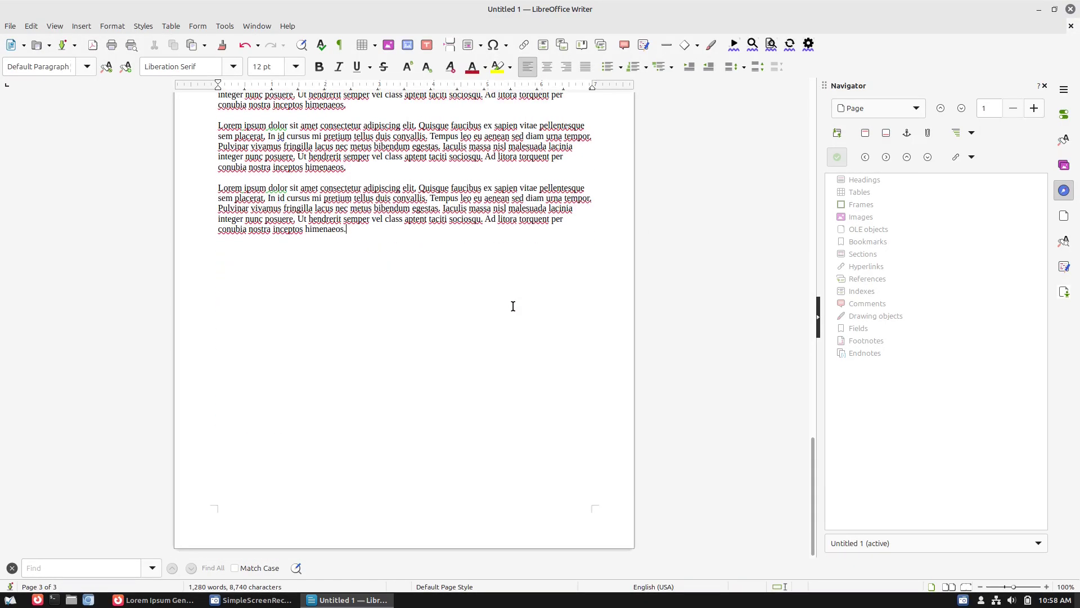
key(Return)
key(ctrl+v)
scroll(528, 352, up, 15)
scroll(528, 353, up, 20)
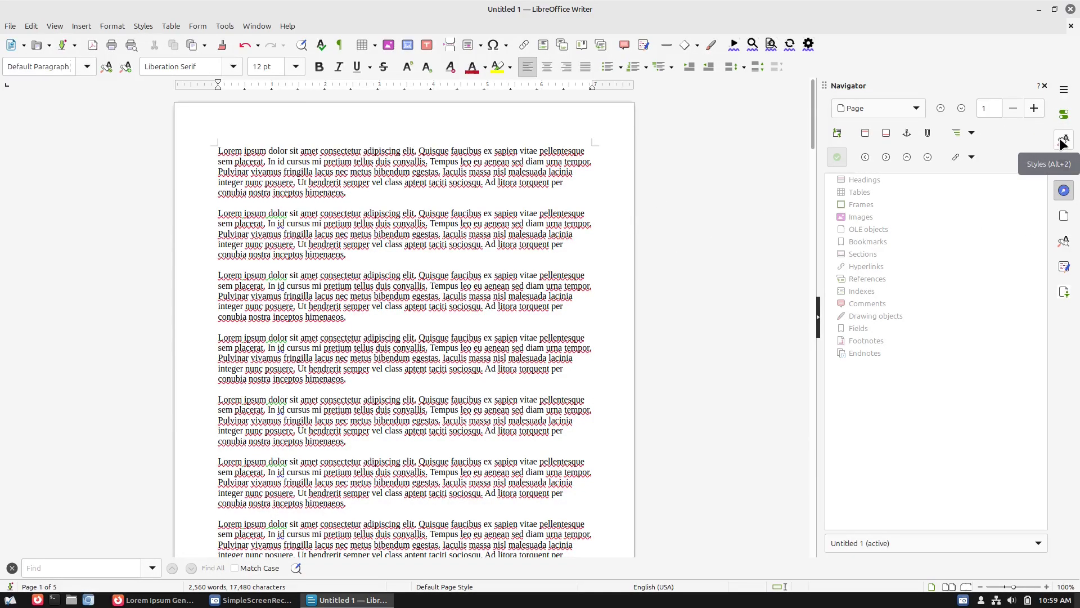
Step: Apply the Body Text paragraph style to all the text in the document
click(1063, 141)
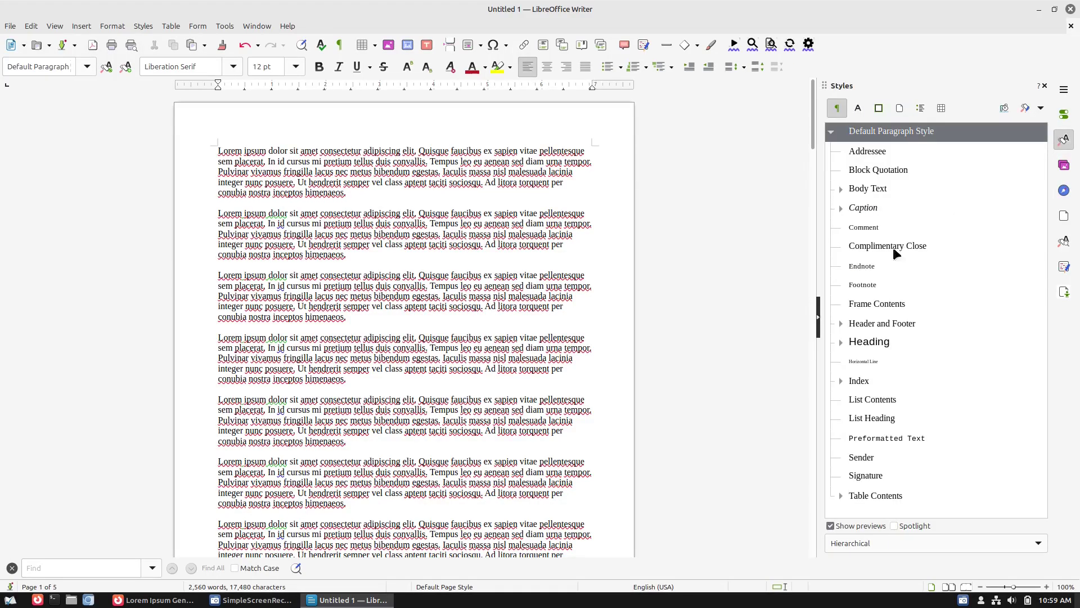
click(900, 106)
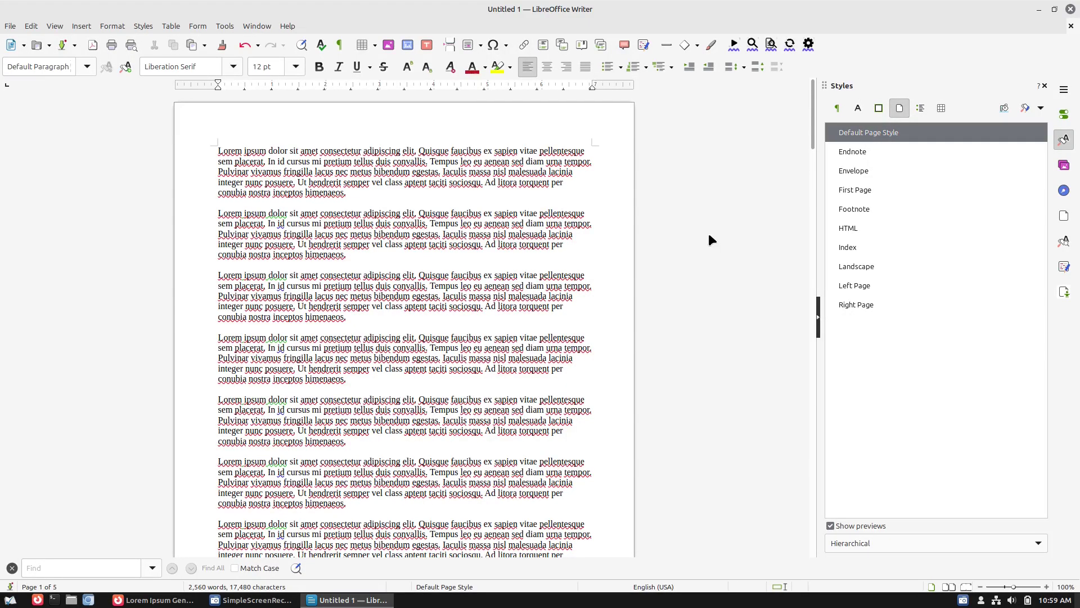
right_click(873, 133)
key(Escape)
key(ctrl+a)
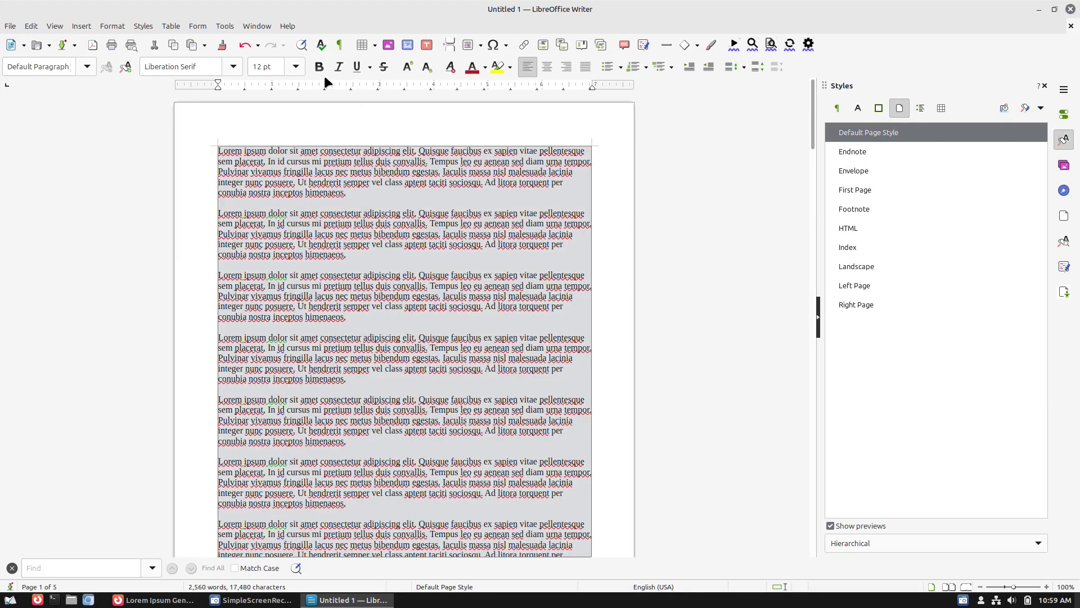
click(83, 66)
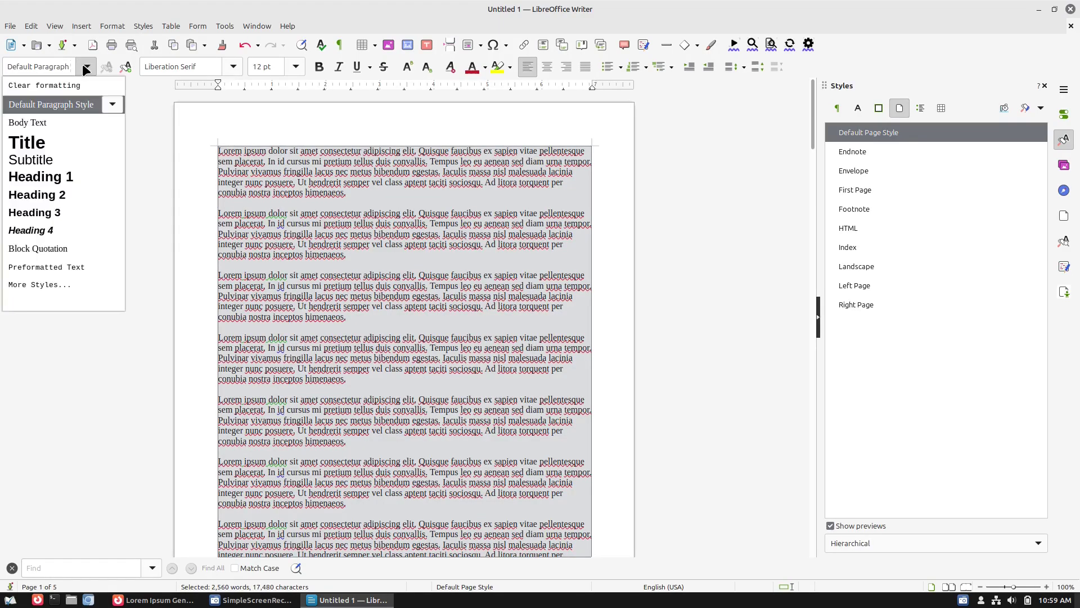
click(62, 118)
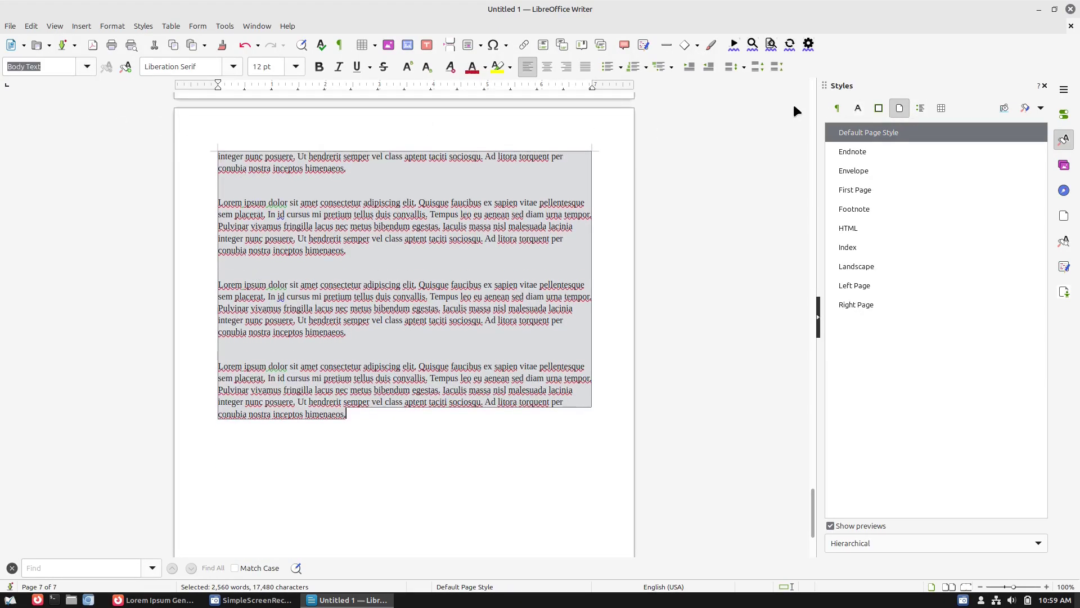
Step: Change the Body Text paragraph style's alignment to Justified
click(836, 108)
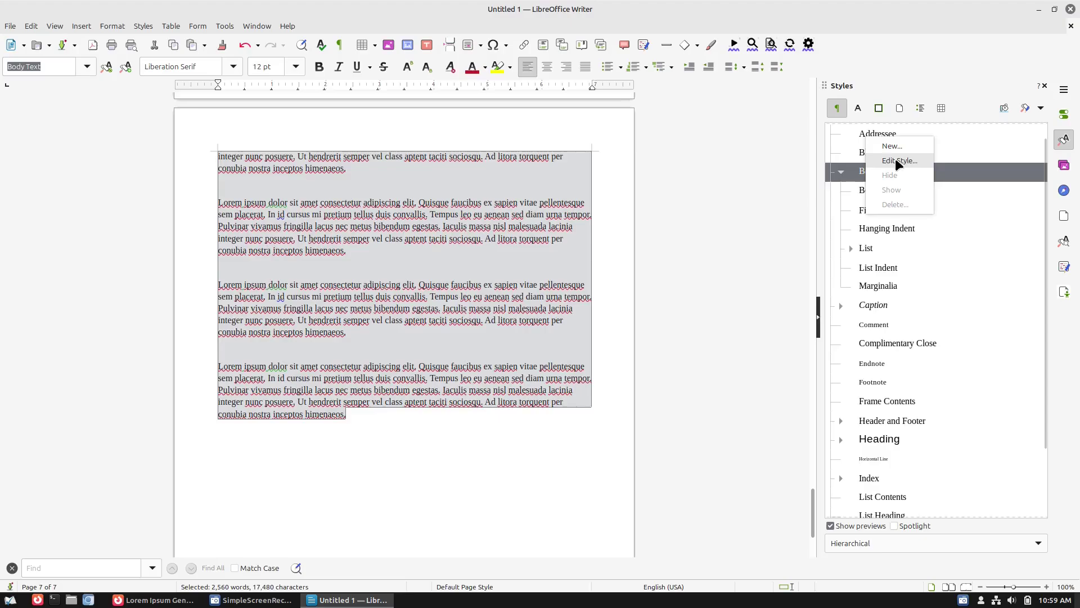
double_click(895, 168)
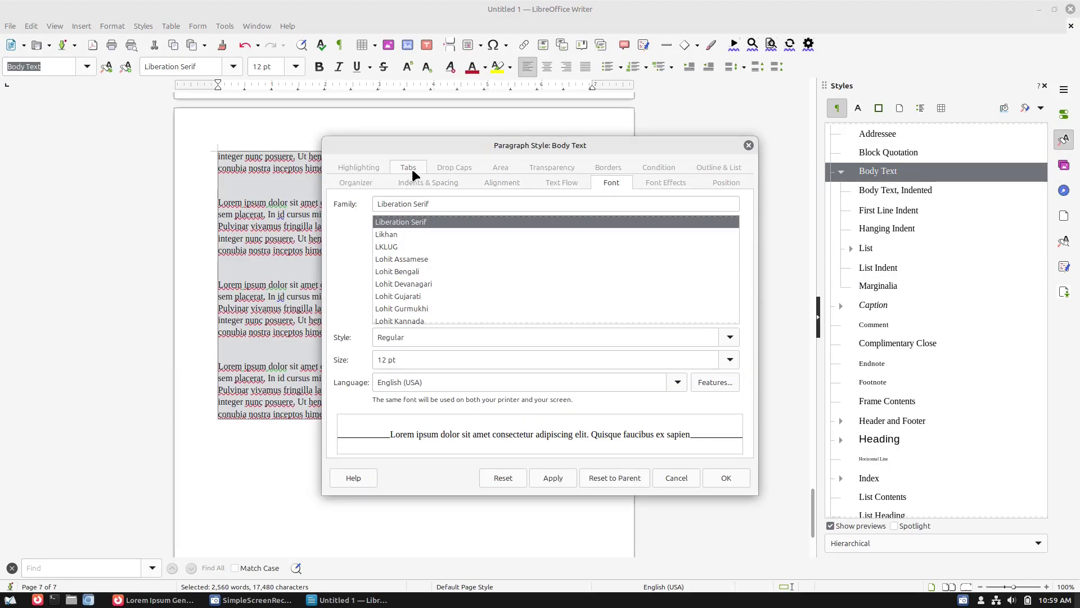
click(422, 182)
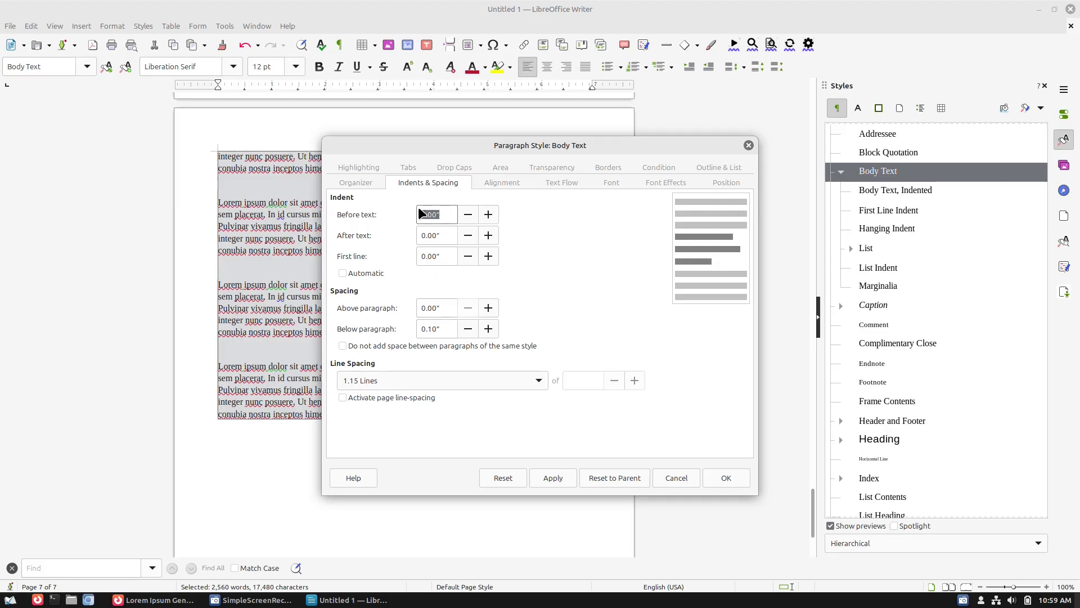
click(508, 184)
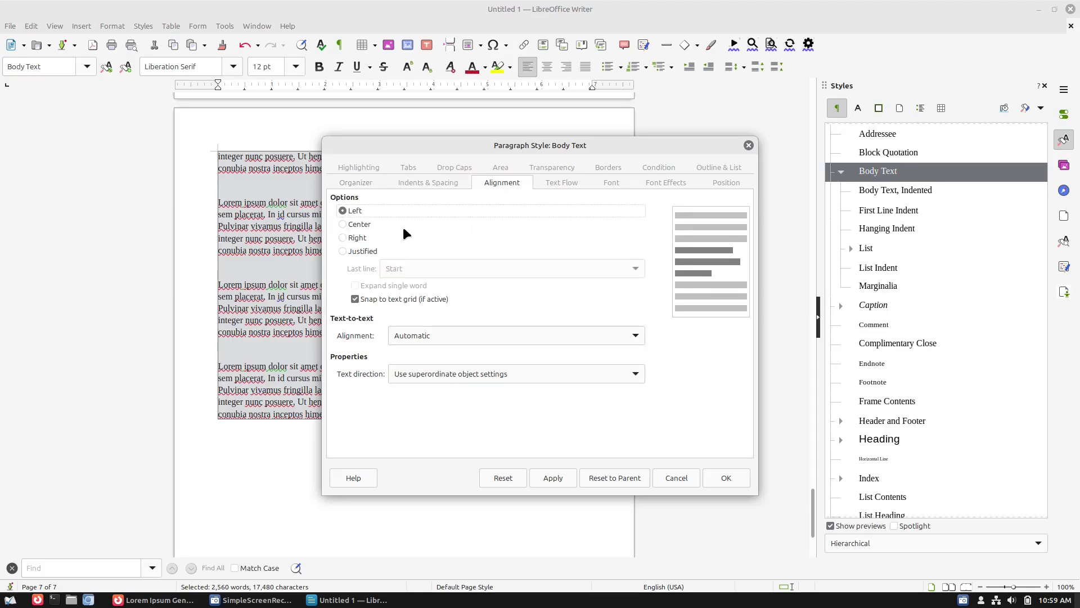
click(362, 251)
click(726, 476)
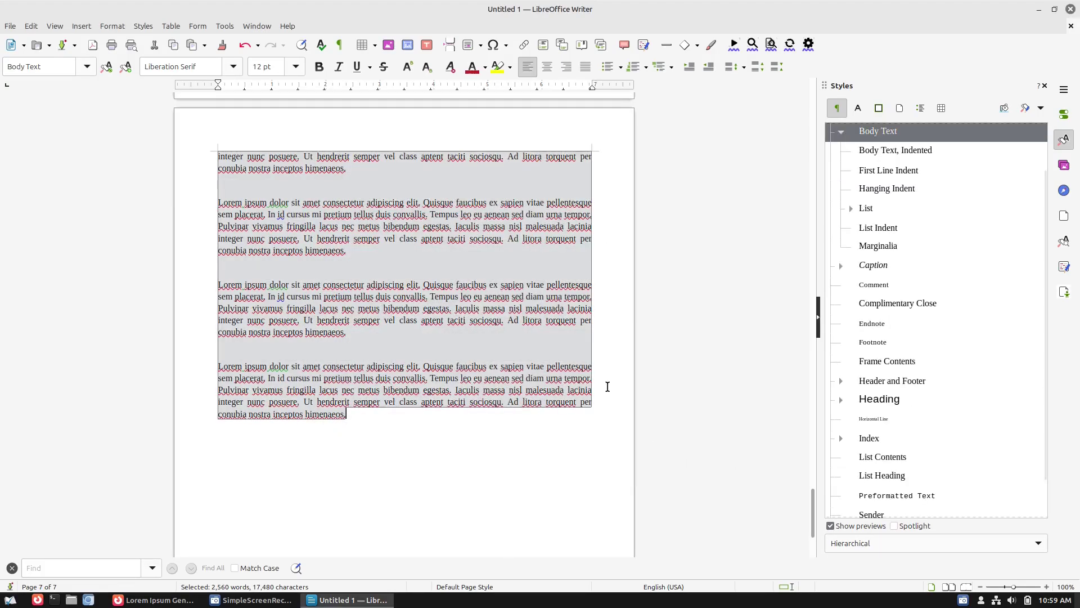
Step: Delete the stray empty paragraph from the document
scroll(567, 251, up, 10)
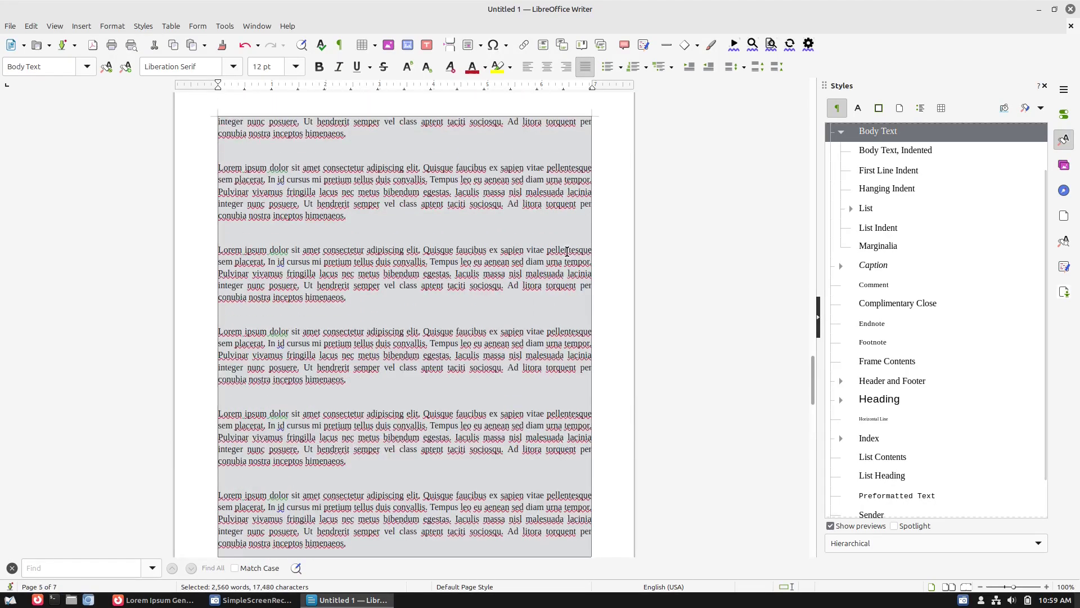
scroll(567, 252, up, 15)
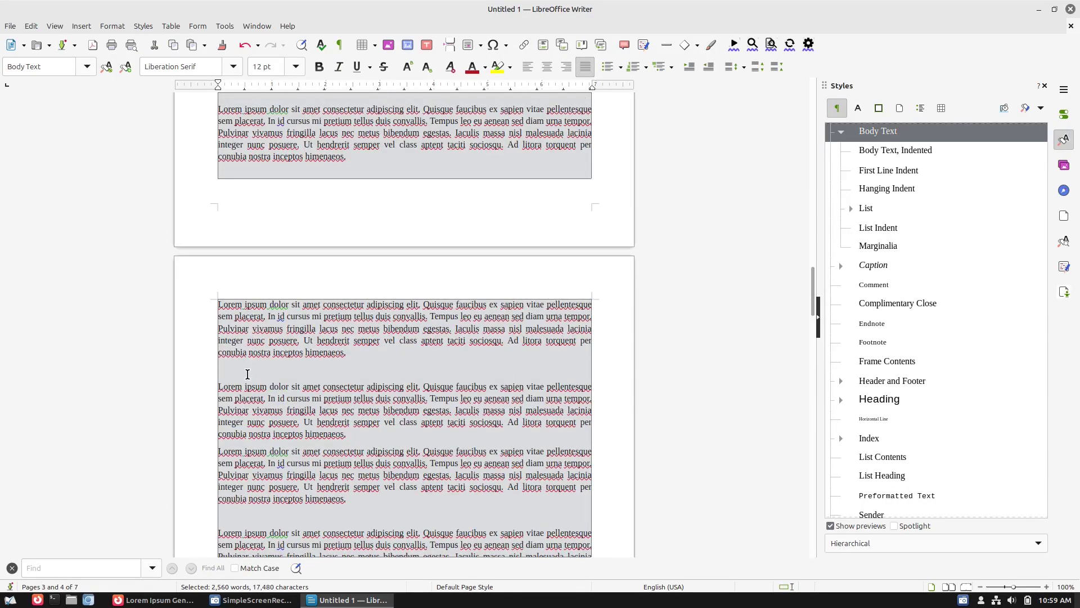
click(248, 373)
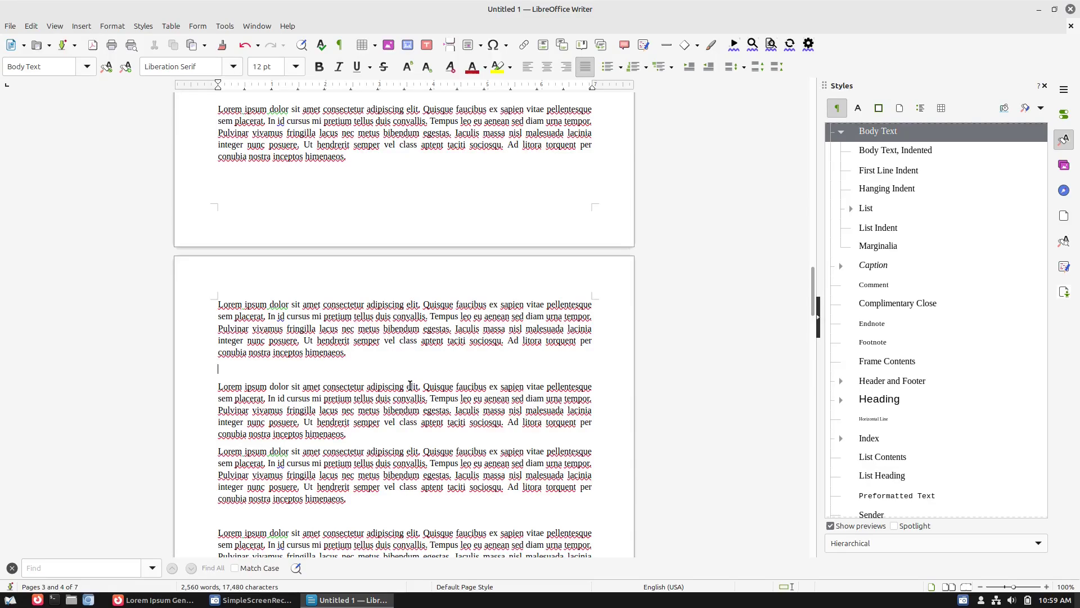
key(BackSpace)
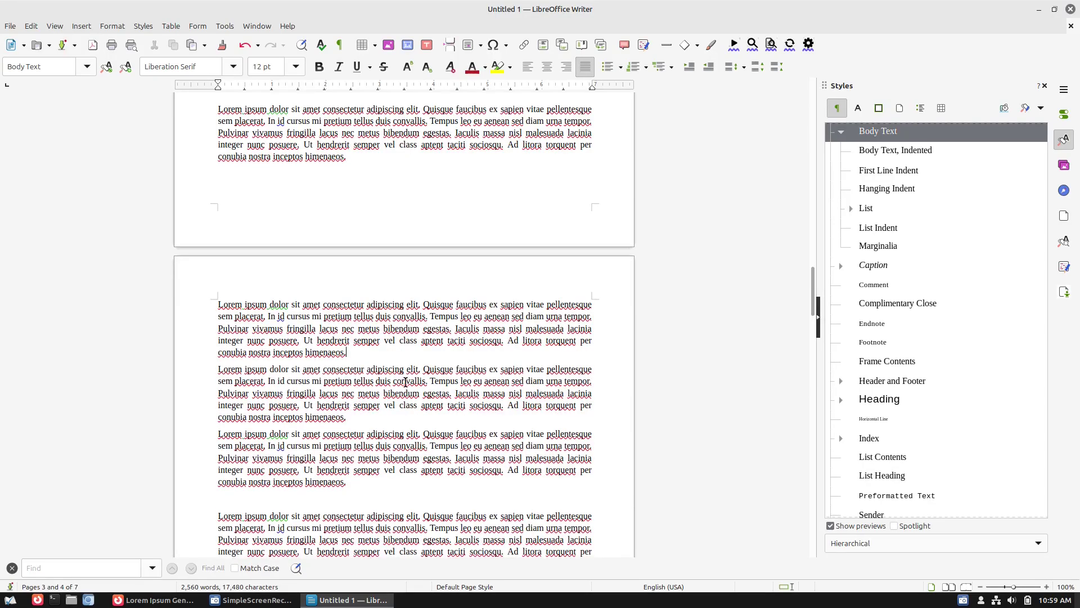
scroll(532, 394, up, 15)
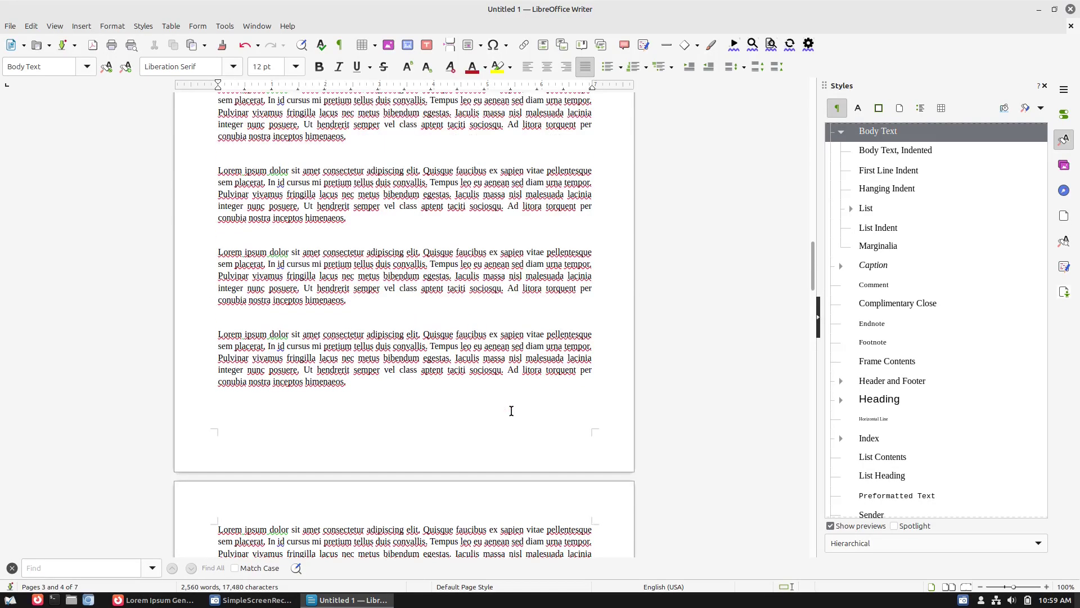
scroll(531, 378, up, 8)
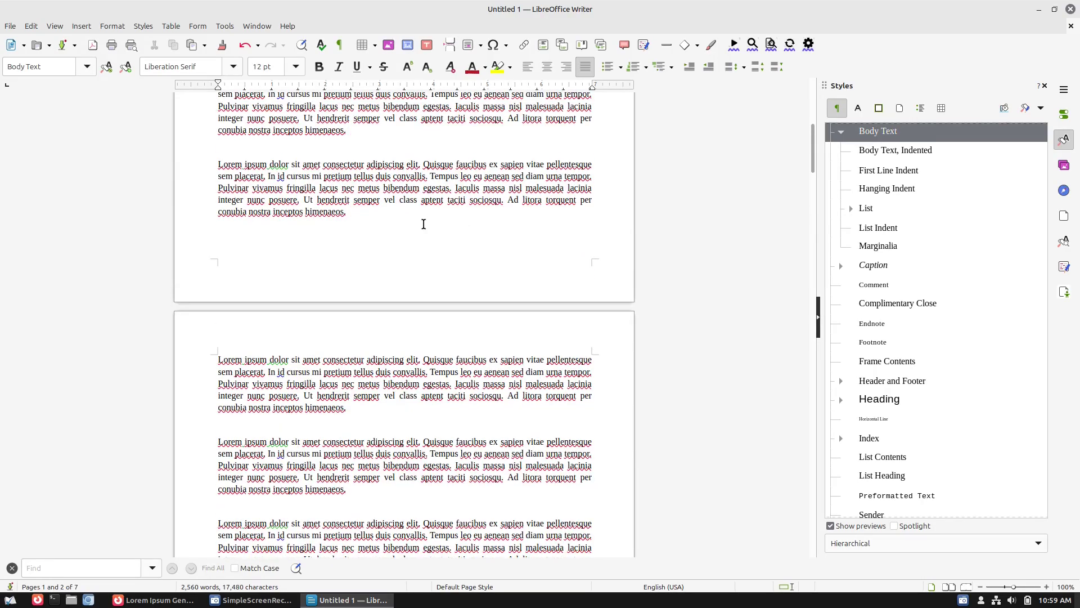
scroll(550, 244, up, 15)
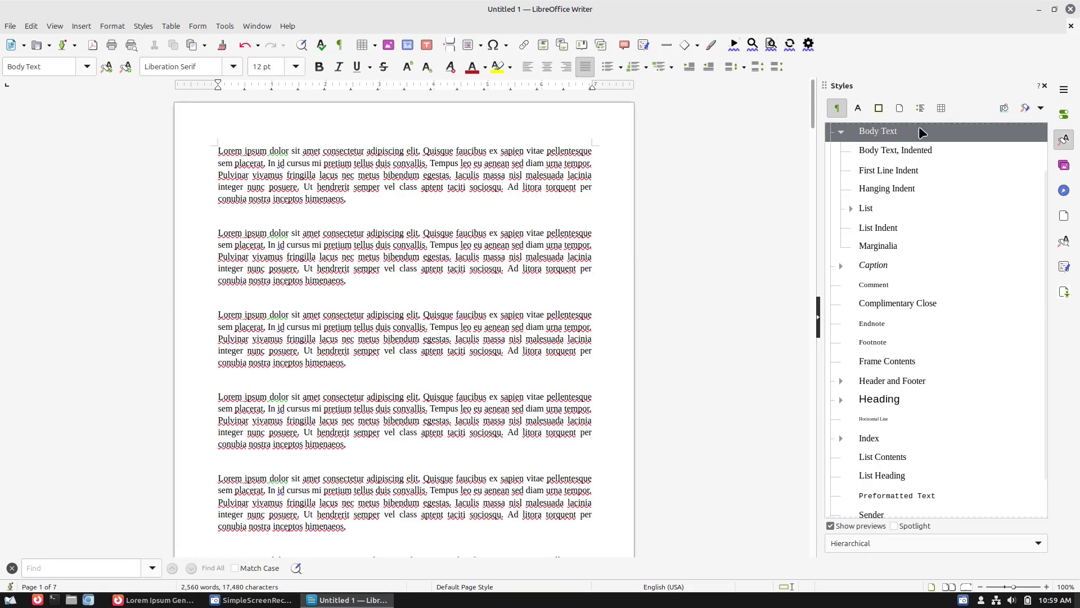
Step: Give the Default Page Style a 5.50" page width and 8.50" page height
click(900, 108)
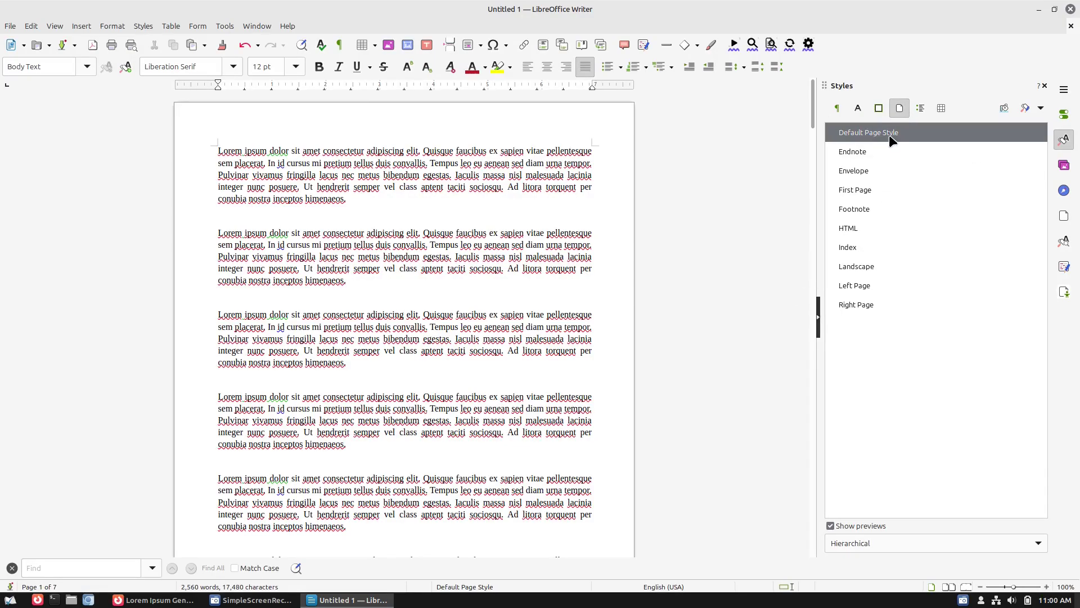
right_click(882, 139)
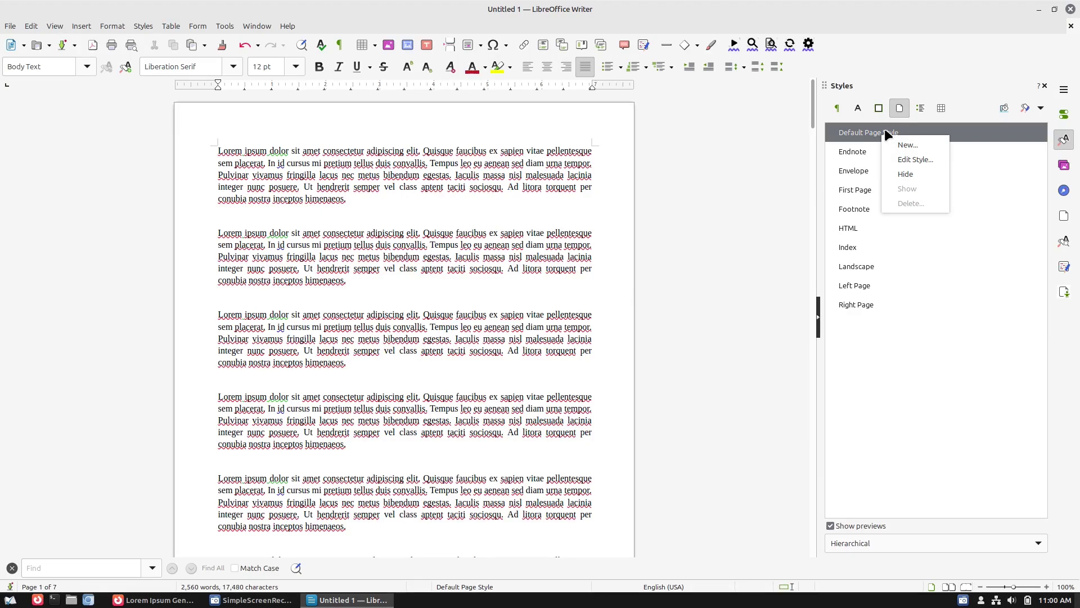
click(916, 159)
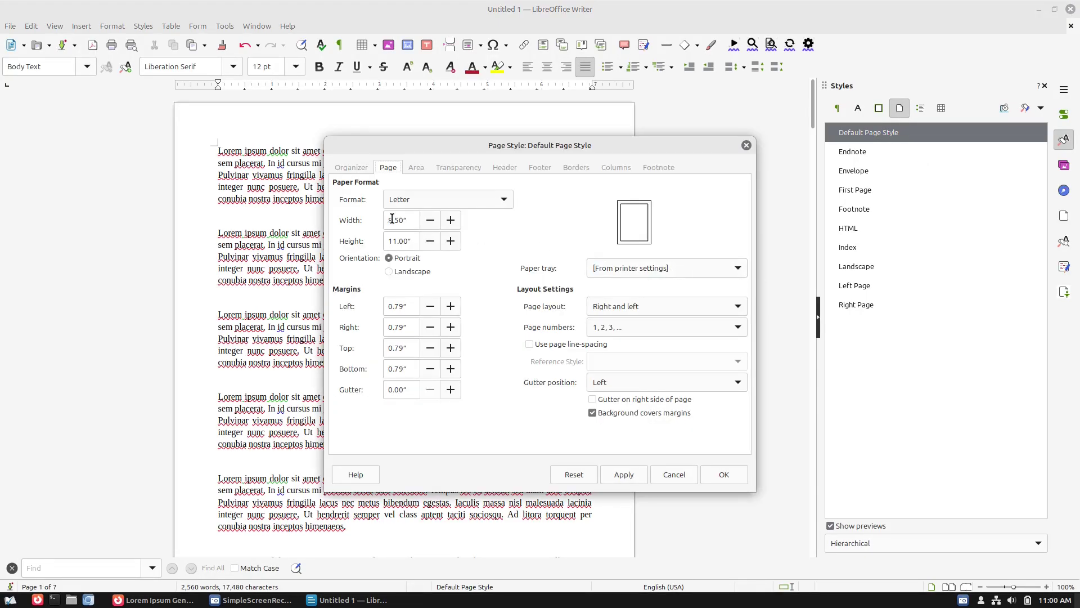
drag(404, 220, 386, 220)
text(5.5)
click(394, 239)
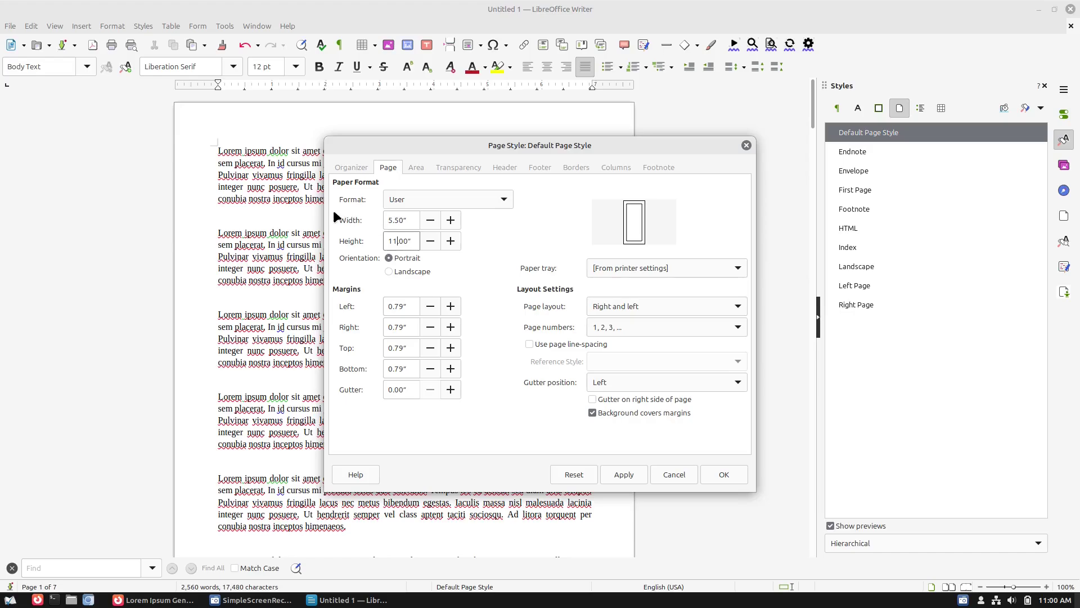
drag(407, 239, 387, 241)
text(8.5″)
click(625, 474)
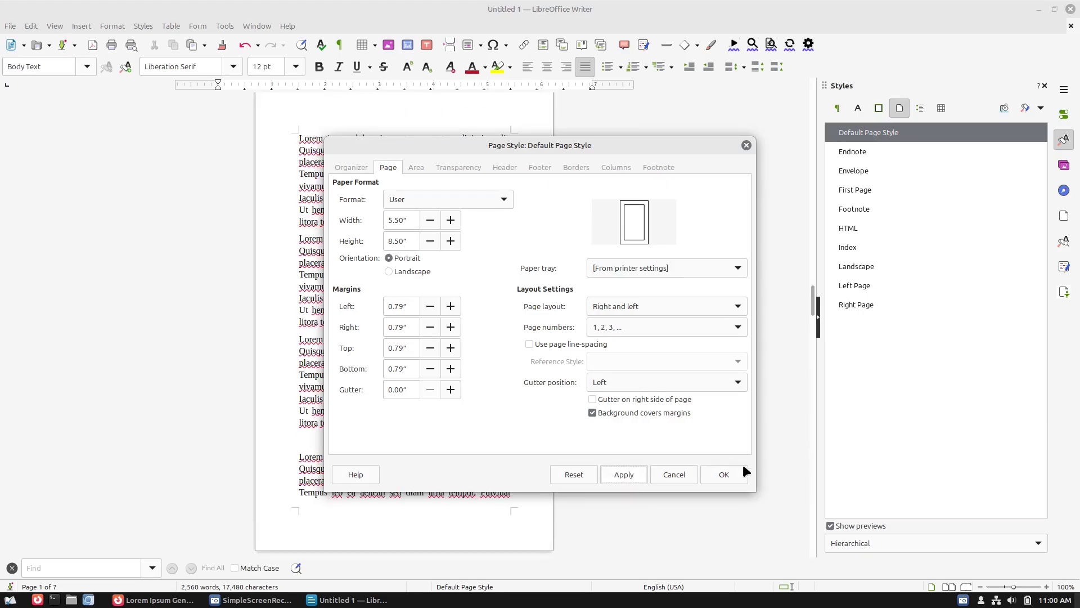
click(724, 474)
scroll(472, 401, up, 15)
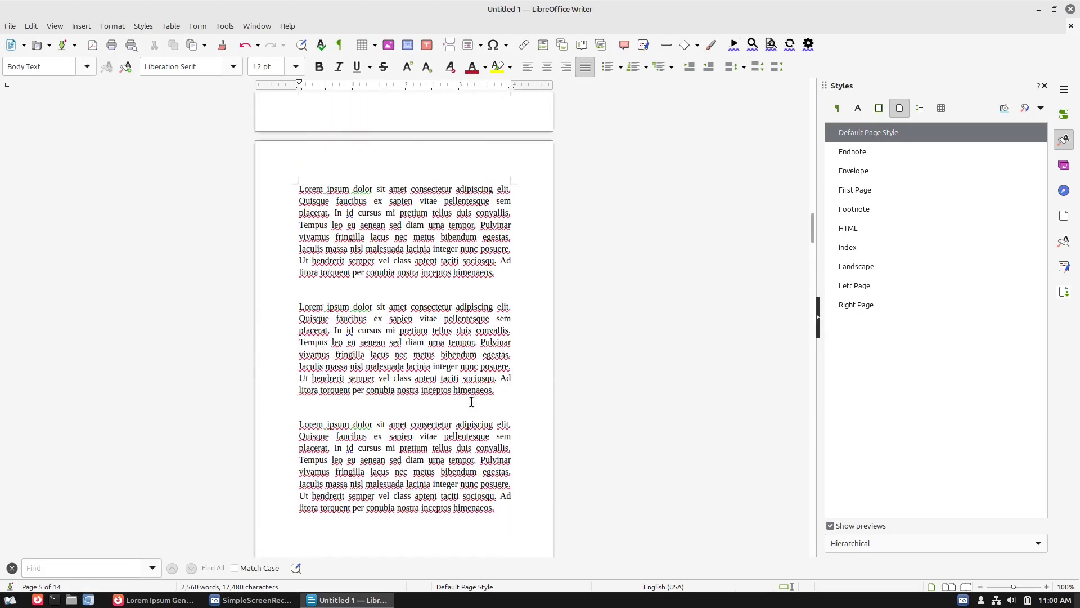
Step: Give the Default Page Style 0.50" left, right, top and bottom margins plus a 0.50" gutter
scroll(417, 270, up, 10)
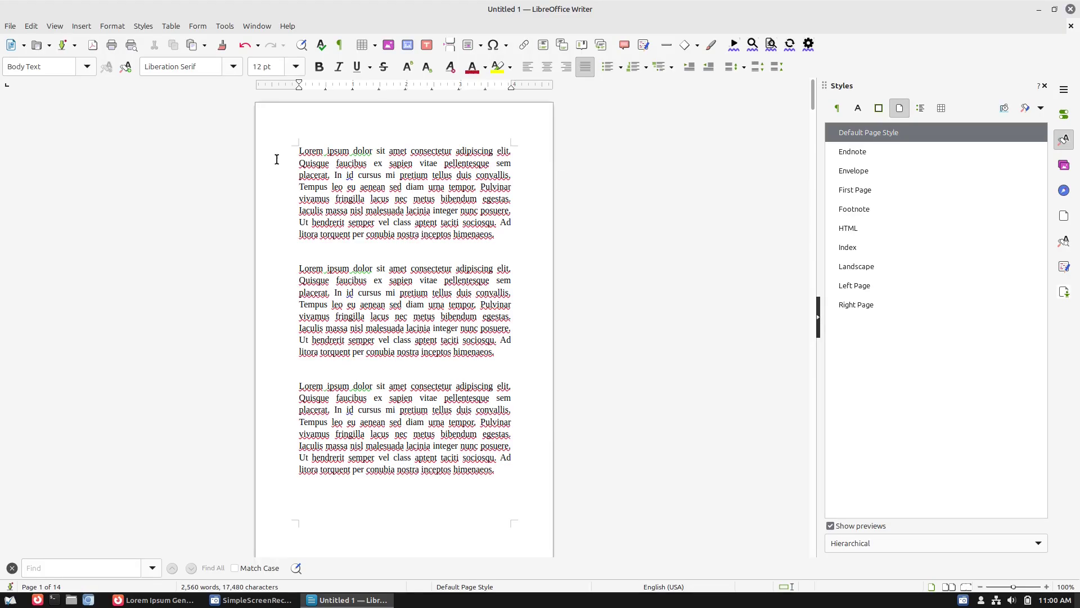
right_click(877, 133)
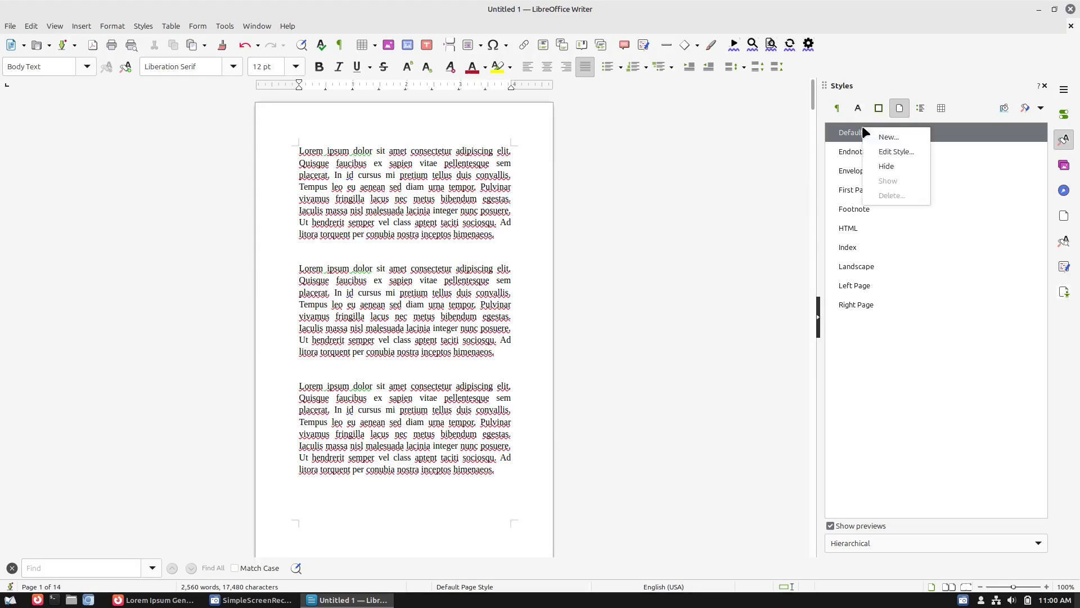
click(899, 148)
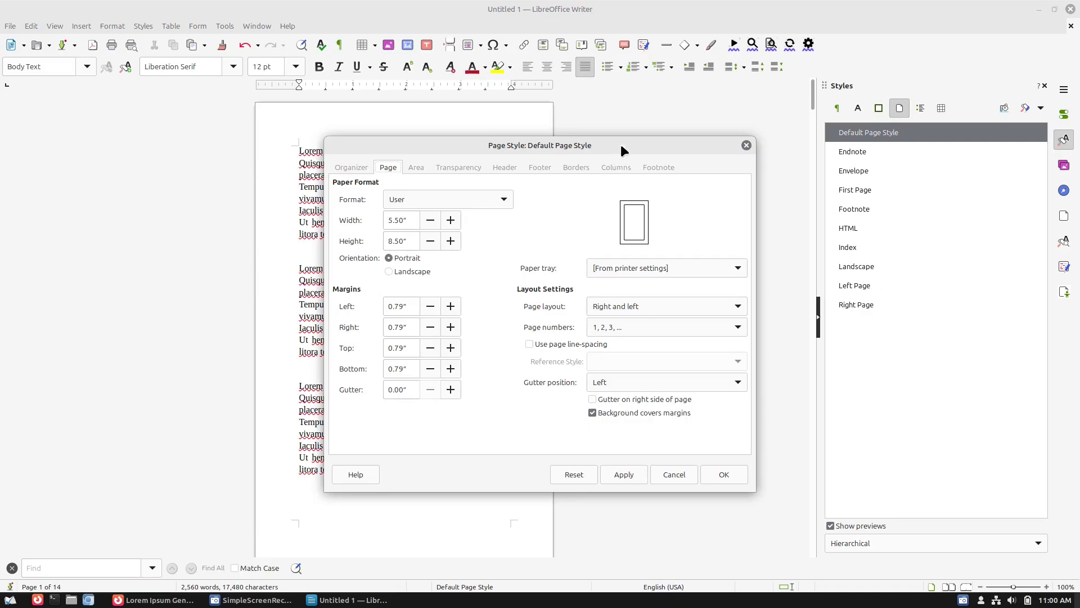
drag(620, 144, 677, 102)
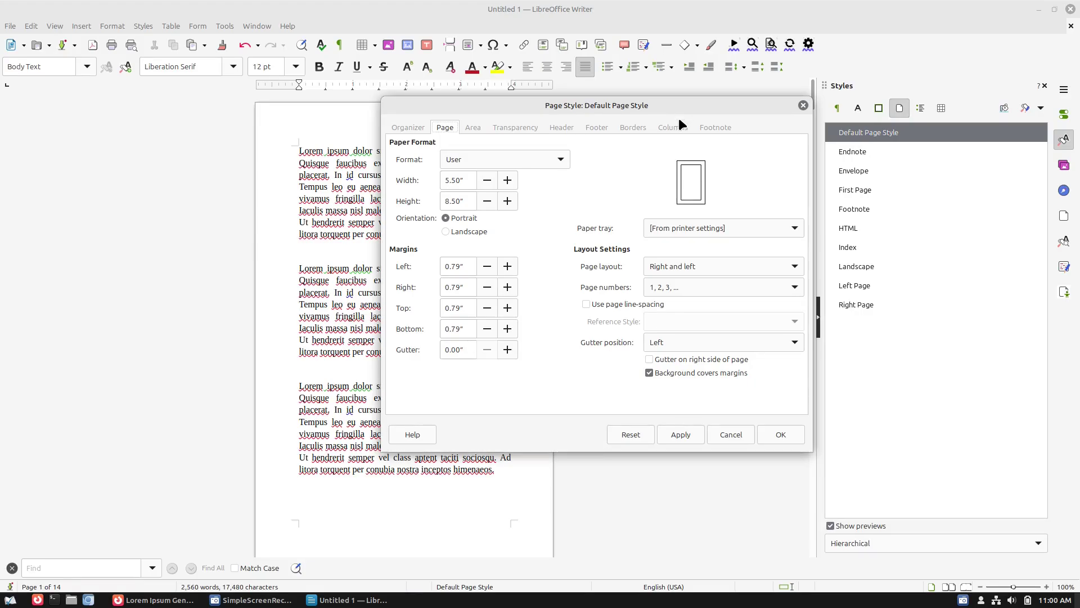
drag(671, 108, 906, 123)
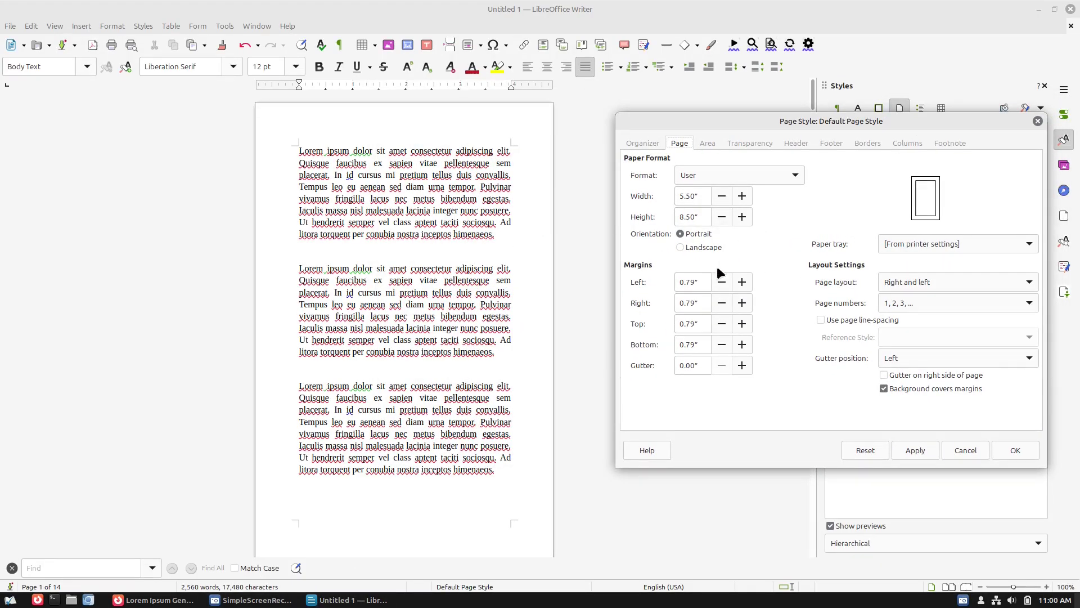
drag(700, 281, 667, 278)
text(0.5)
key(Tab)
text(.5)
key(Tab)
text(.5)
key(Tab)
text(.5)
key(Tab)
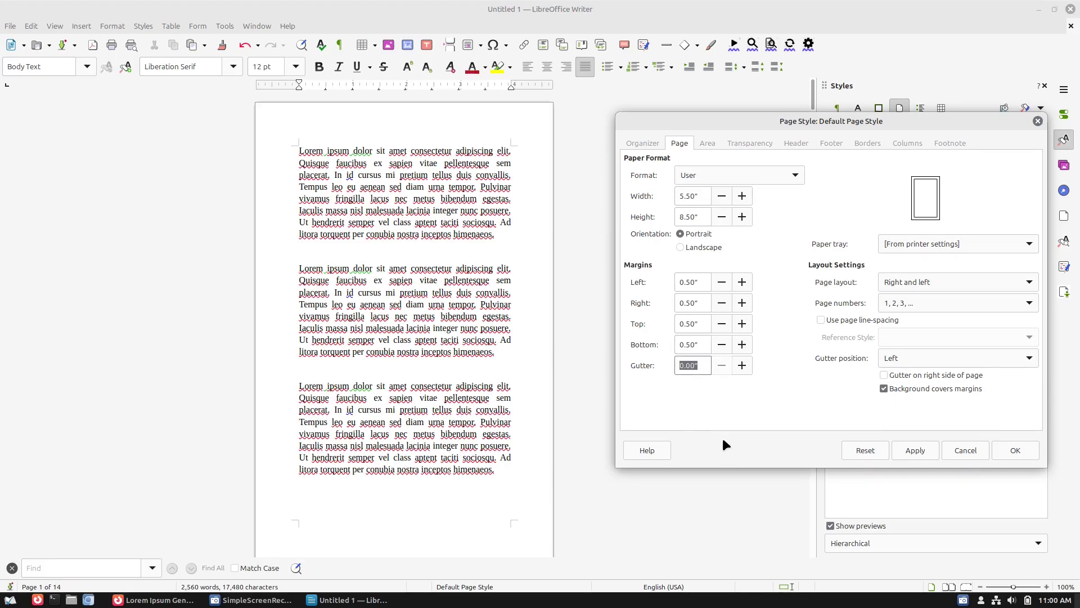
text(.5)
key(Tab)
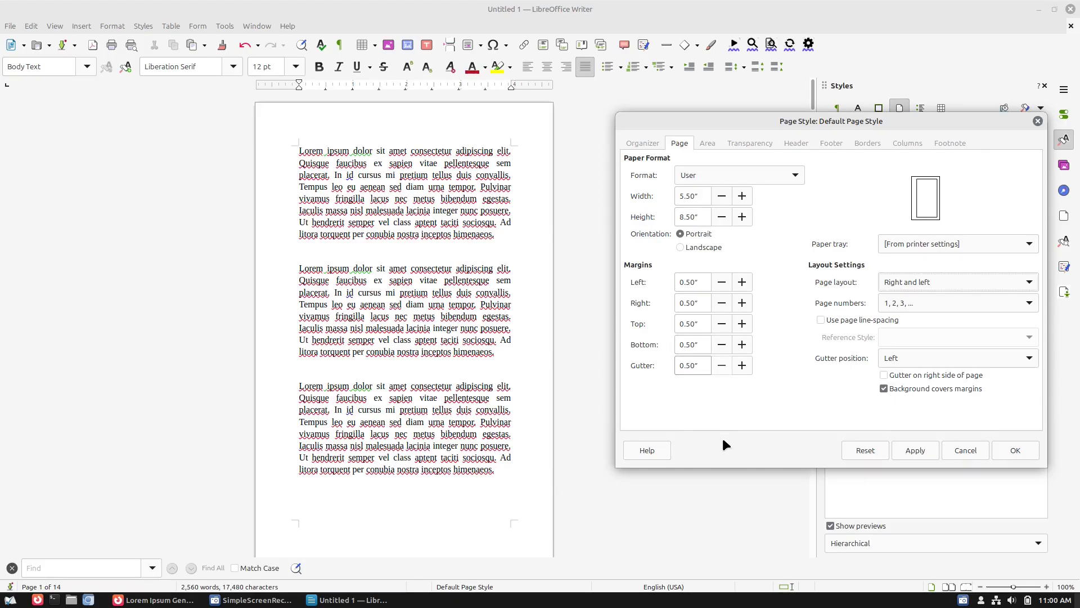
click(917, 448)
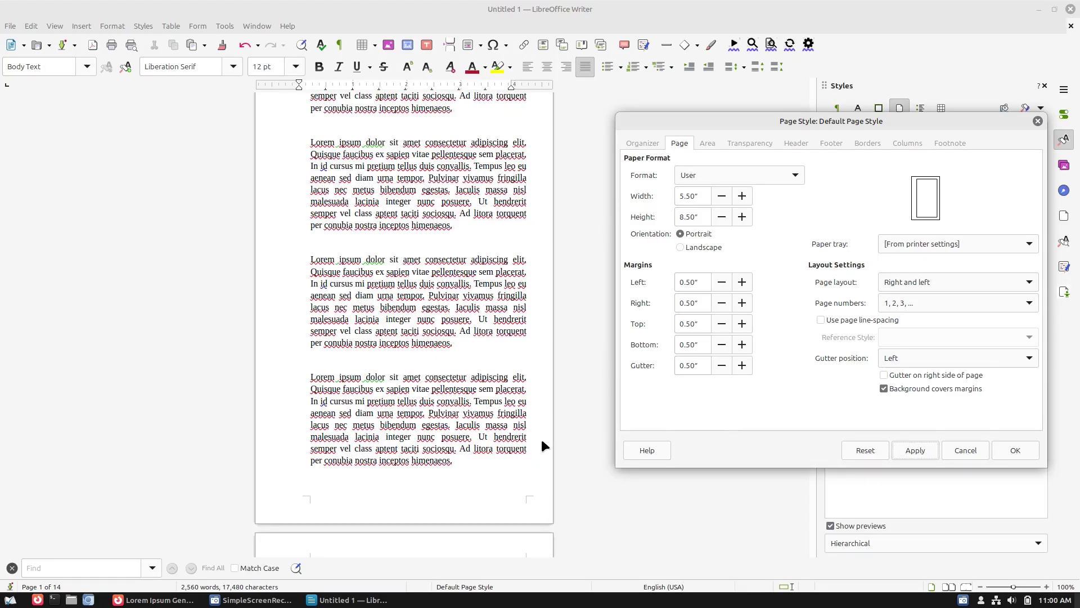
click(1010, 450)
Step: Scroll through the now 12-page document to check the new layout
scroll(417, 383, down, 8)
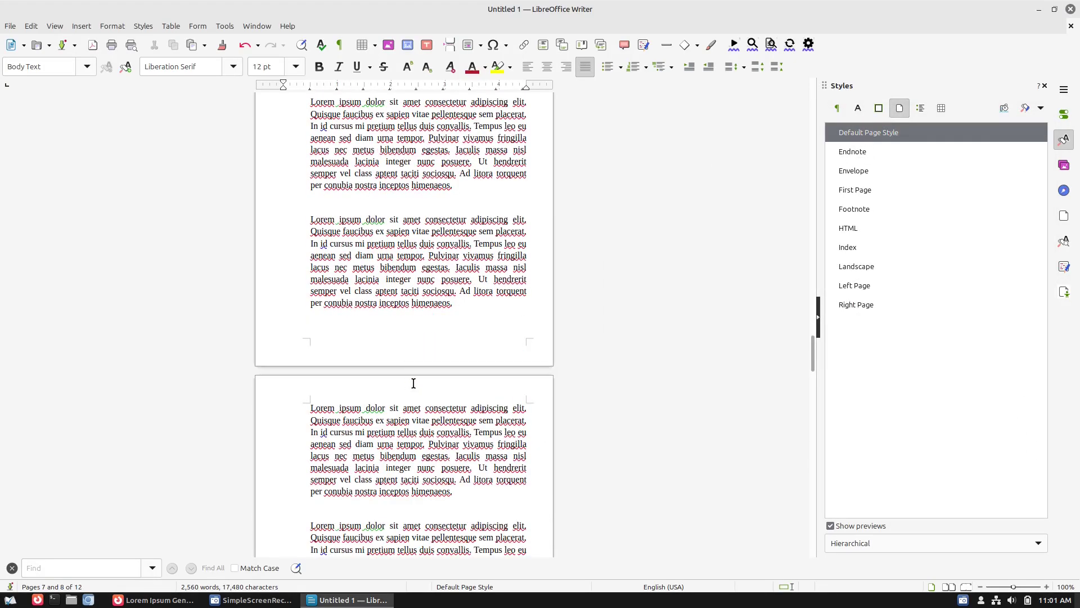
scroll(444, 387, down, 4)
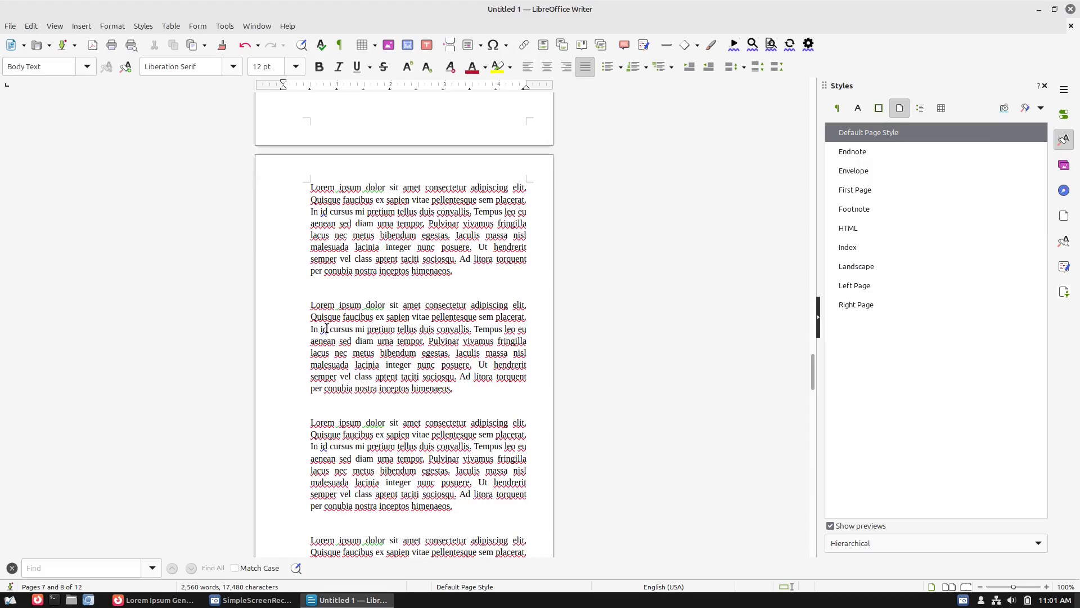
scroll(327, 330, down, 7)
scroll(317, 360, up, 18)
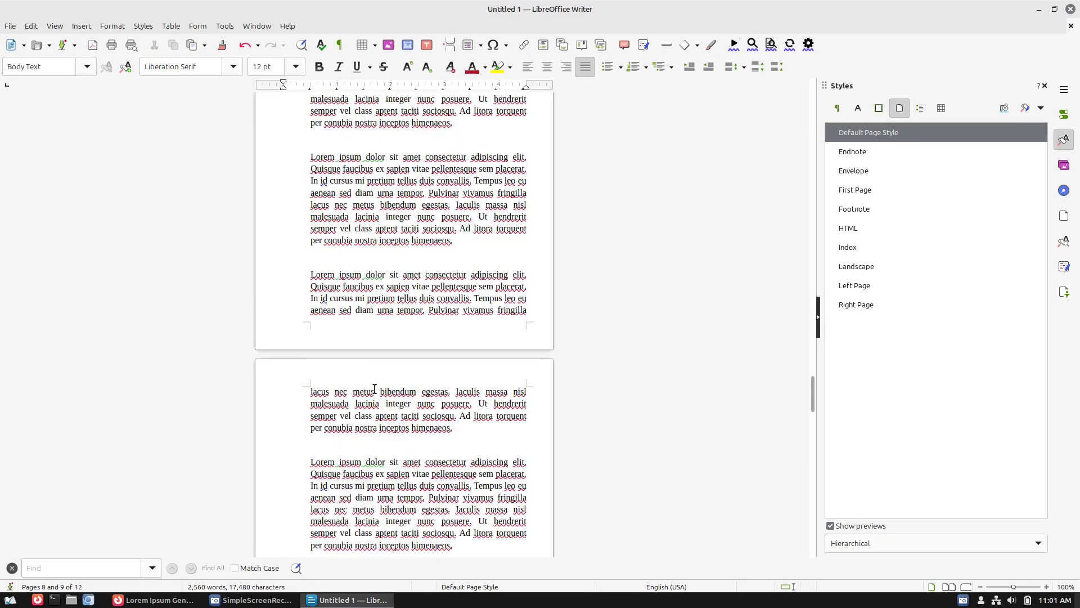
scroll(375, 389, up, 20)
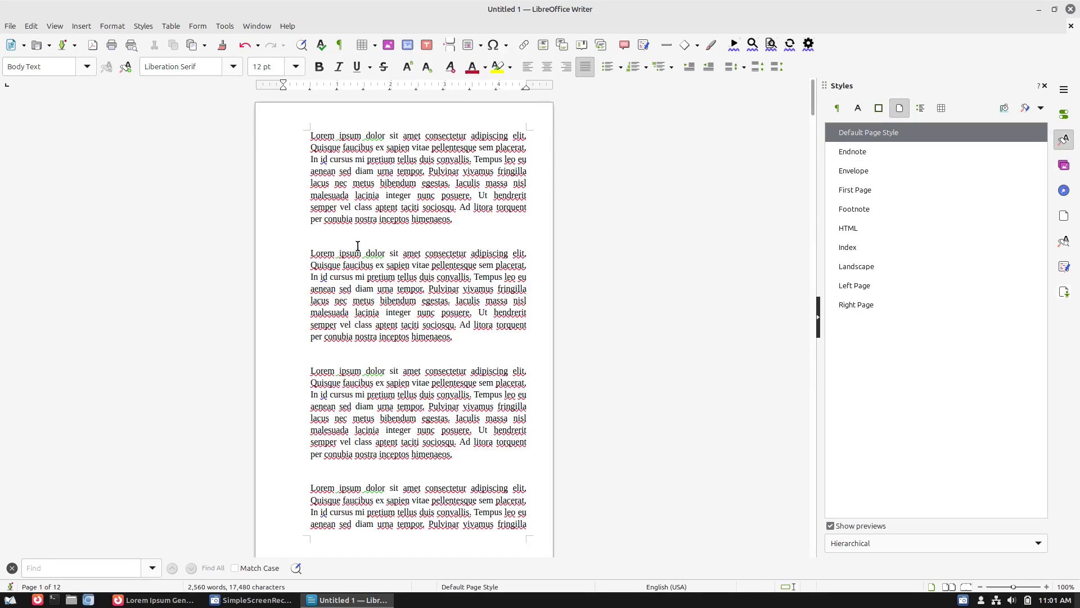
Step: Switch the Default Page Style's page layout to Mirrored
right_click(860, 134)
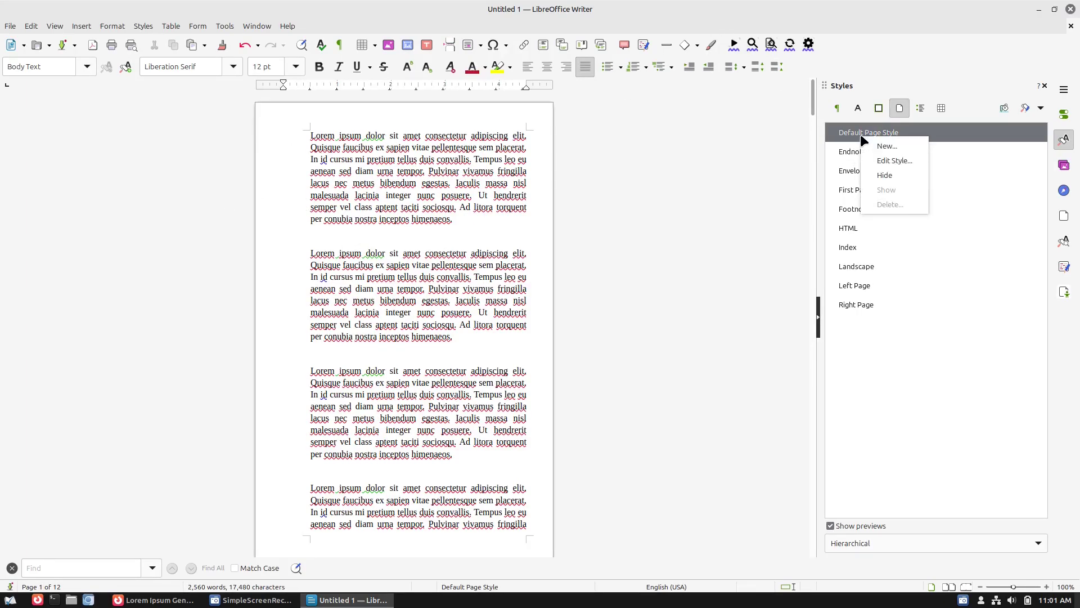
click(892, 153)
drag(620, 139, 862, 73)
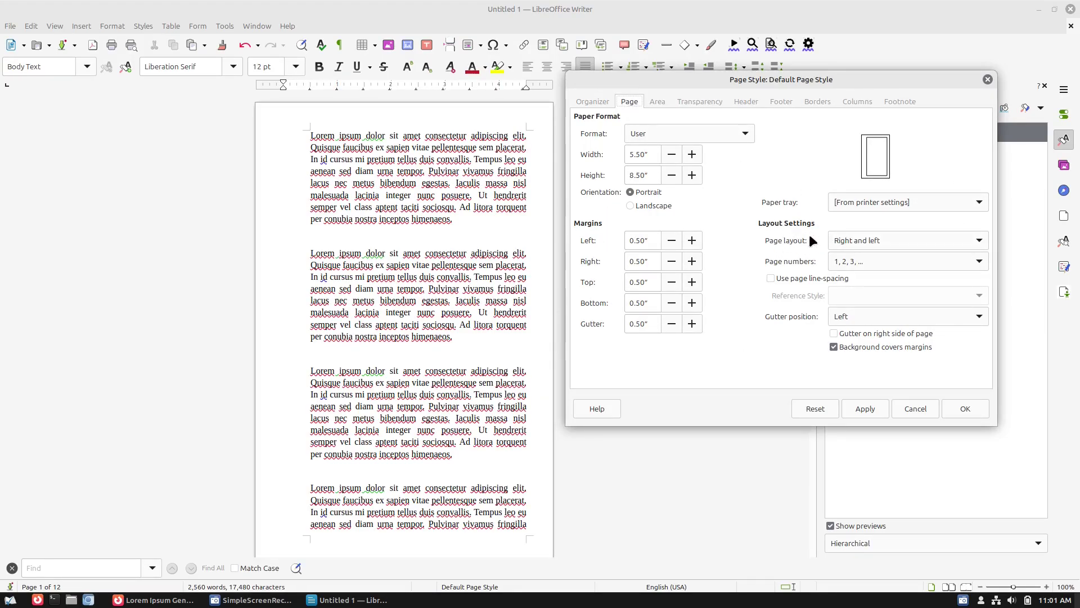
click(898, 242)
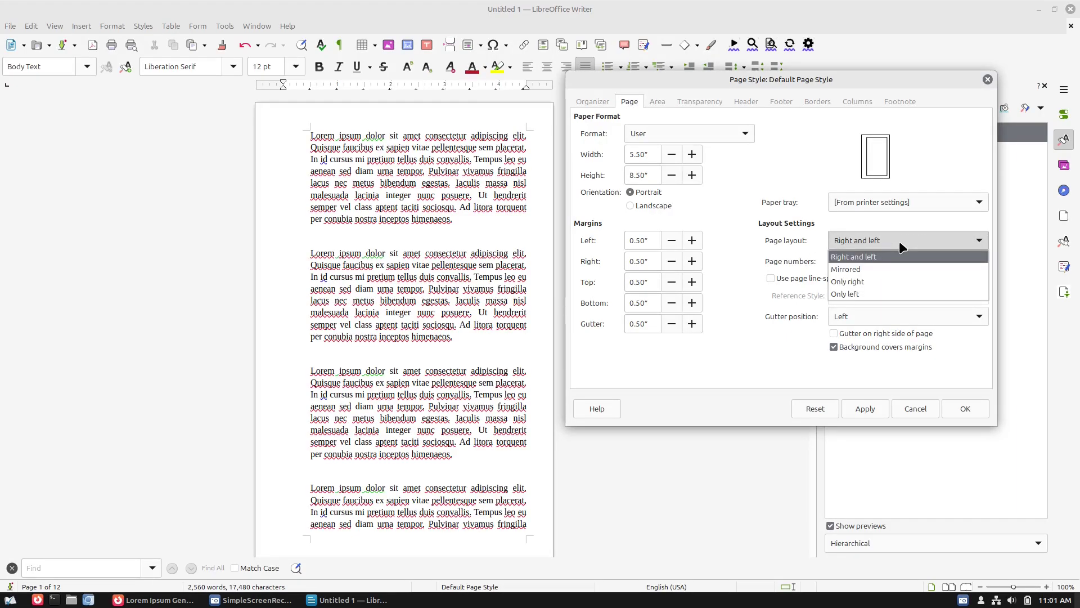
click(907, 270)
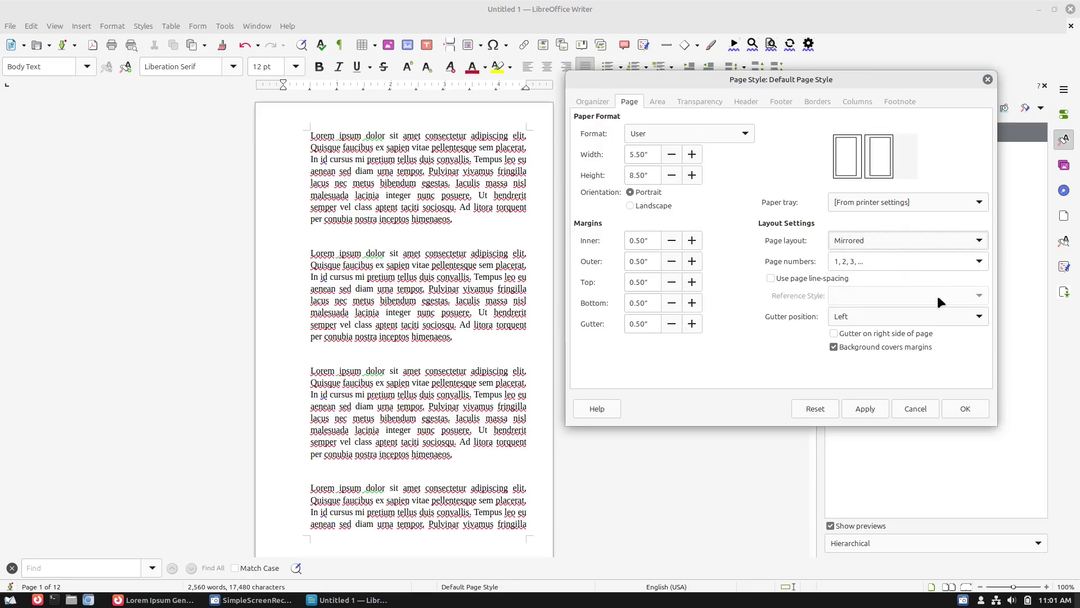
click(877, 408)
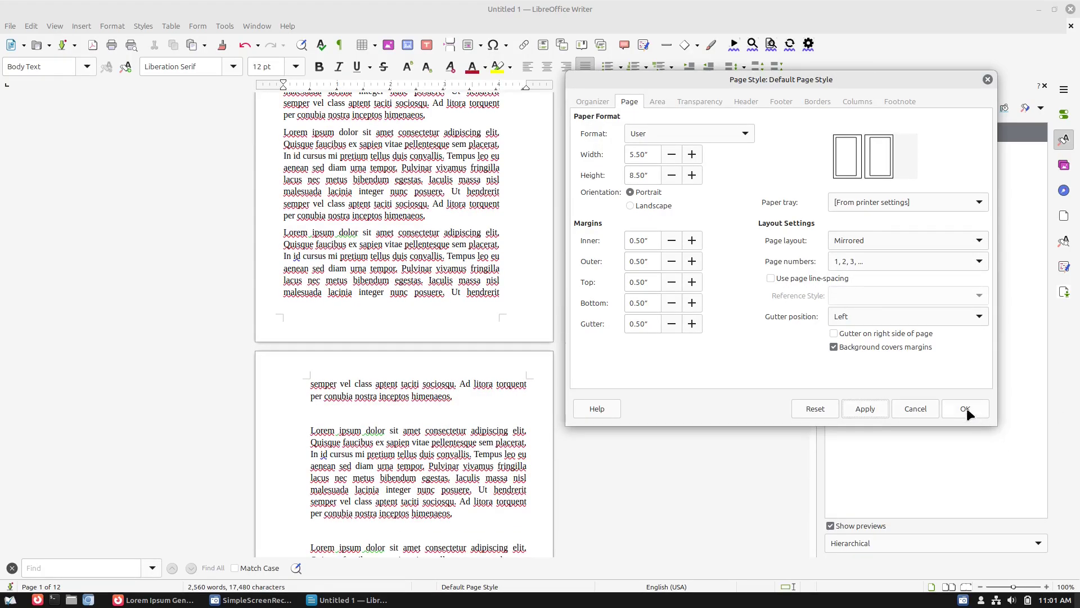
click(966, 409)
scroll(521, 294, up, 15)
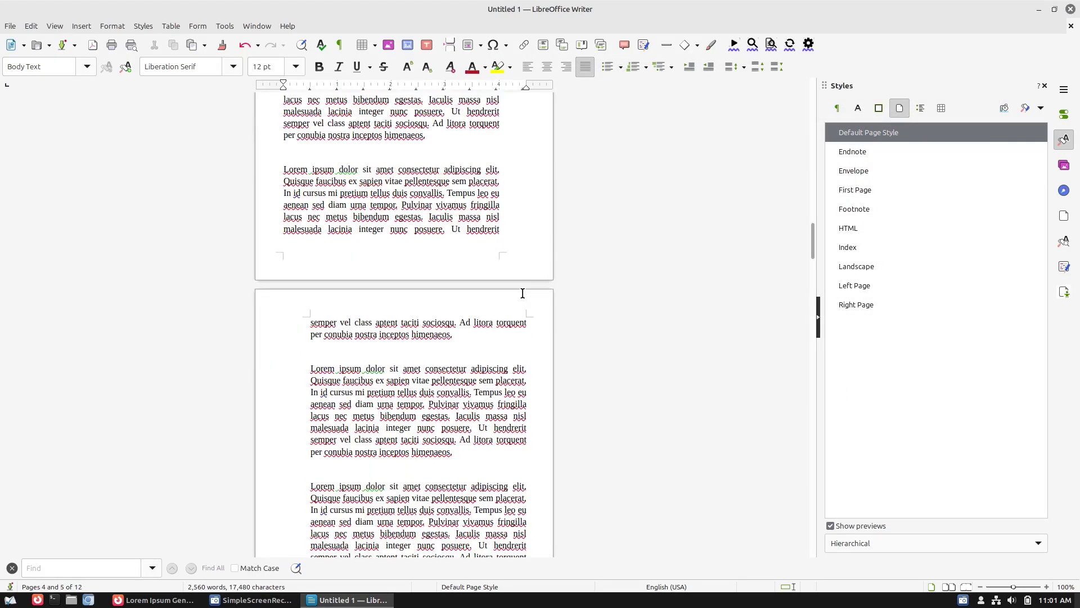
scroll(521, 294, up, 20)
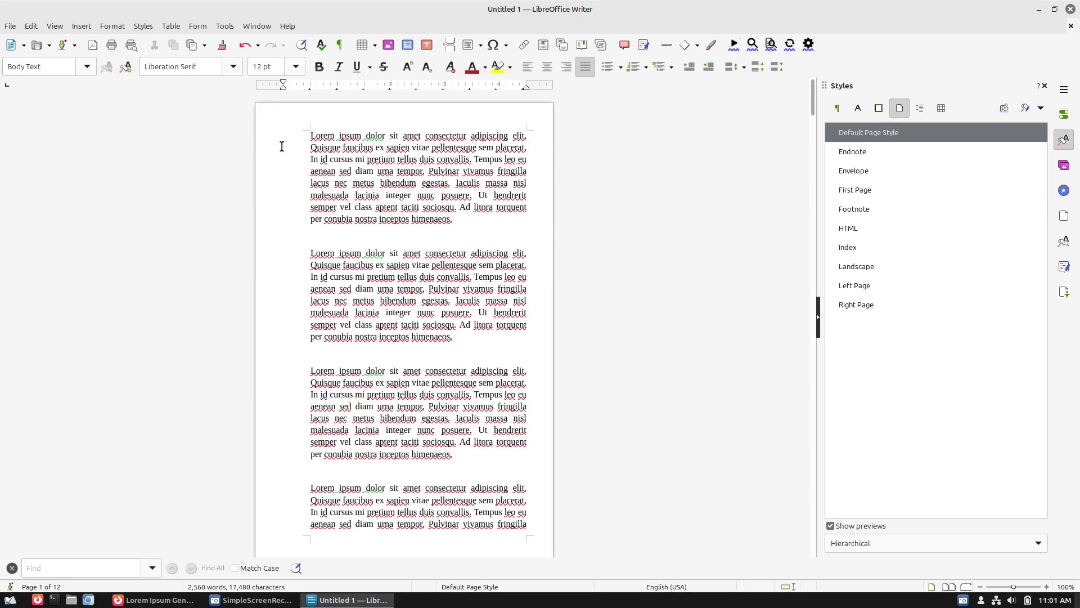
scroll(292, 177, down, 4)
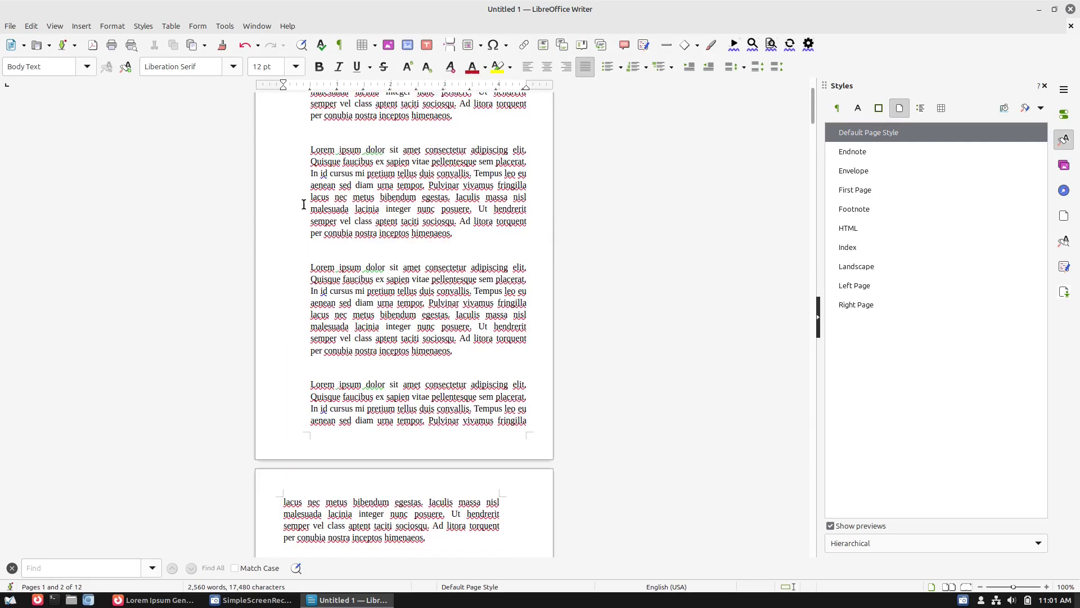
scroll(308, 317, down, 13)
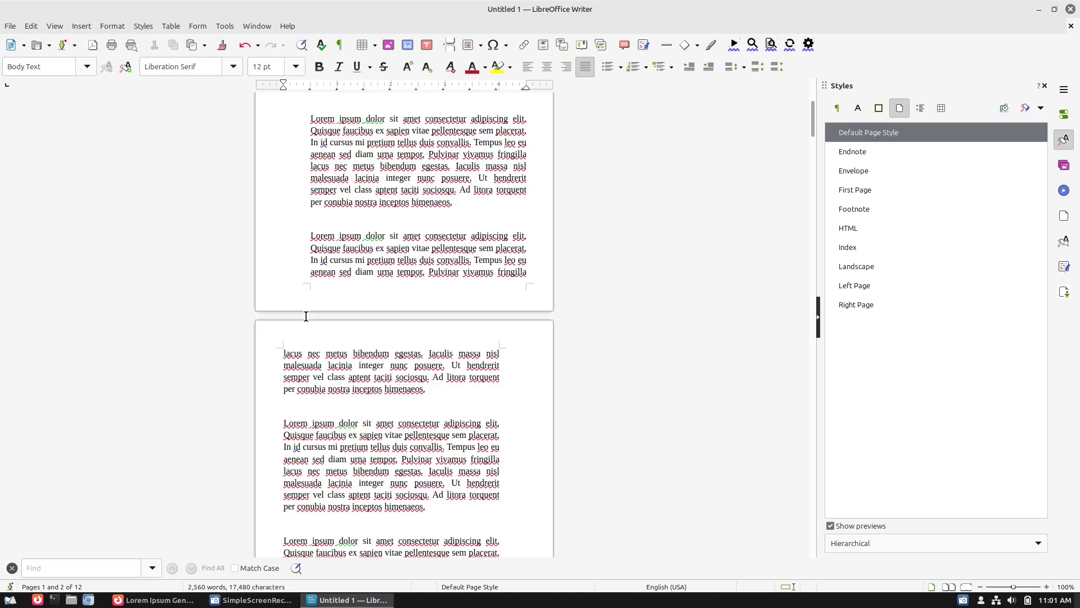
scroll(330, 353, down, 4)
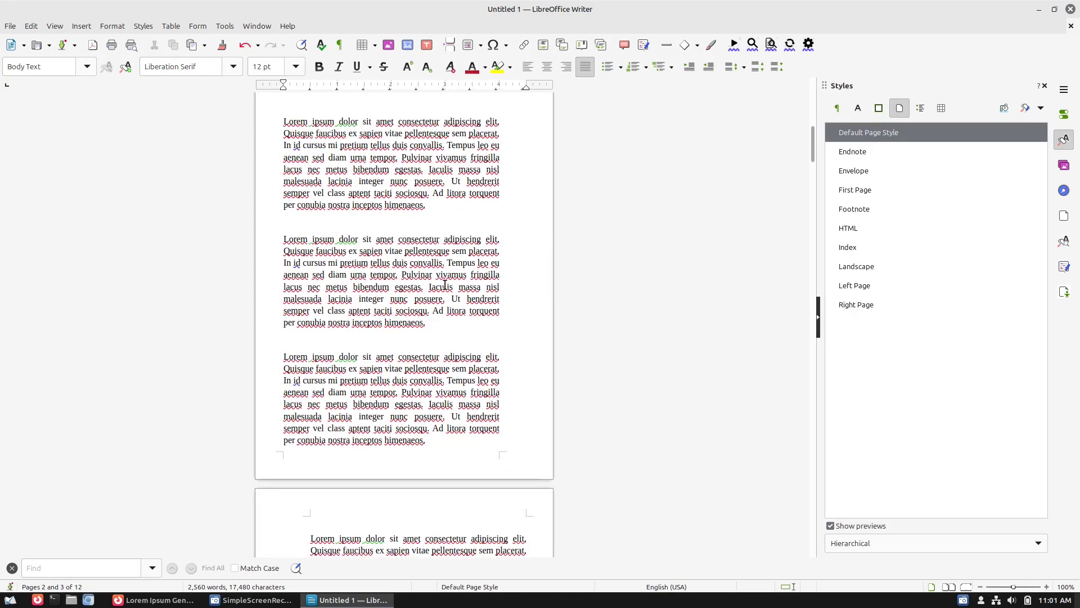
scroll(535, 338, down, 14)
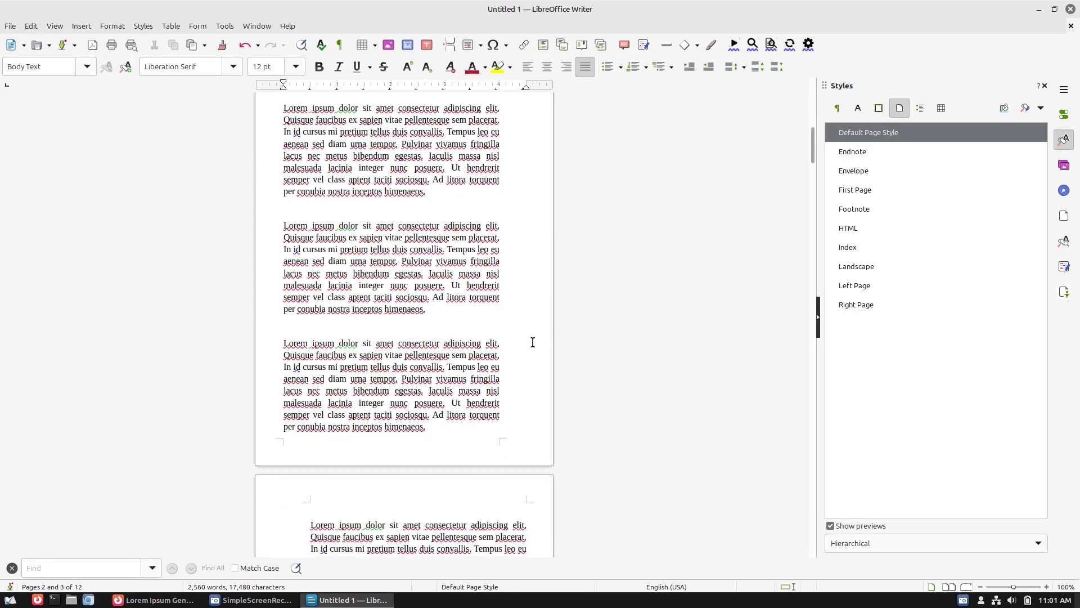
scroll(531, 342, down, 20)
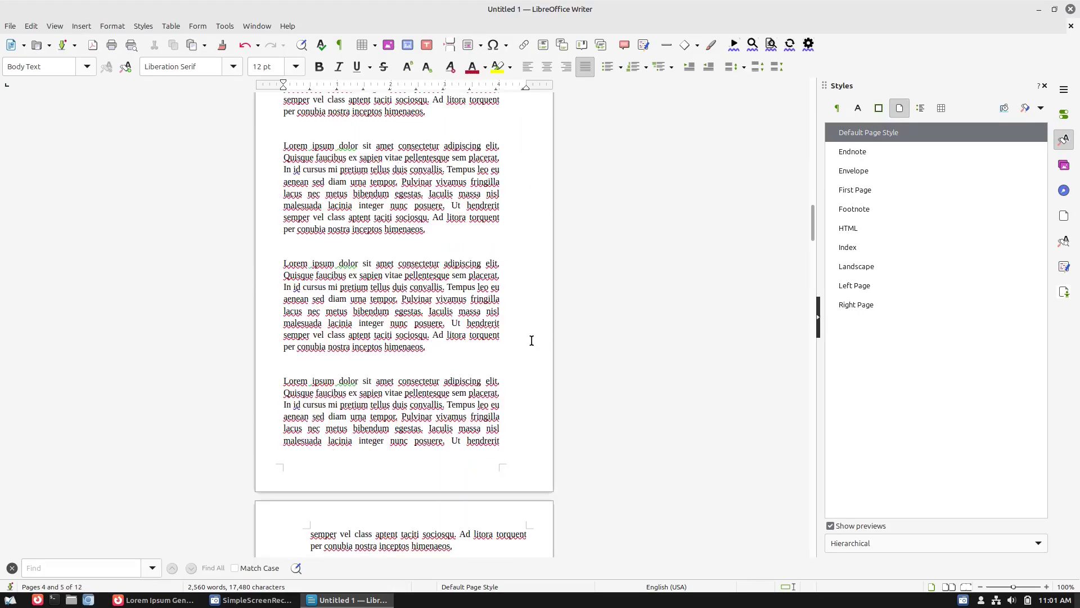
scroll(532, 341, down, 20)
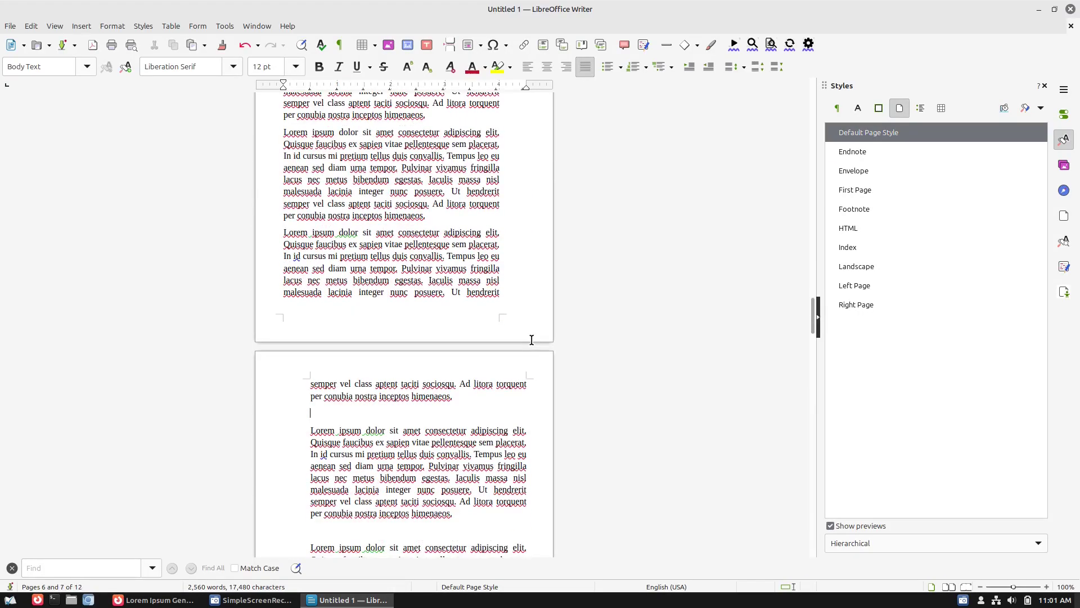
scroll(525, 322, down, 20)
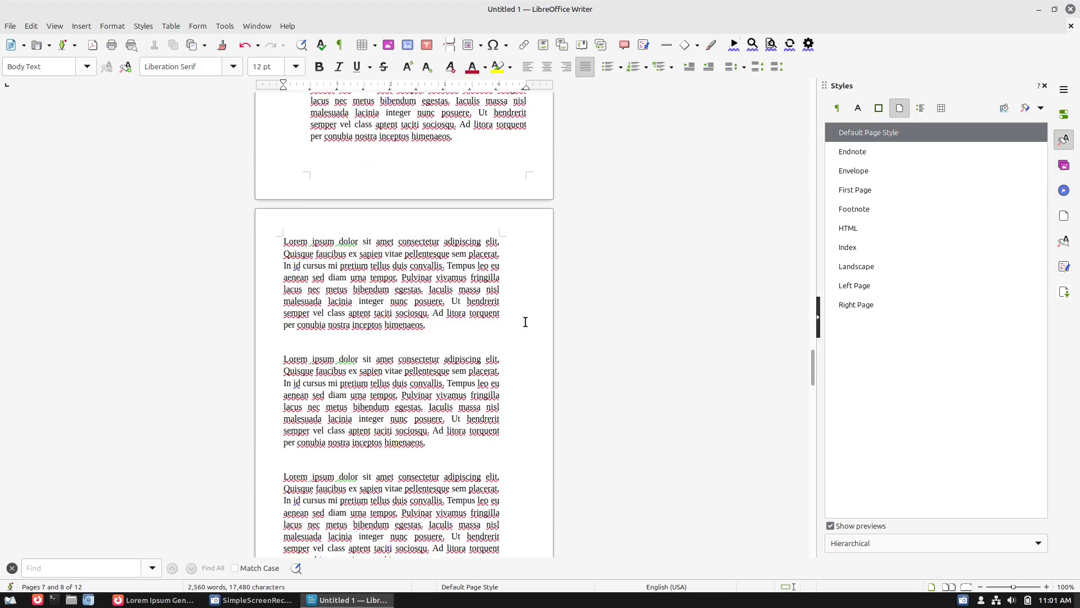
scroll(525, 322, down, 12)
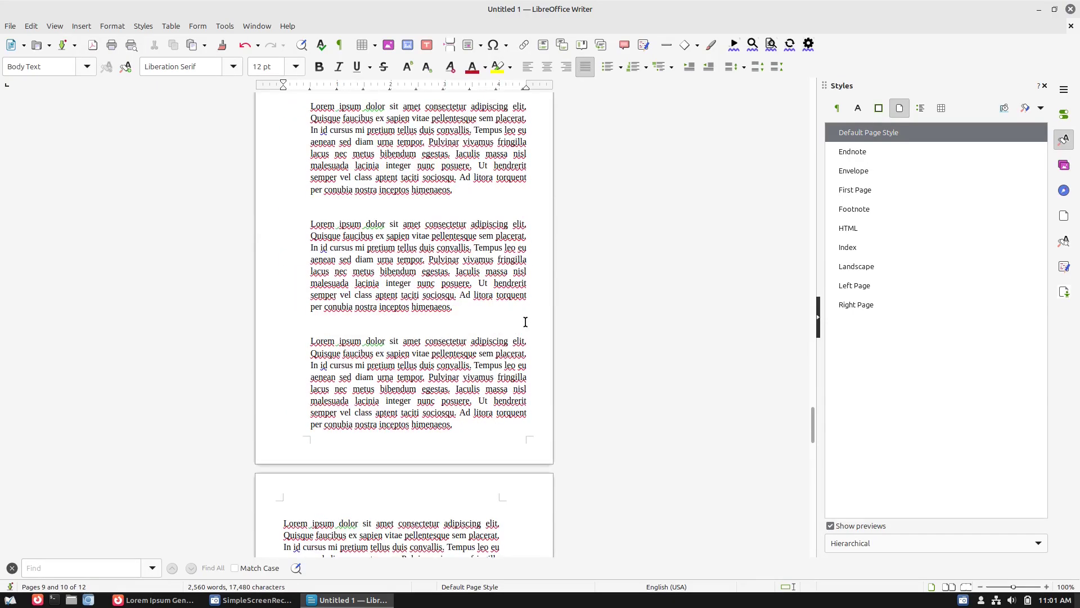
scroll(525, 322, down, 8)
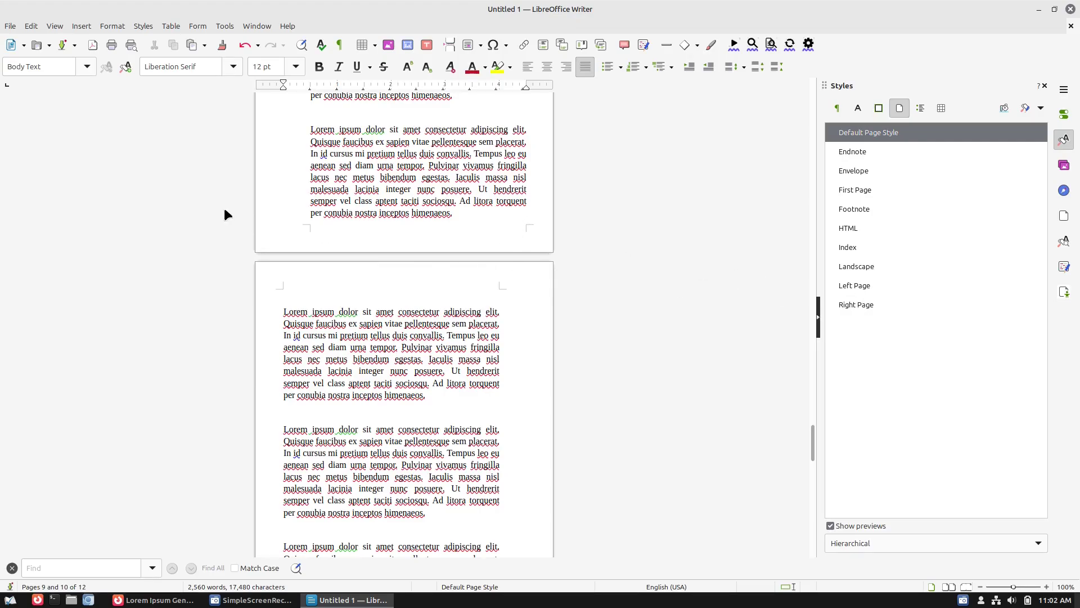
scroll(489, 343, down, 20)
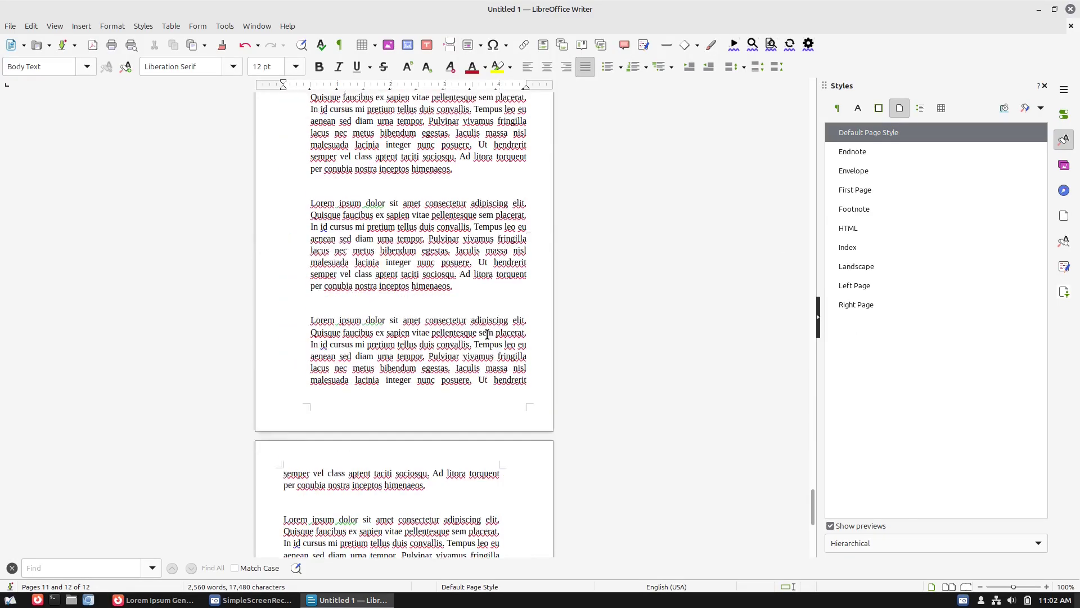
scroll(489, 344, up, 20)
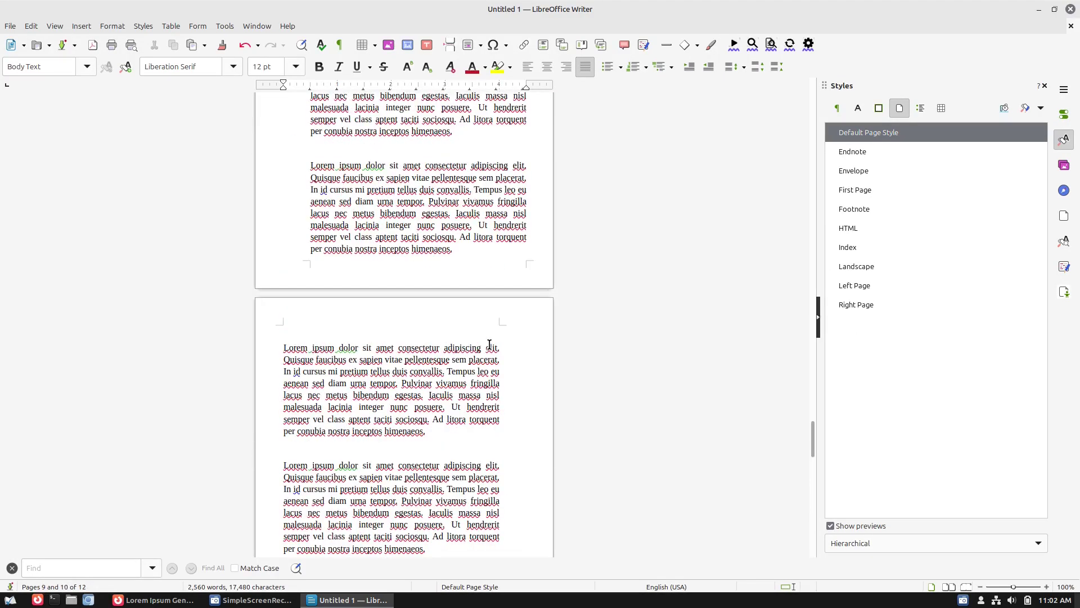
scroll(490, 344, up, 20)
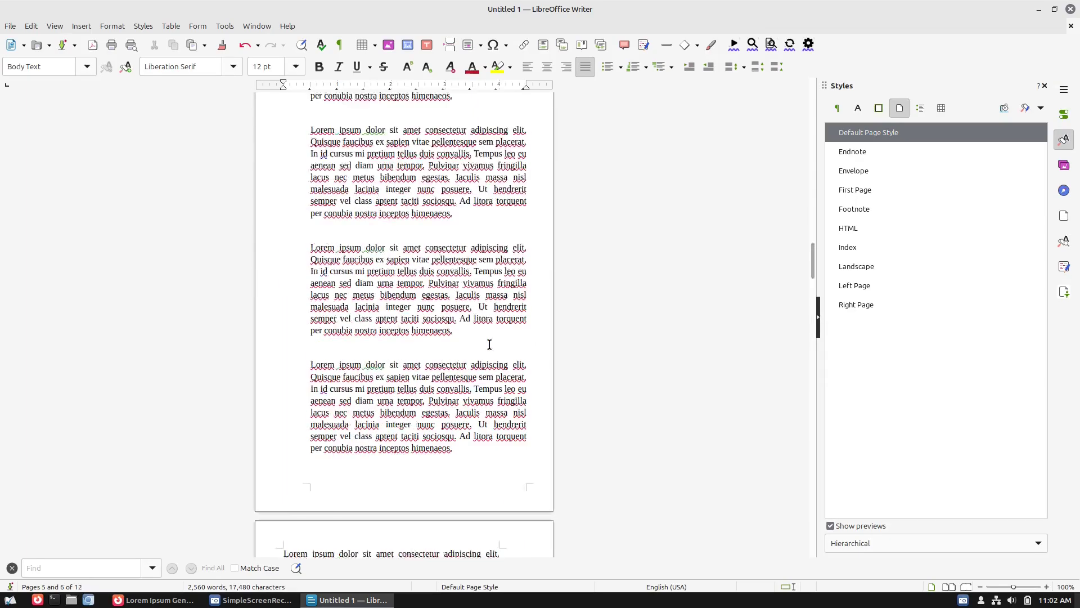
scroll(489, 343, up, 20)
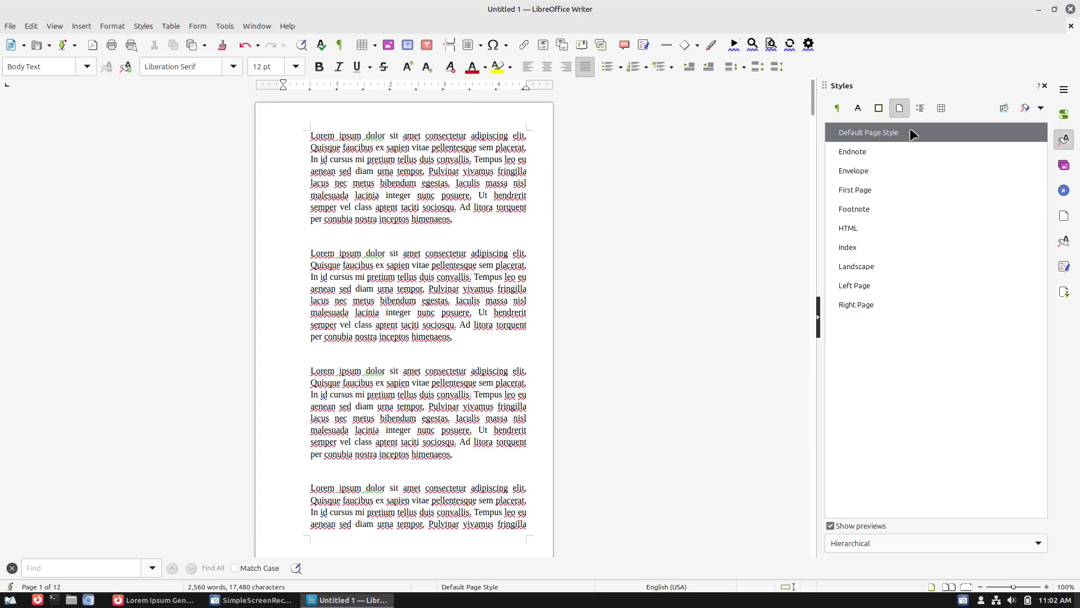
scroll(490, 230, down, 15)
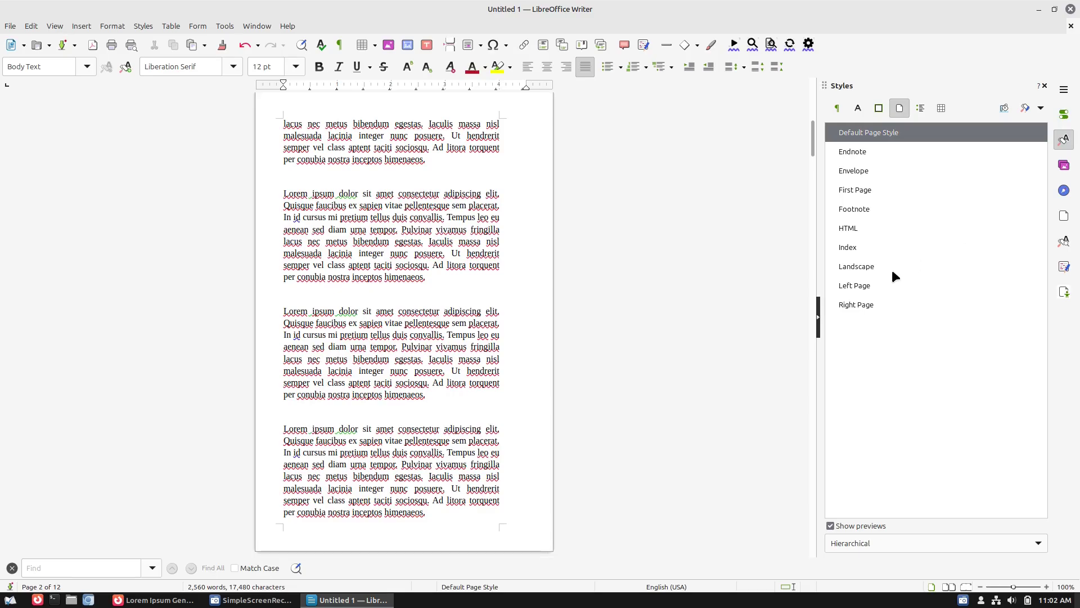
Step: Set the Left Page style's left, right, top and bottom margins and gutter all to 0.50"
right_click(872, 285)
click(912, 304)
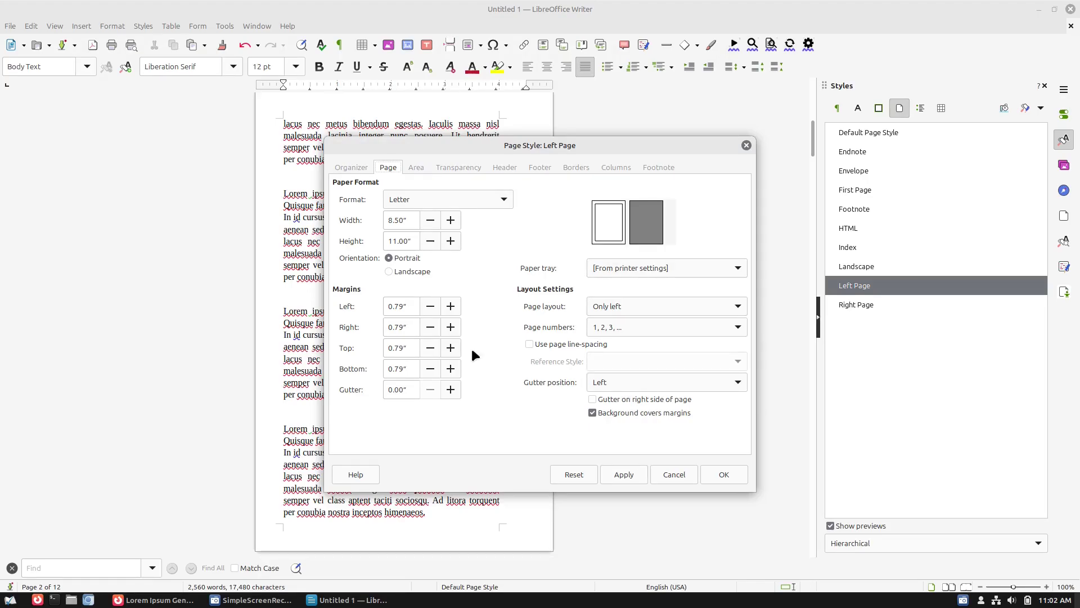
click(402, 308)
triple_click(402, 307)
key(BackSpace)
text(0.5)
key(Tab)
text(0.5)
key(Tab)
text(0.5)
key(Tab)
key(BackSpace)
text(0.5)
key(Tab)
text(0.5)
key(Tab)
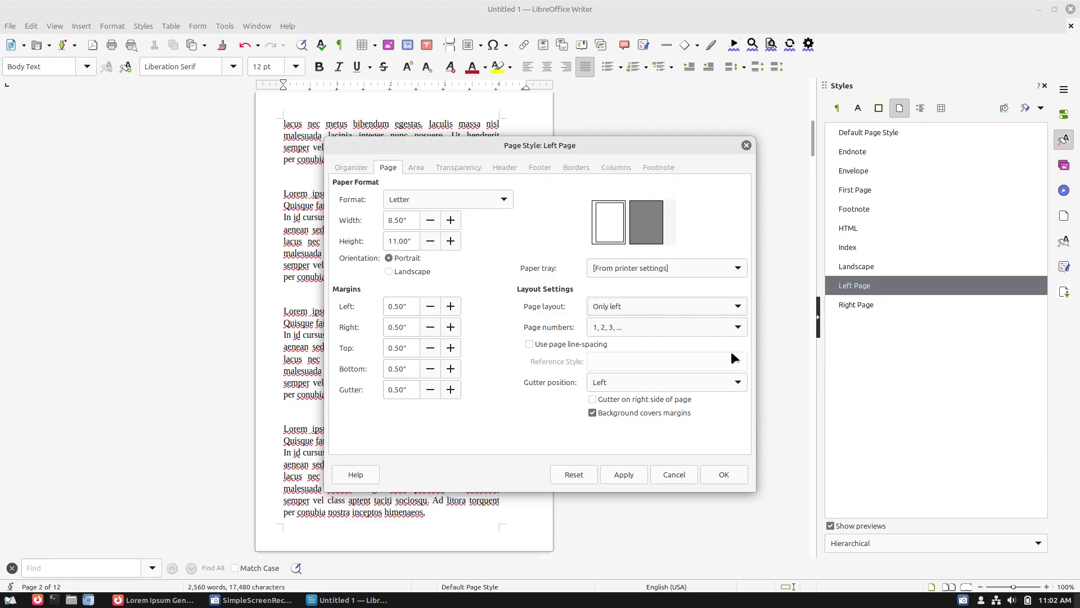
click(624, 473)
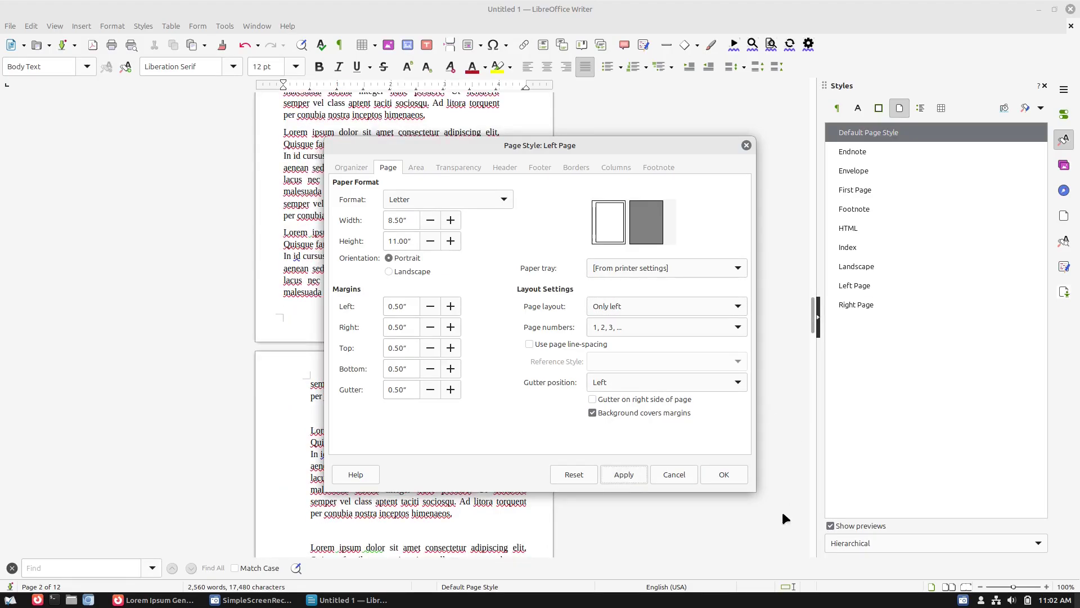
click(738, 475)
scroll(448, 269, down, 10)
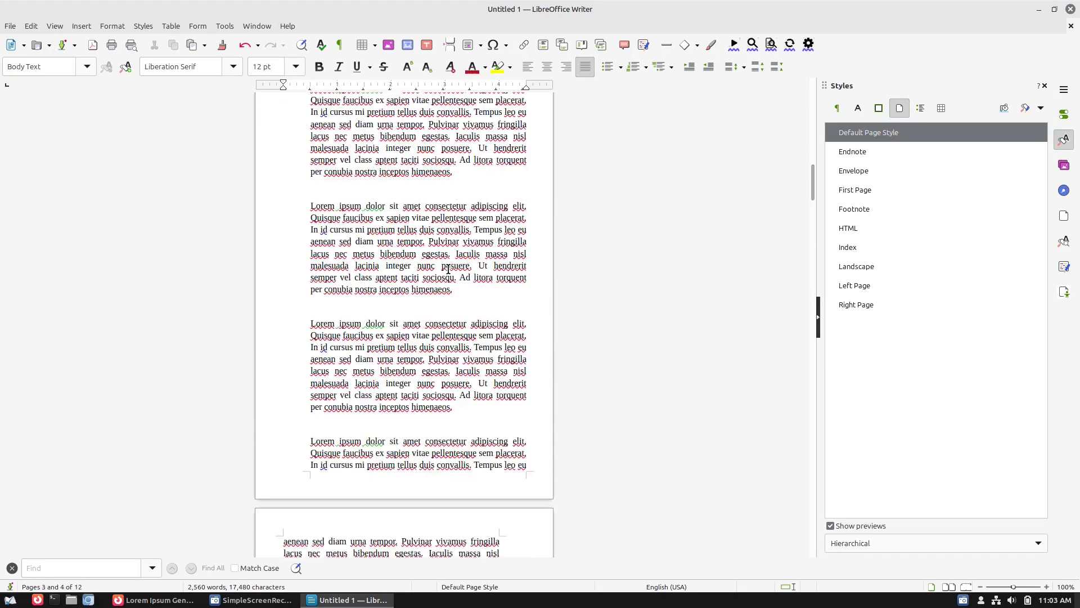
scroll(448, 269, up, 20)
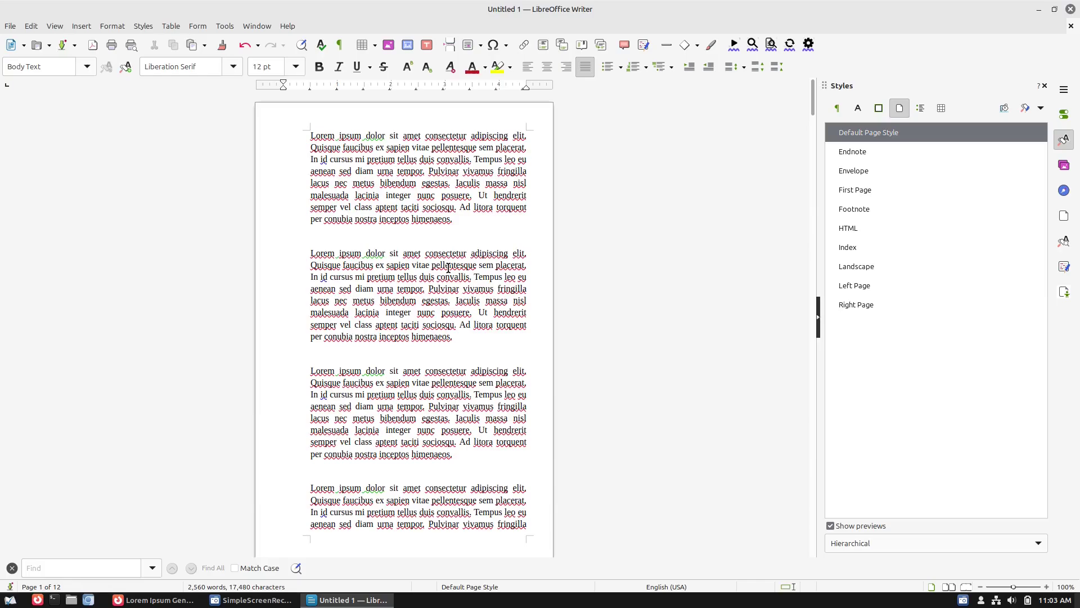
scroll(449, 269, down, 10)
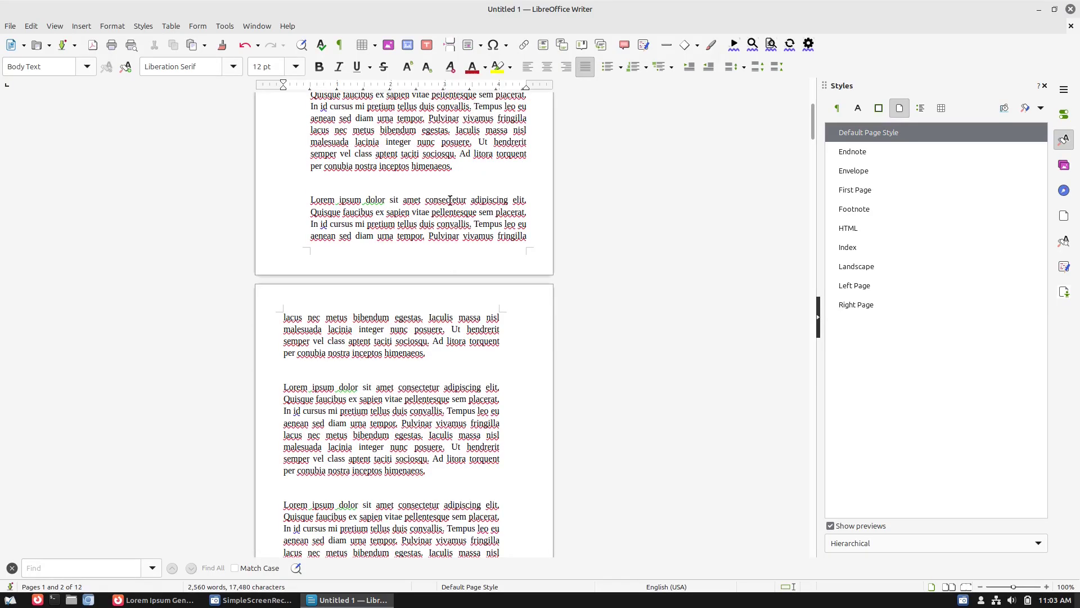
scroll(444, 184, down, 10)
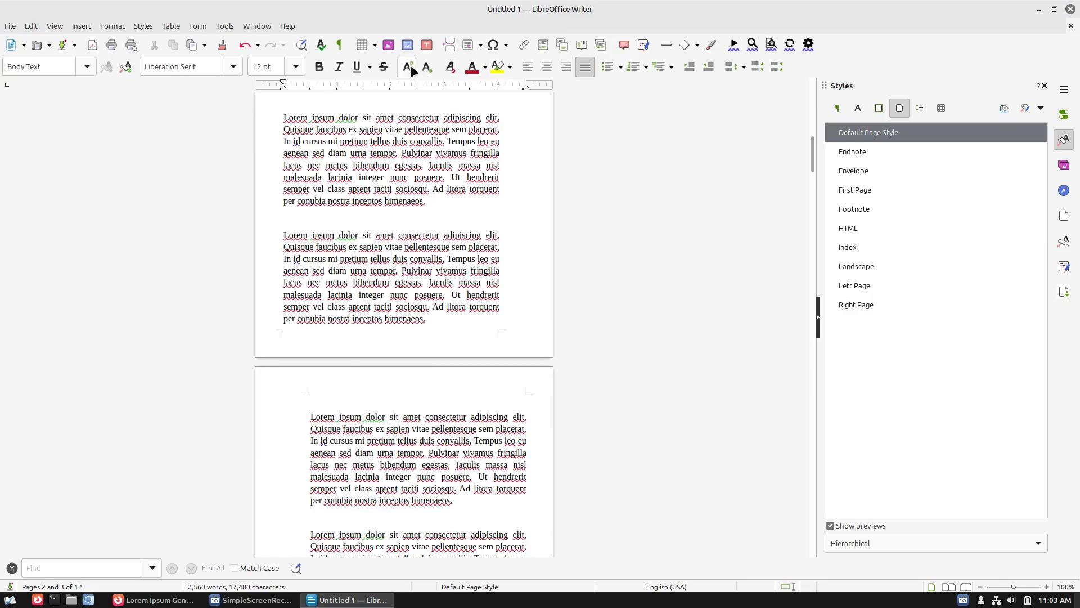
click(81, 26)
Step: Insert a manual page break that switches to the Left Page style
mouse_move(166, 59)
click(307, 90)
click(521, 340)
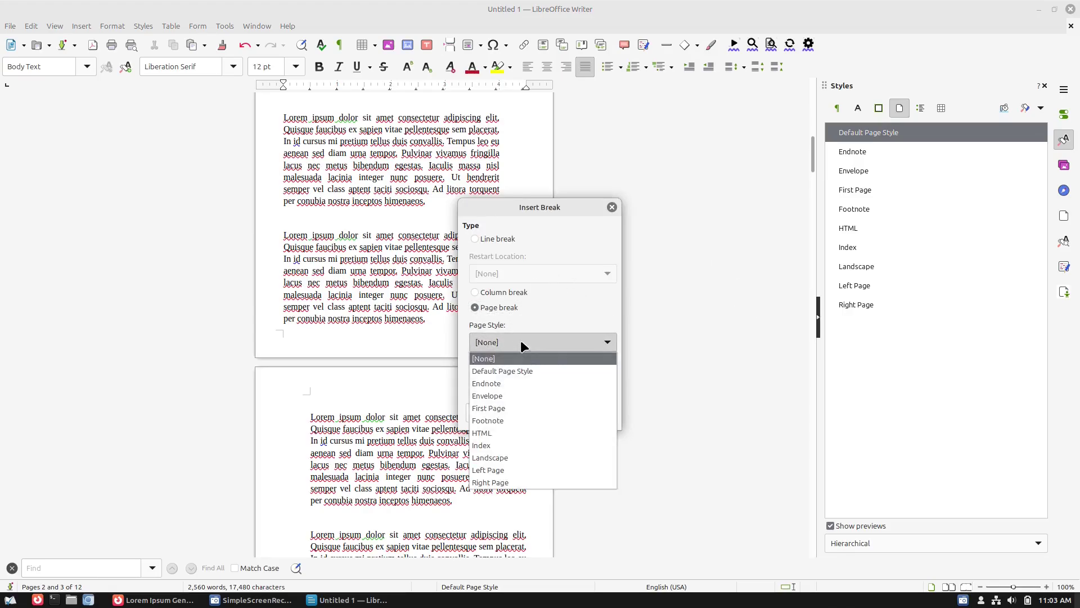
click(522, 470)
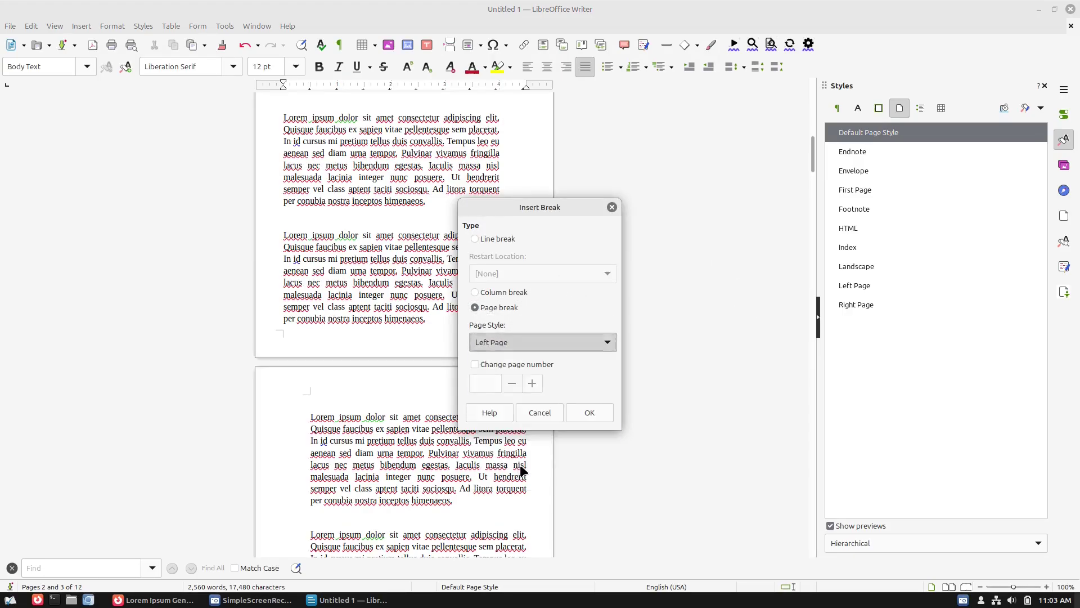
click(598, 411)
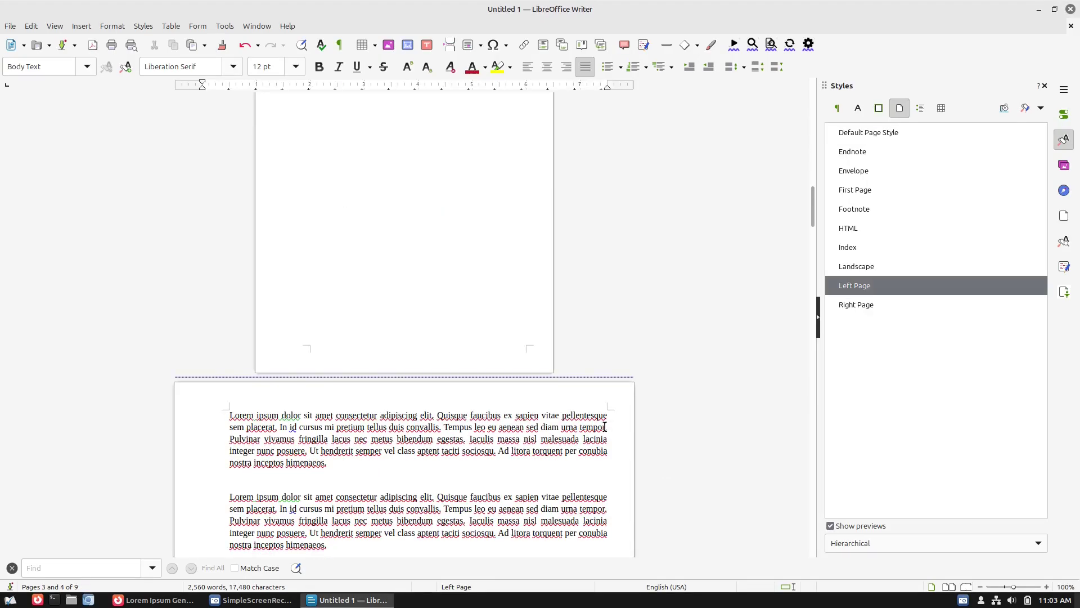
Step: Resize the Left Page style to 5.50" wide by 8.50" high
scroll(477, 294, up, 10)
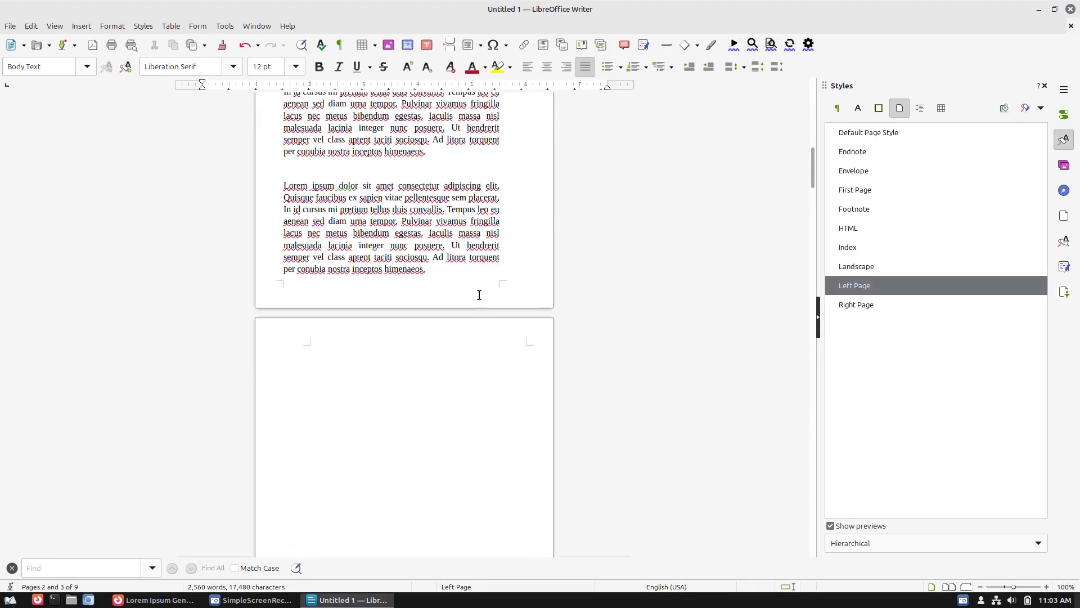
scroll(447, 223, up, 10)
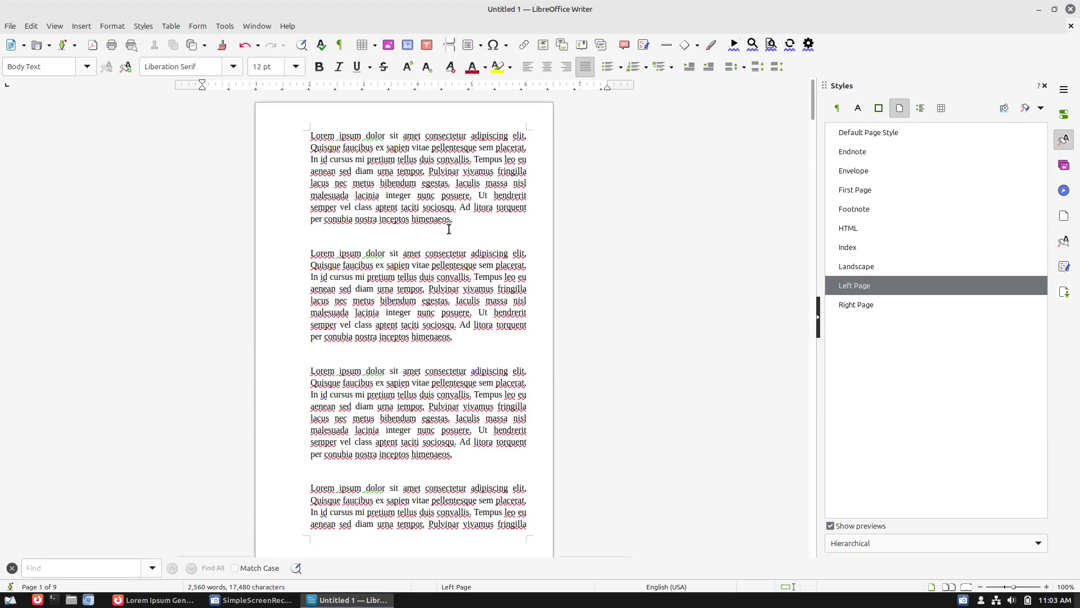
scroll(449, 229, down, 10)
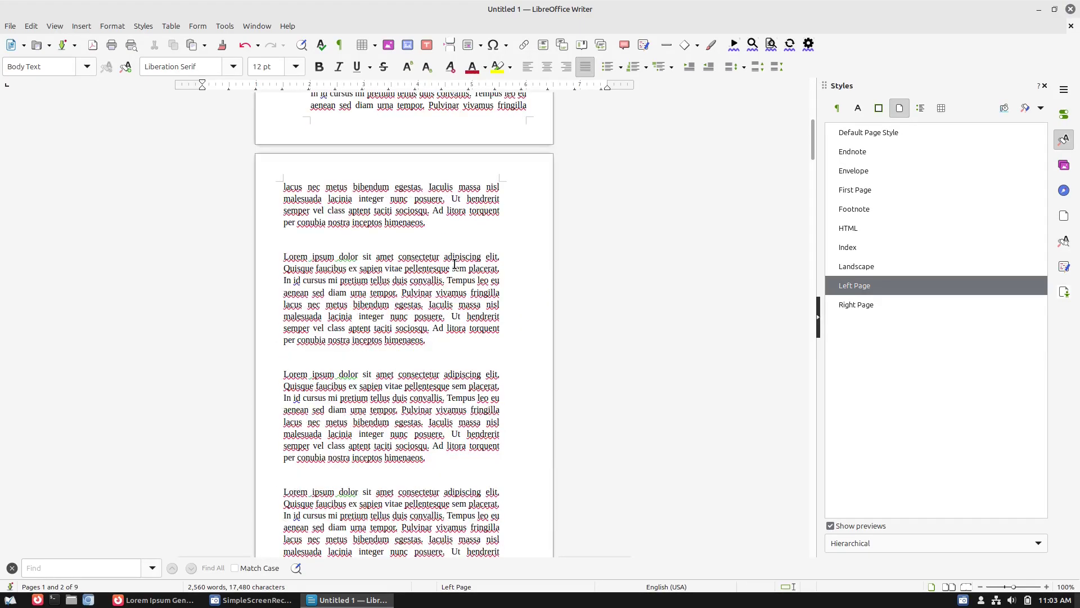
scroll(455, 265, down, 15)
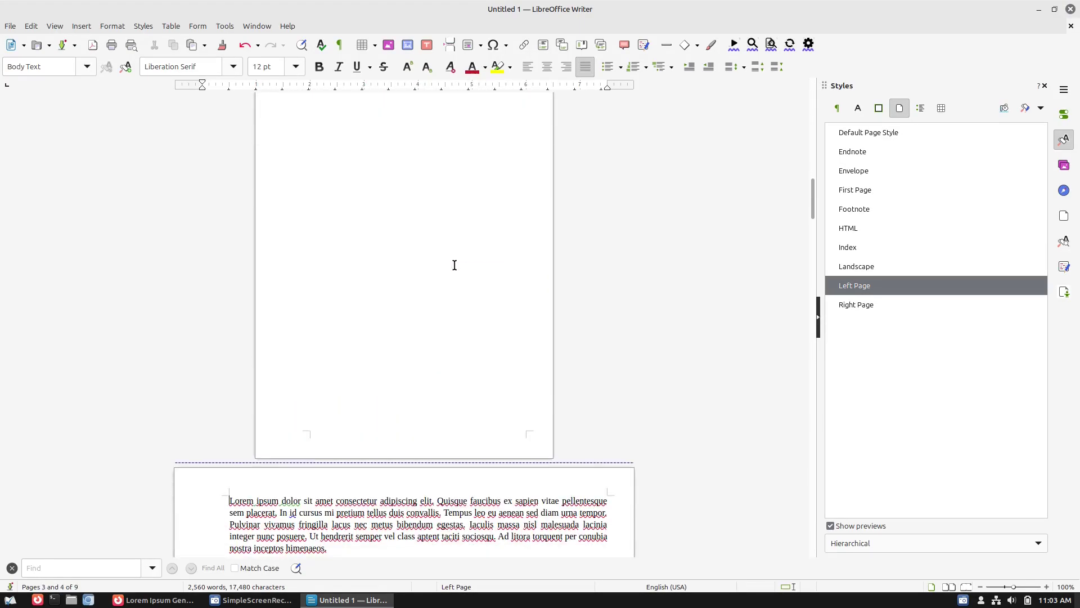
scroll(454, 265, down, 5)
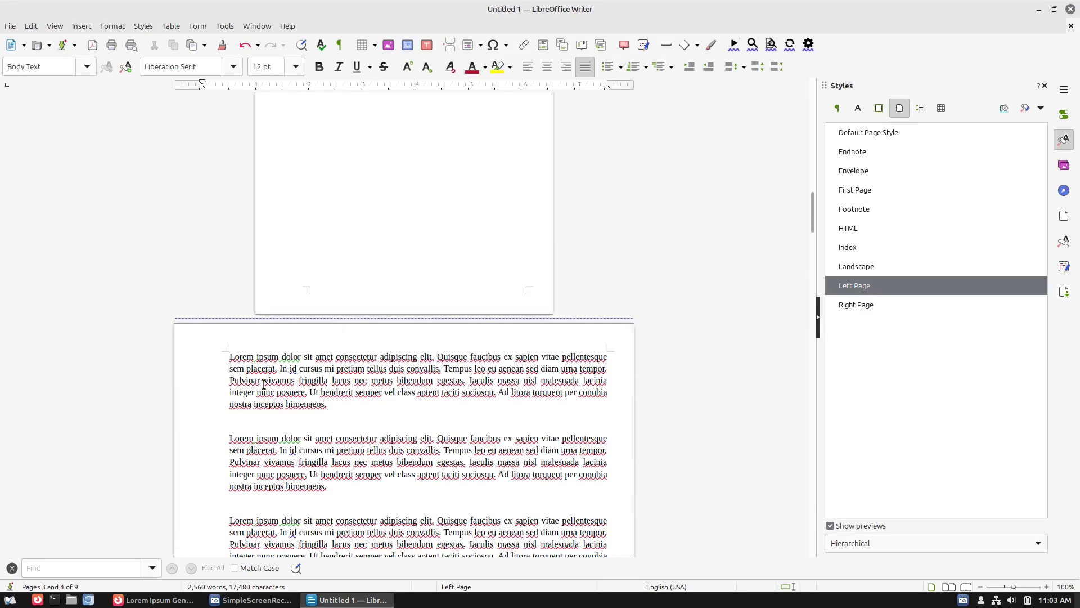
right_click(860, 286)
click(903, 305)
double_click(386, 226)
text(5.5)
key(Tab)
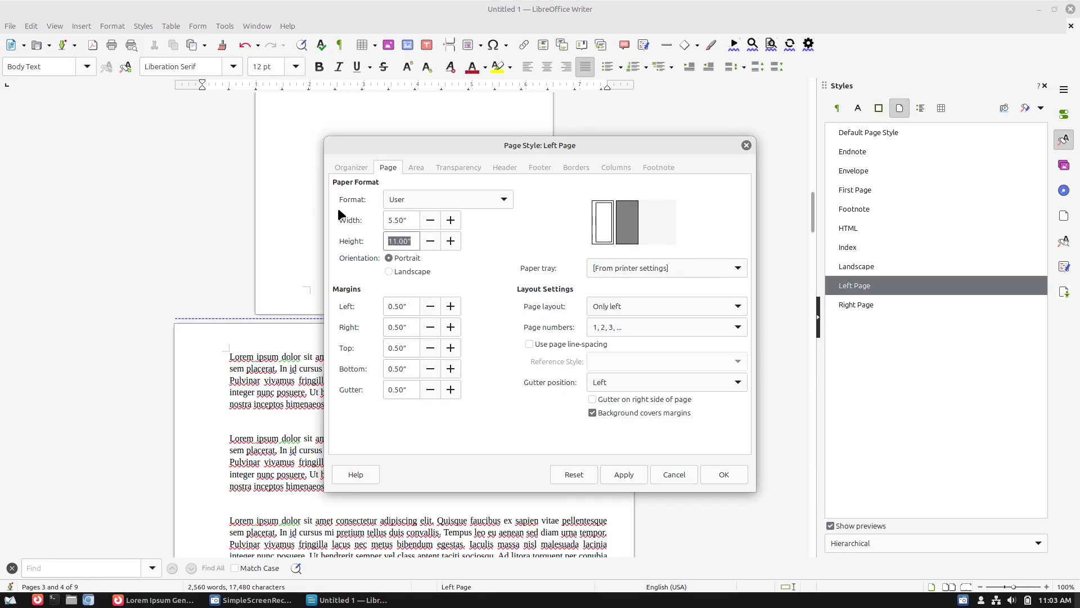
text(8.5)
key(Tab)
click(621, 475)
click(721, 474)
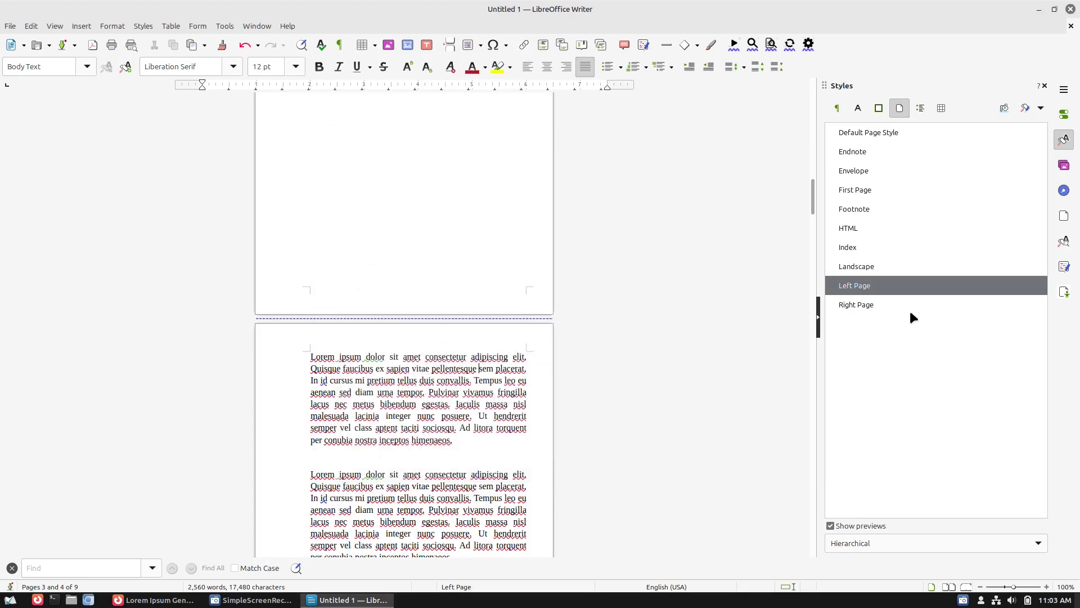
Step: Give the Right Page style a 5.5" width and 8.5" height, correcting a mistyped height
click(878, 305)
scroll(605, 376, down, 10)
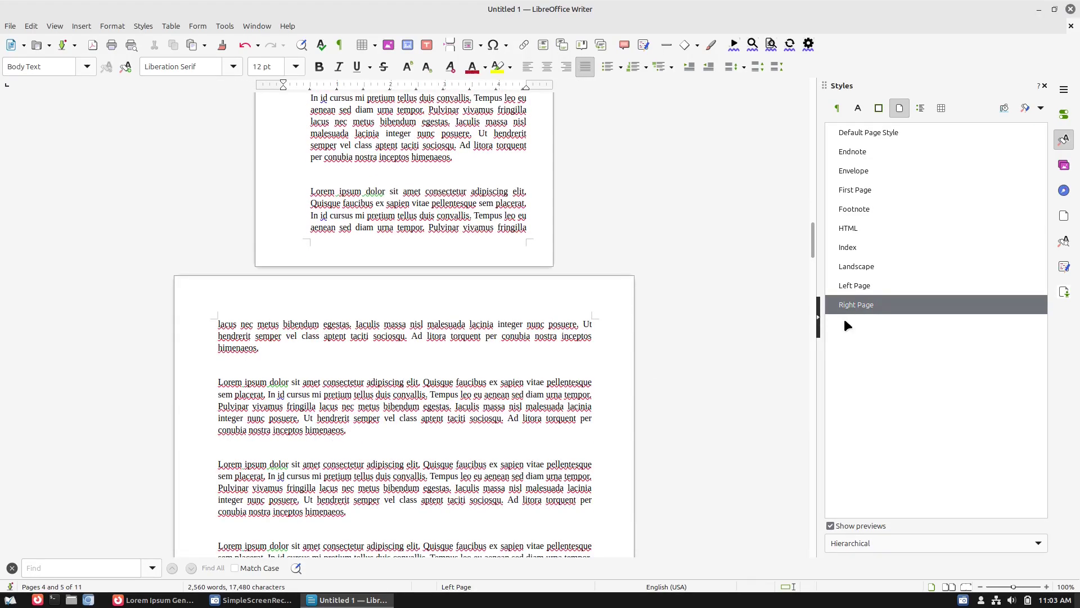
right_click(855, 308)
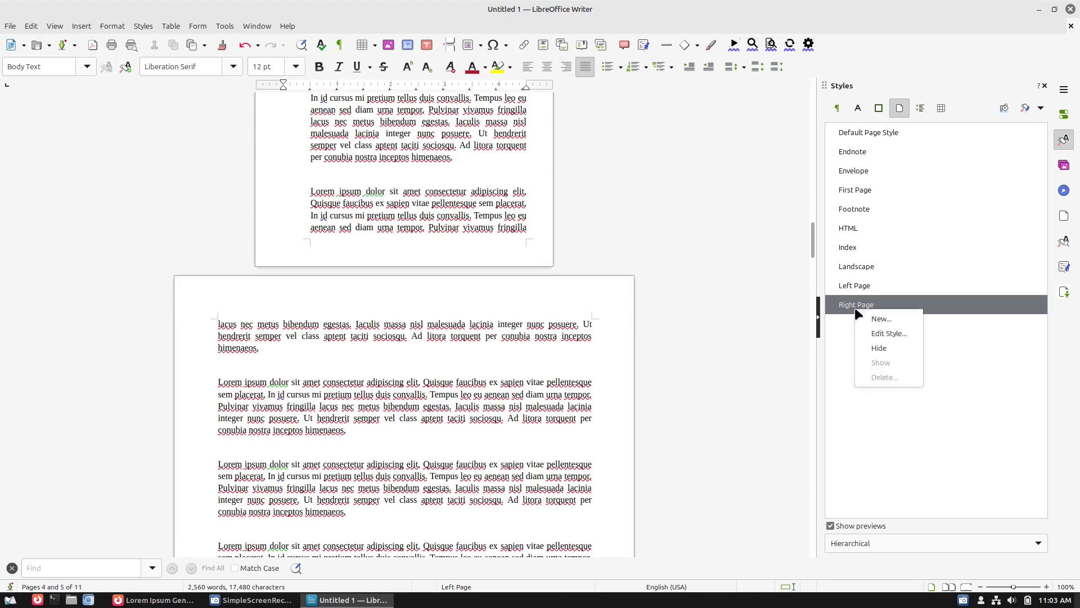
click(873, 335)
drag(409, 220, 357, 212)
text(5.5)
key(Tab)
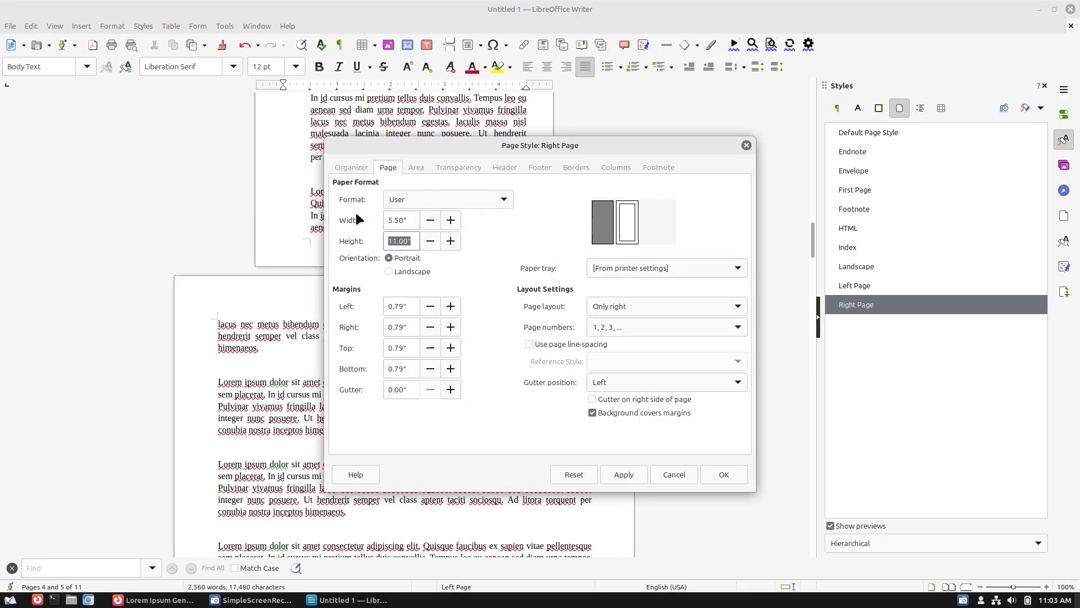
text(8.)
key(Tab)
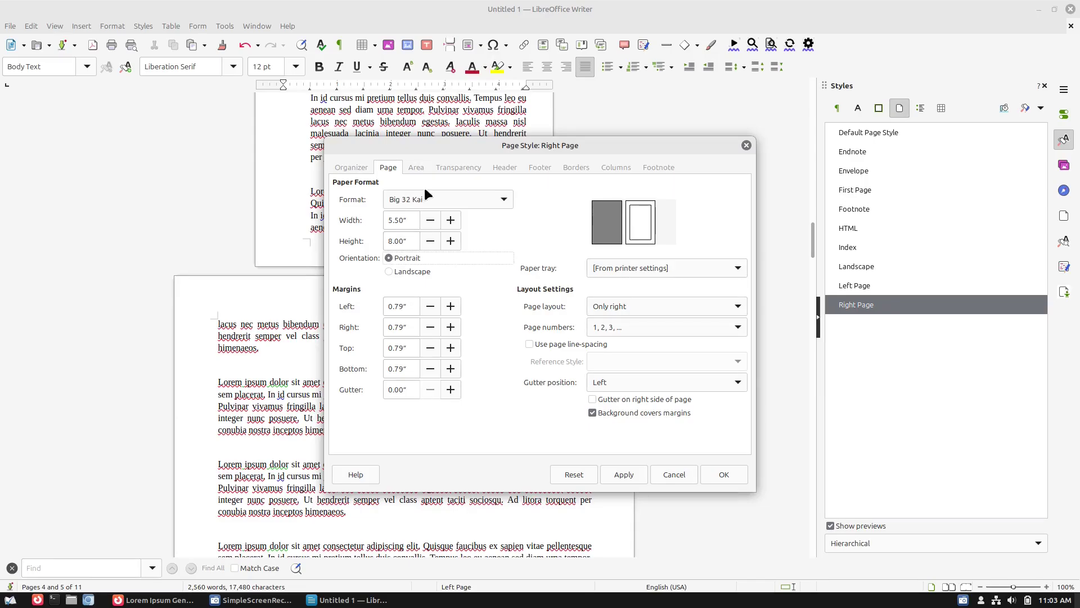
triple_click(410, 241)
text(8.5)
key(Tab)
key(Tab)
Step: Set the Right Page style's four margins and gutter to 0.5" and apply them
text(.5)
key(Tab)
text(.5)
key(Tab)
text(.5)
key(Tab)
text(.5)
key(Tab)
text(.5)
key(Tab)
click(623, 473)
Step: Confirm the Right Page changes and check which page styles pages 4 and 5 use
click(739, 479)
scroll(510, 345, up, 15)
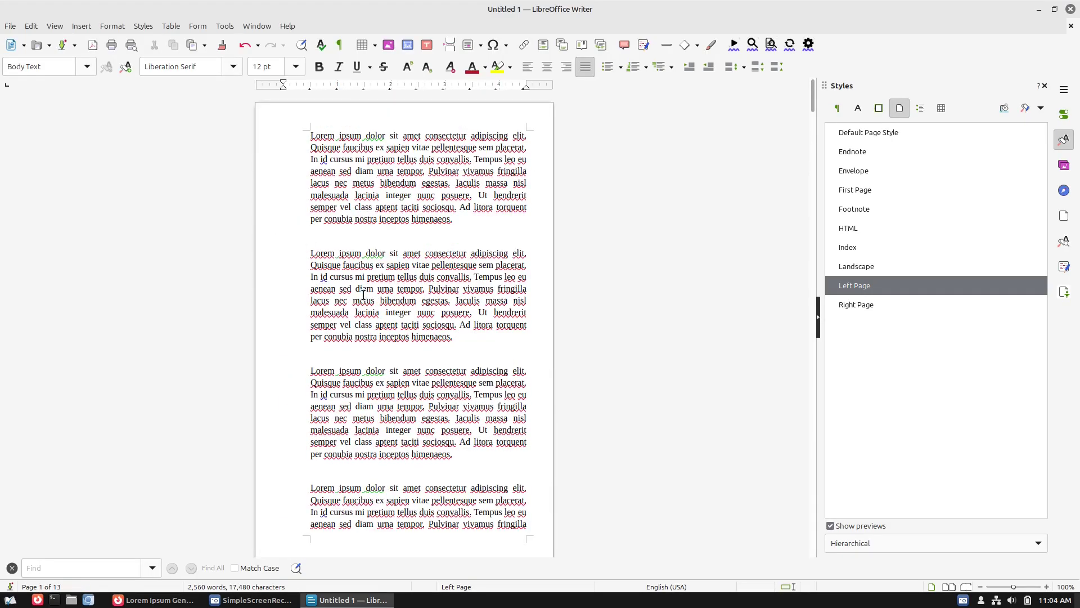
scroll(360, 247, down, 2)
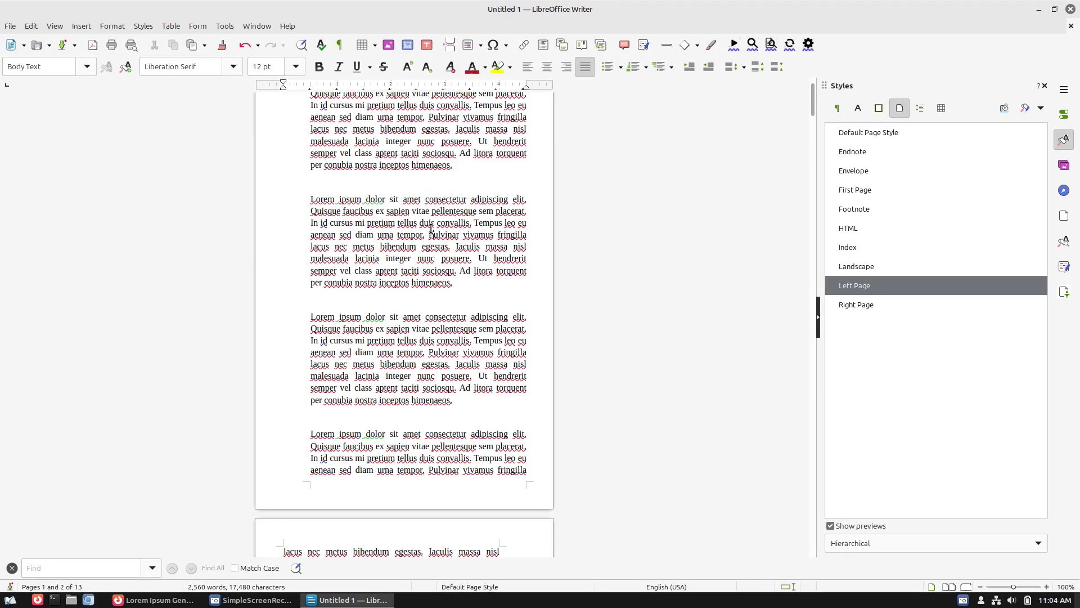
scroll(424, 254, down, 15)
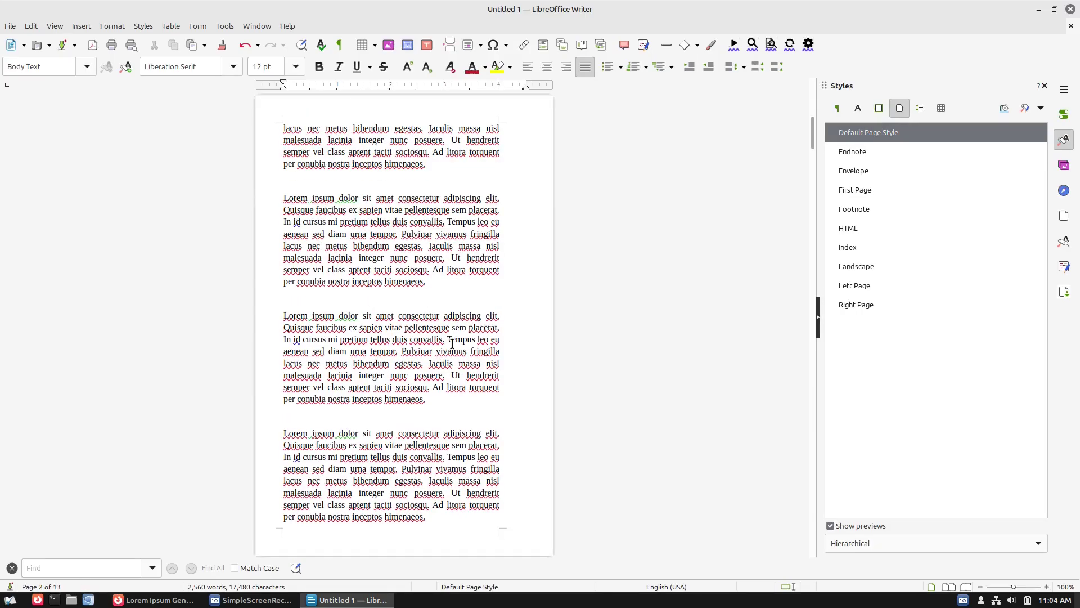
scroll(461, 372, down, 14)
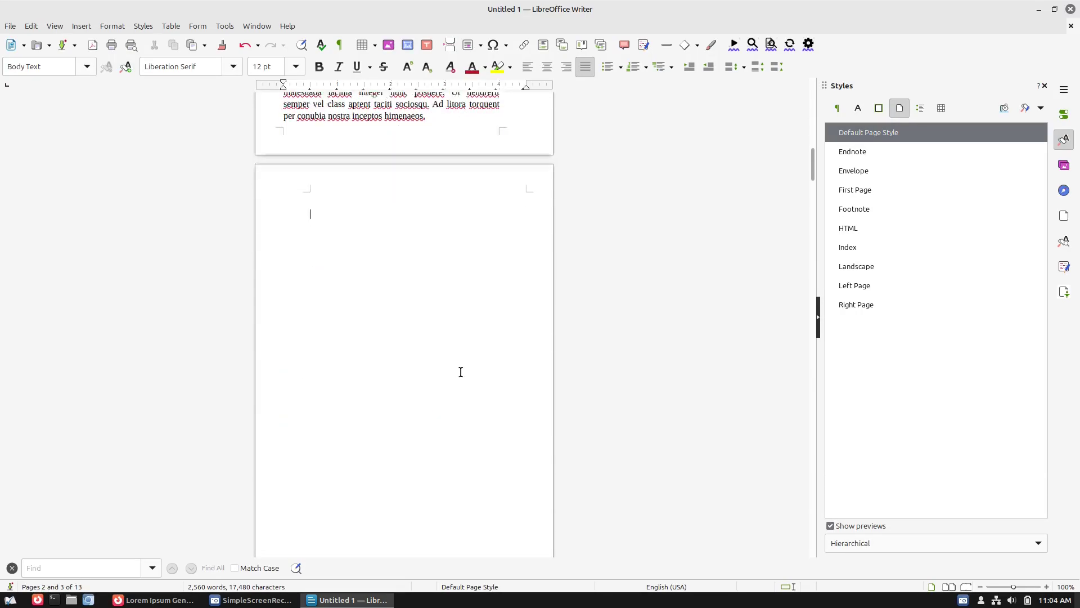
scroll(461, 371, down, 20)
click(415, 356)
scroll(307, 383, down, 20)
click(382, 415)
scroll(555, 397, down, 2)
Step: Move the Right Page style's gutter to the right side of the page
right_click(858, 305)
click(886, 323)
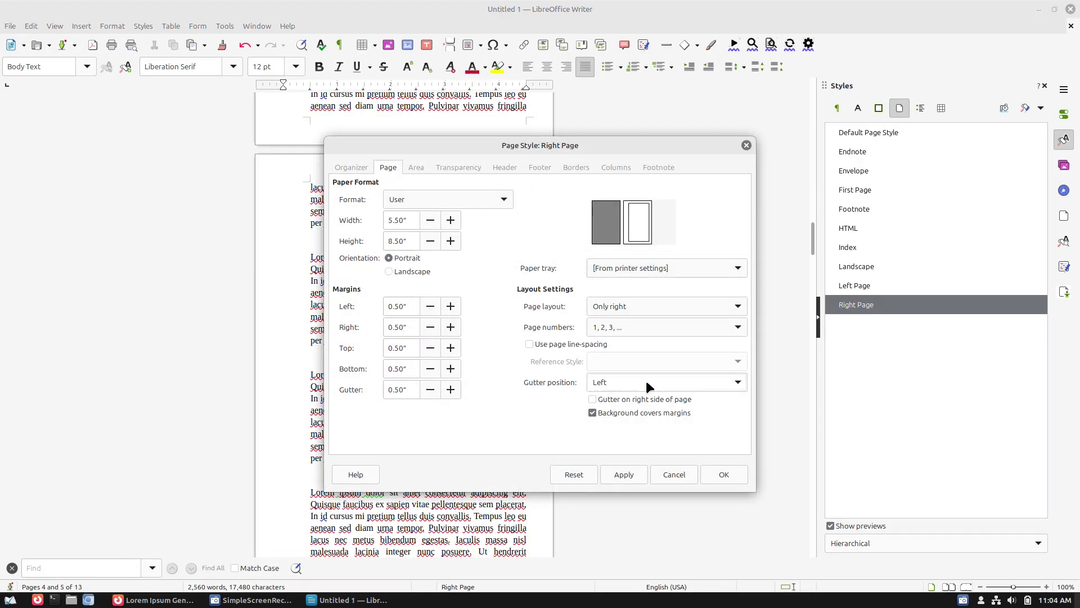
click(648, 400)
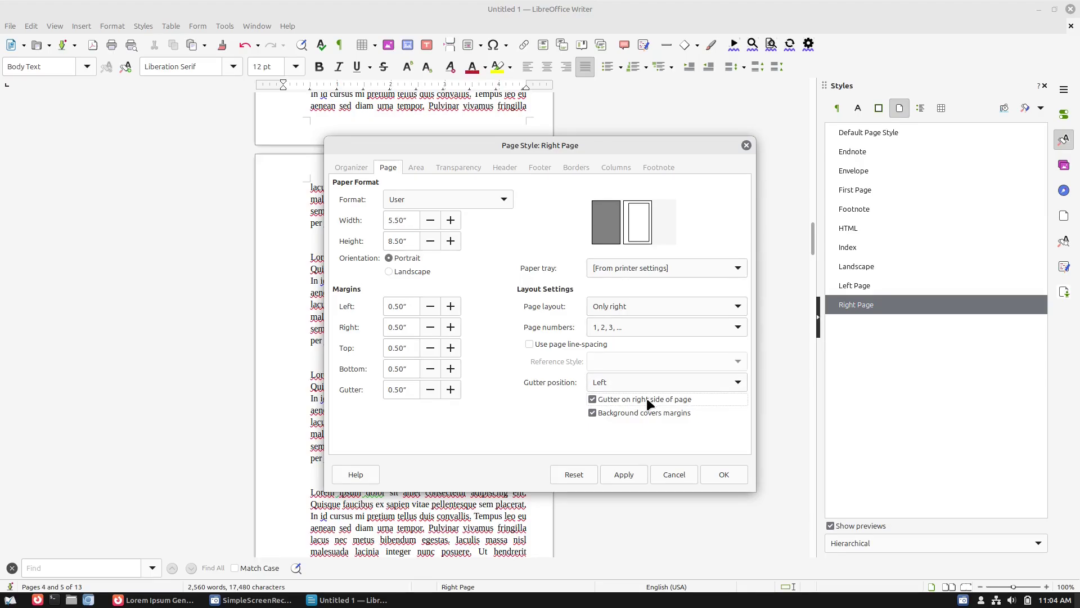
click(635, 472)
click(726, 474)
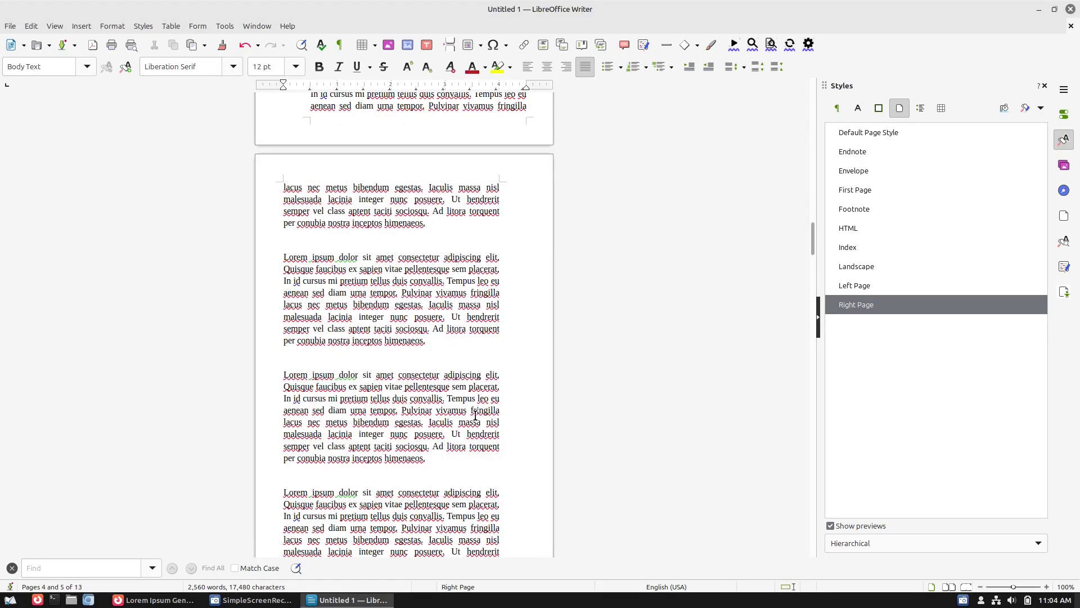
Step: Check which page style page 4 uses
scroll(475, 415, up, 20)
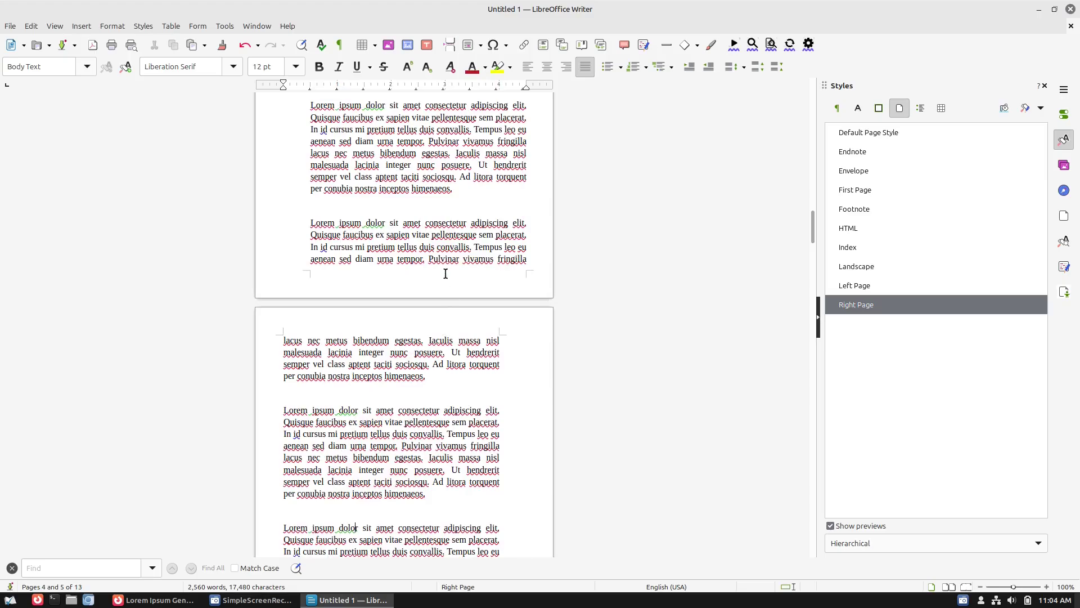
scroll(434, 219, down, 18)
click(348, 322)
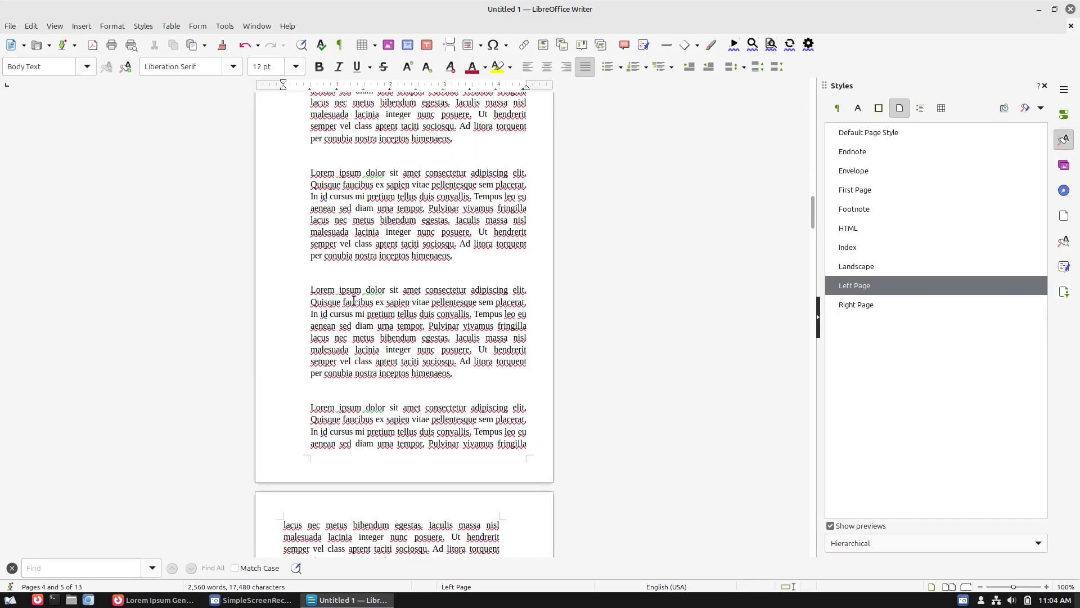
scroll(357, 304, up, 8)
scroll(502, 306, down, 3)
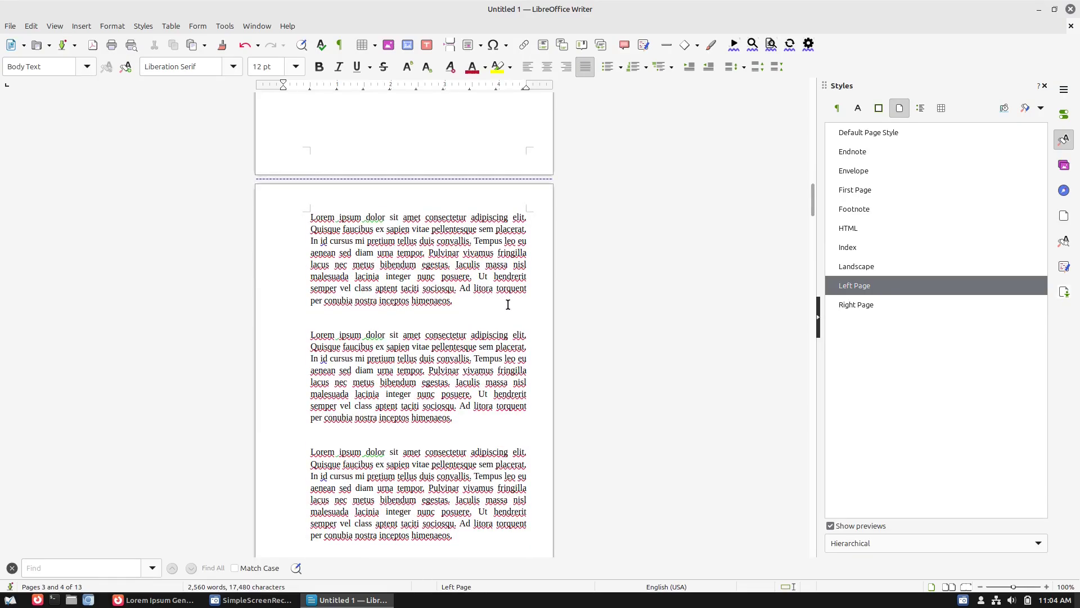
scroll(507, 299, up, 8)
scroll(506, 293, down, 20)
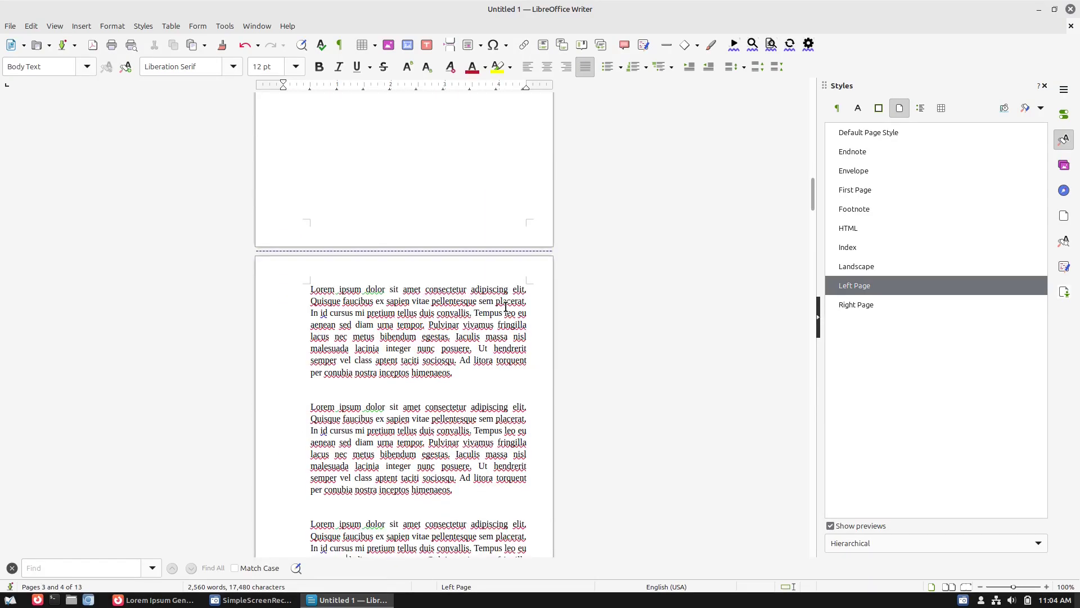
Step: Put the Left Page style's 0.50" gutter on the right side of the page
right_click(867, 284)
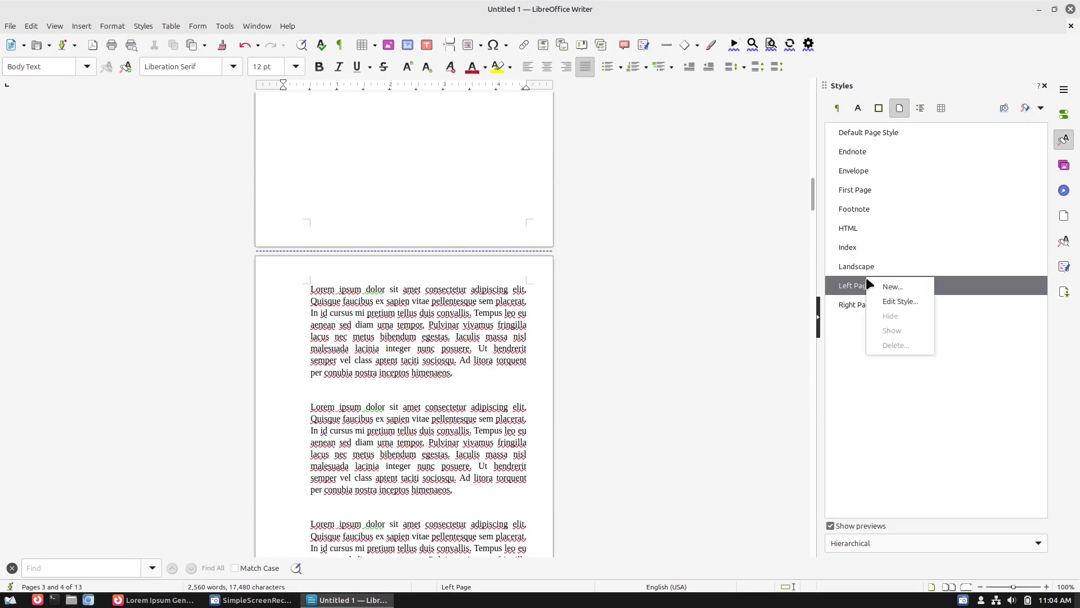
click(906, 301)
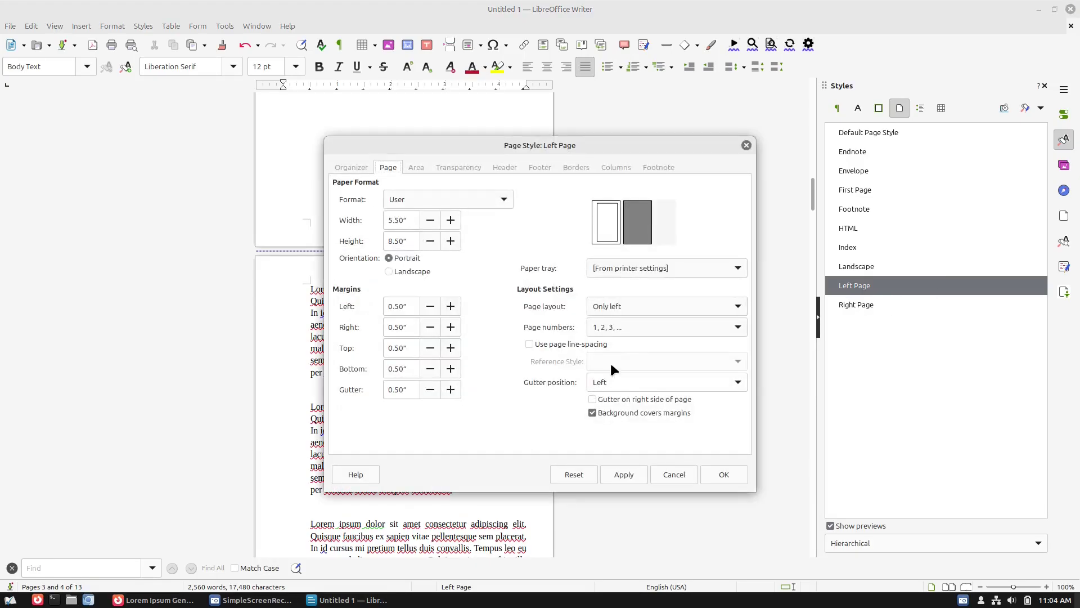
click(620, 398)
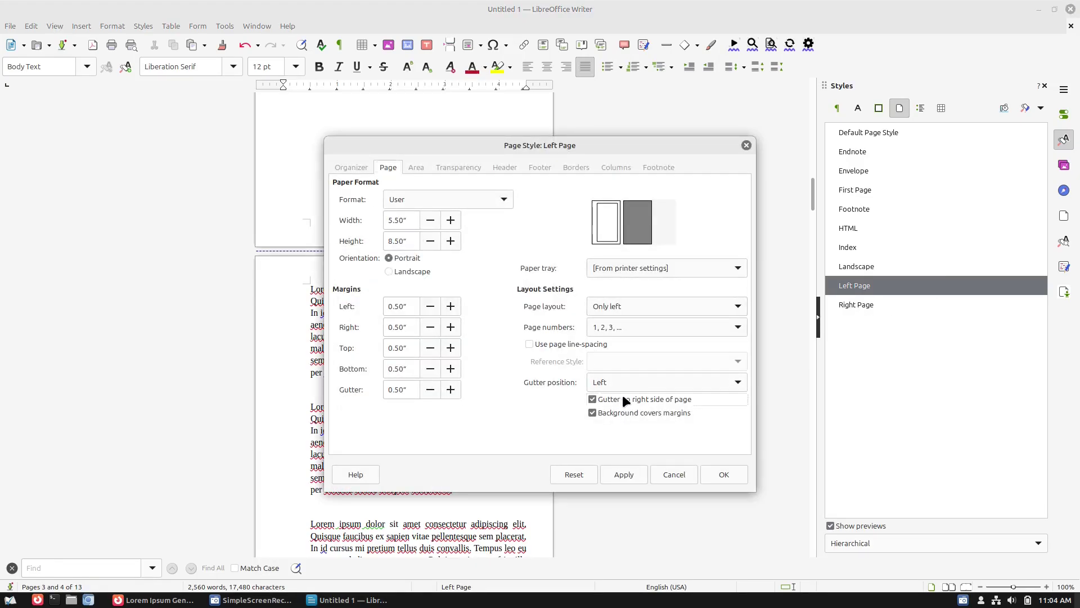
click(639, 468)
click(723, 472)
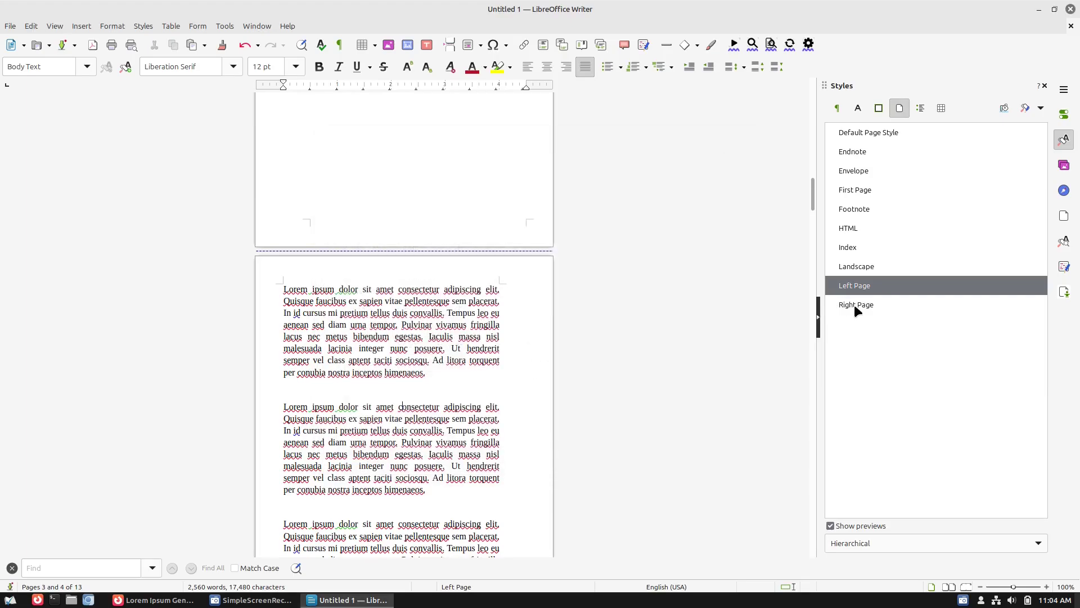
Step: Review the Right Page style's settings and close them unchanged
right_click(855, 305)
click(876, 331)
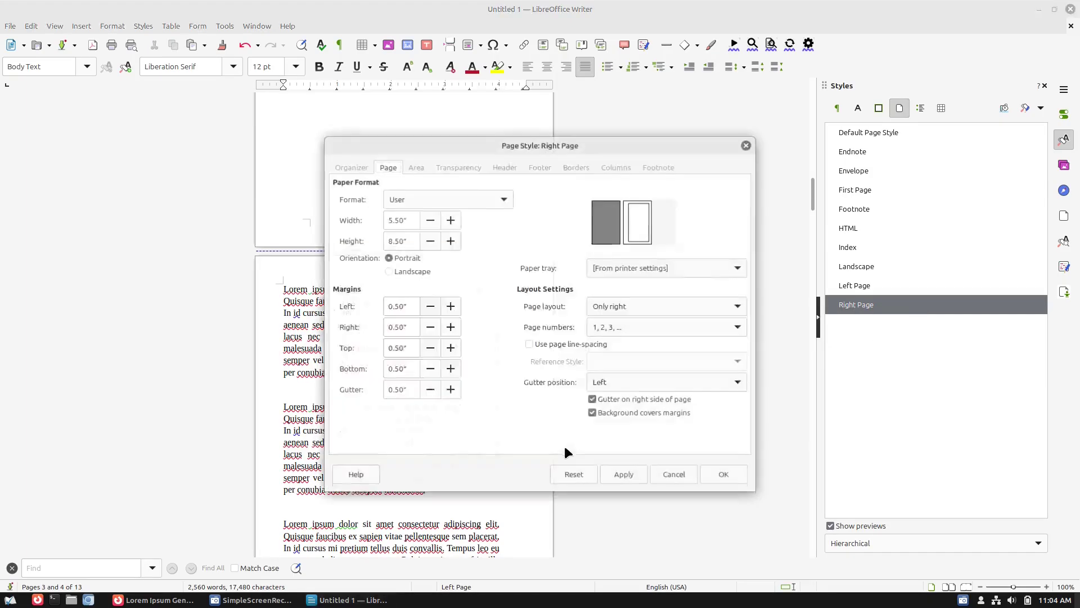
click(729, 475)
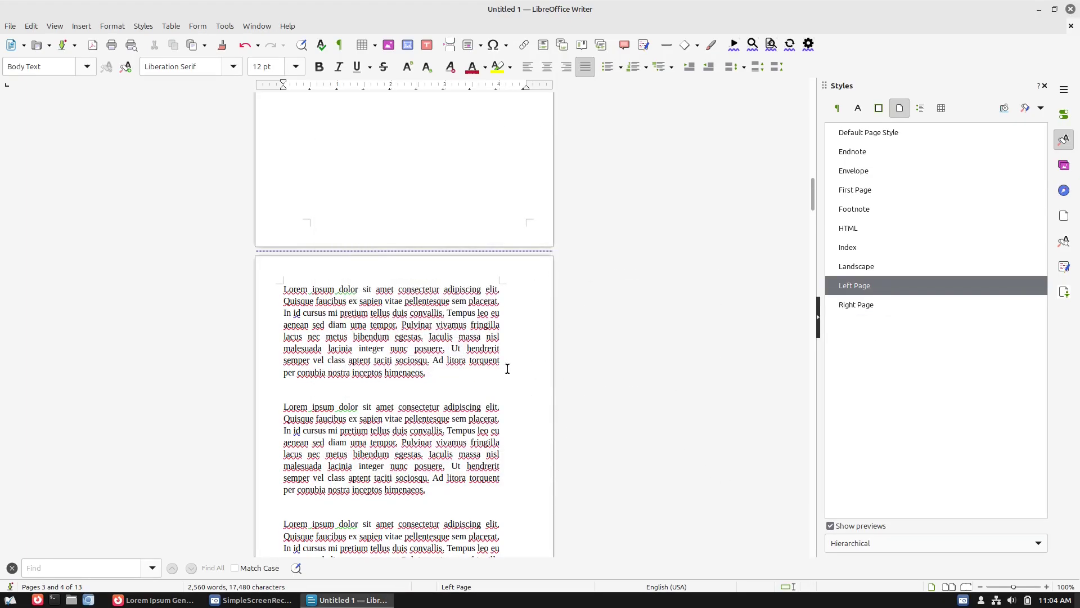
Step: Add an empty footer to the Left Page style at the bottom of page 4
scroll(455, 337, up, 10)
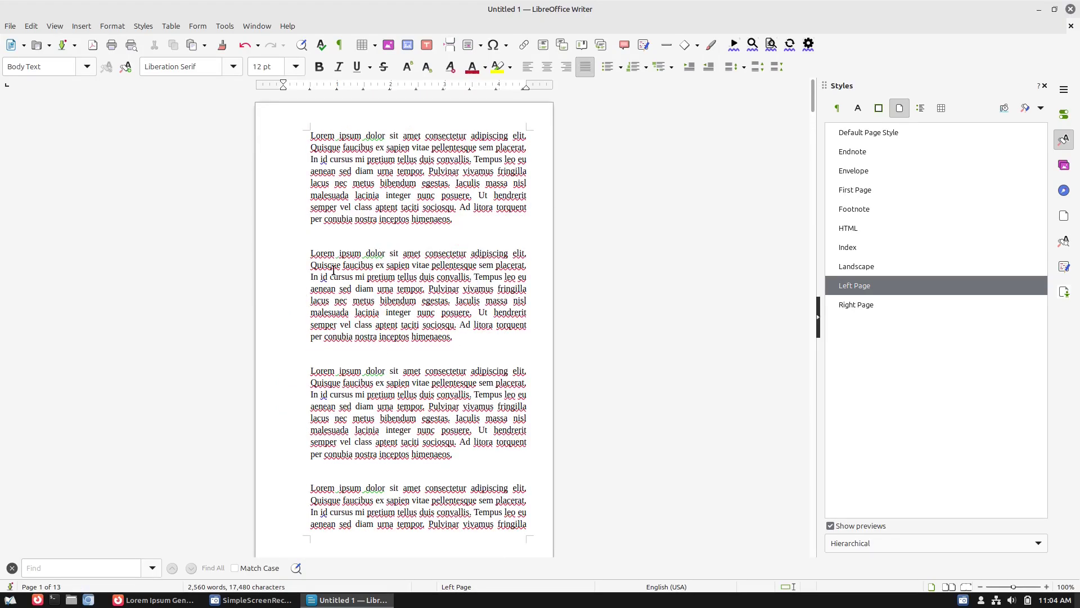
scroll(272, 358, down, 8)
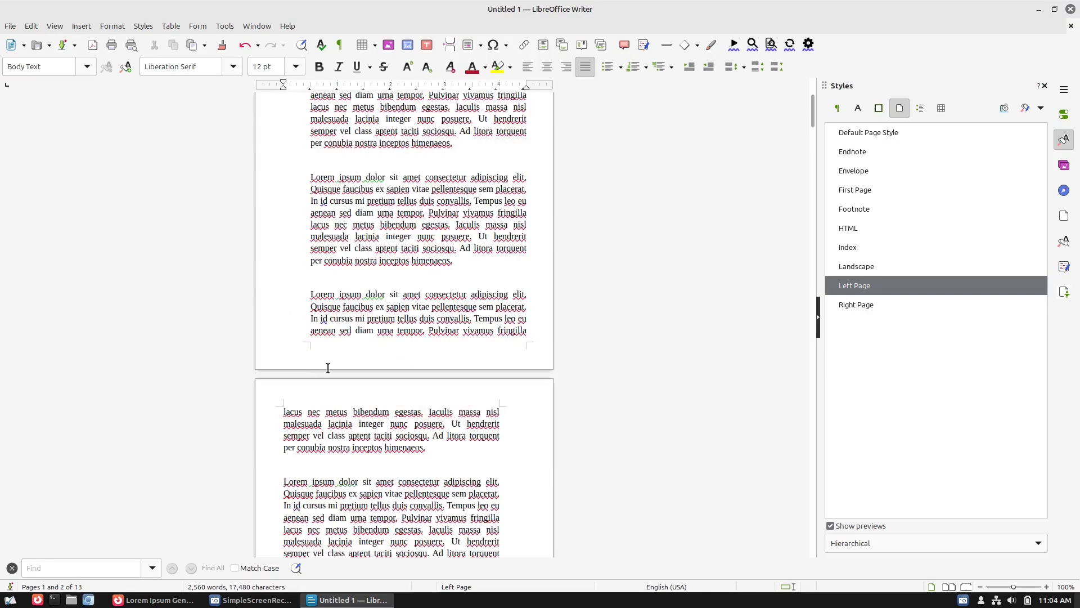
scroll(519, 389, down, 15)
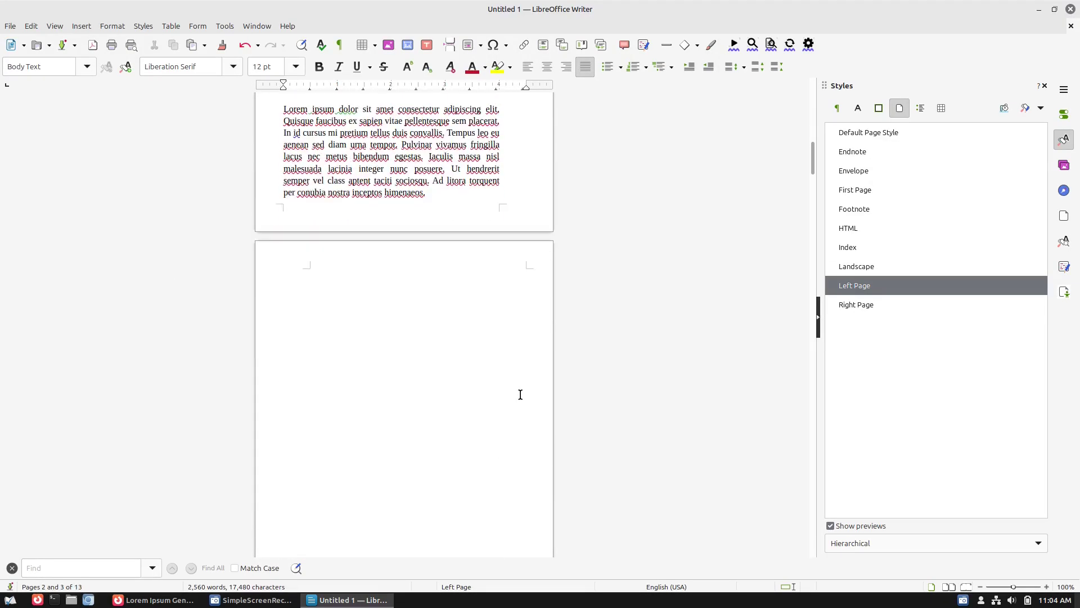
scroll(266, 395, down, 12)
scroll(510, 391, down, 13)
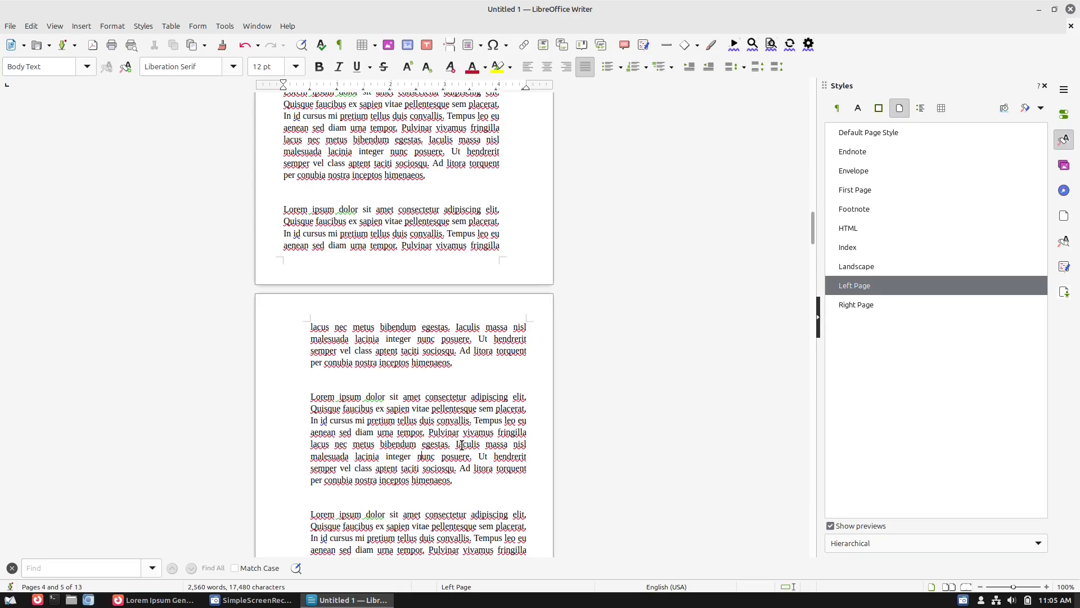
scroll(463, 436, down, 14)
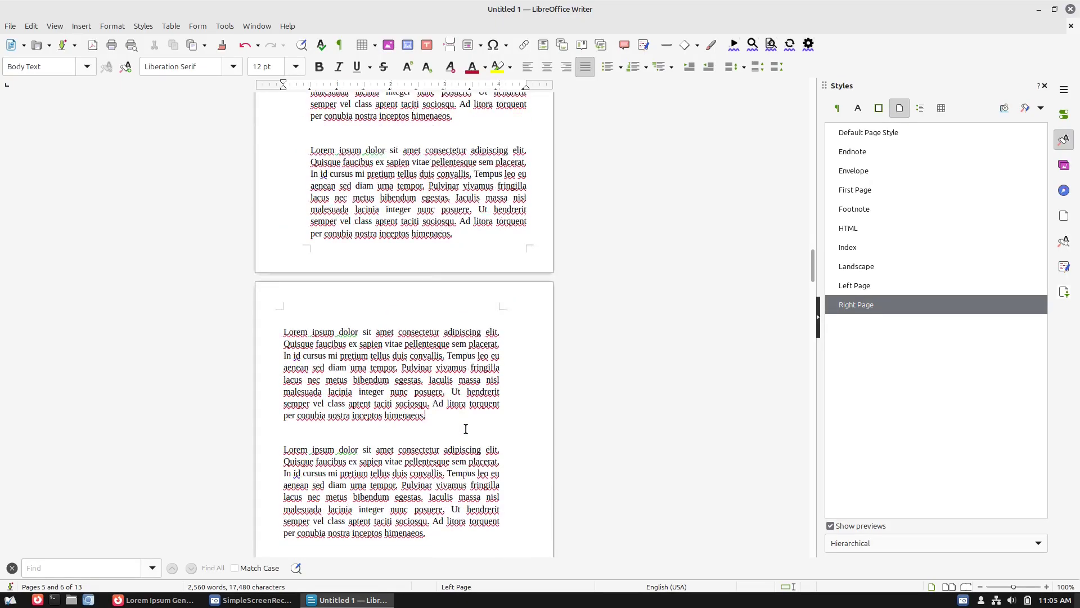
scroll(465, 428, down, 12)
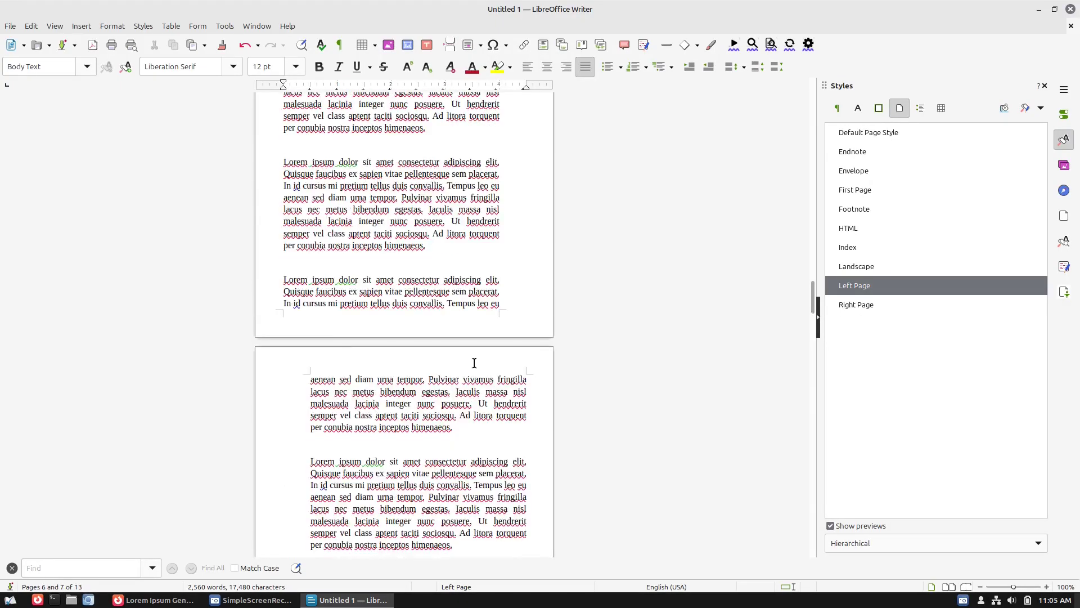
scroll(481, 319, up, 16)
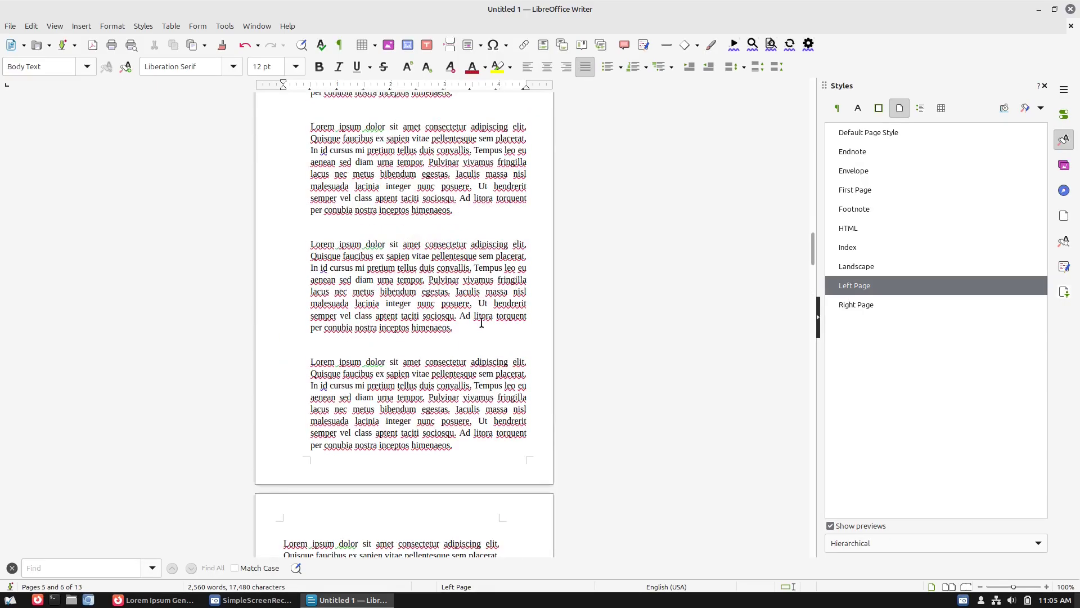
scroll(478, 315, down, 2)
scroll(471, 331, up, 16)
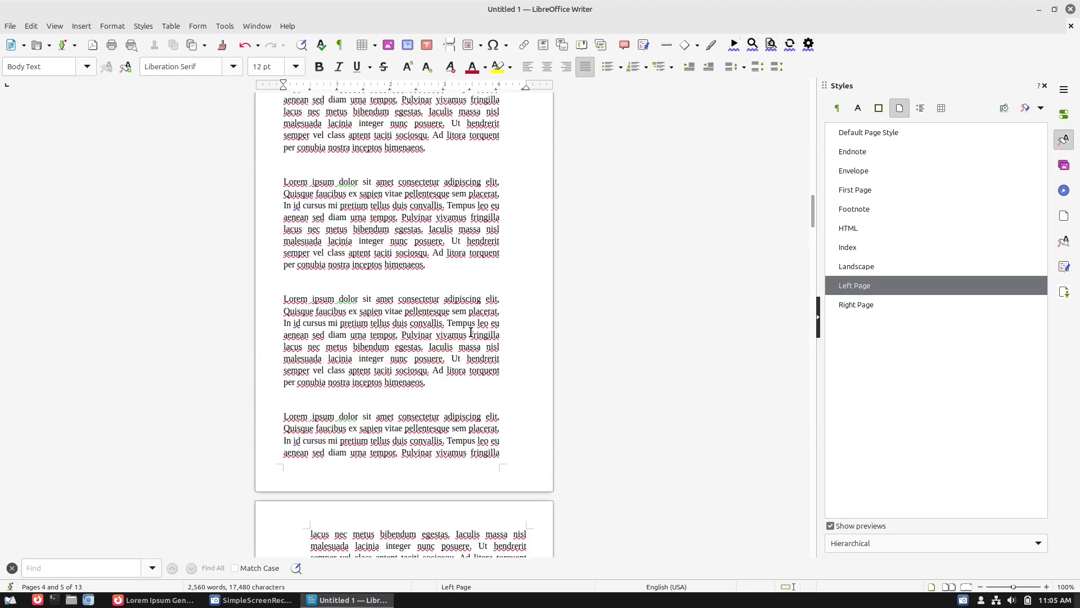
scroll(471, 347, down, 1)
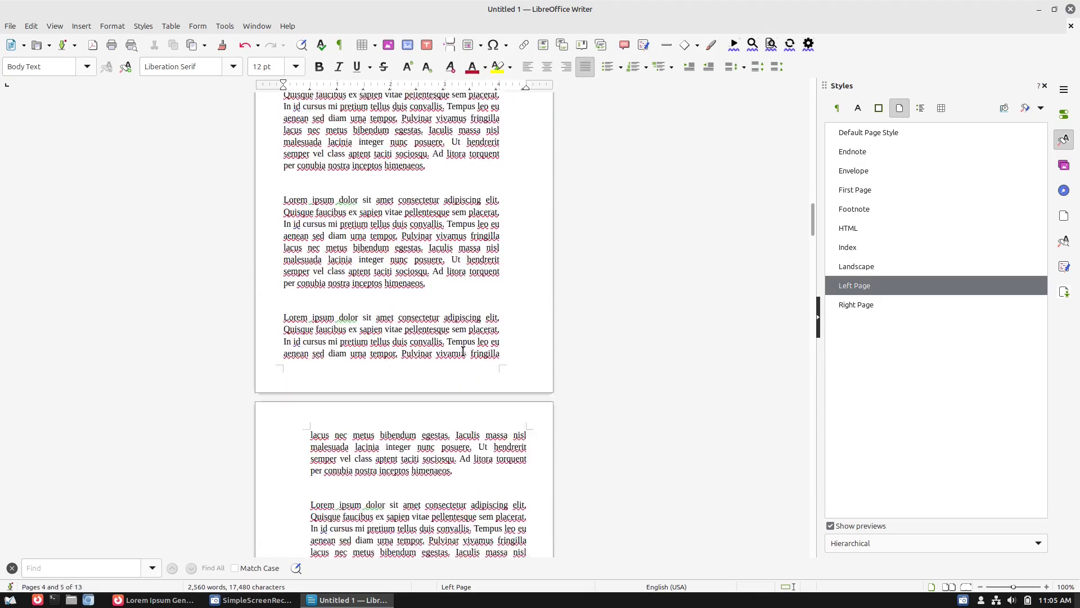
right_click(331, 371)
key(Escape)
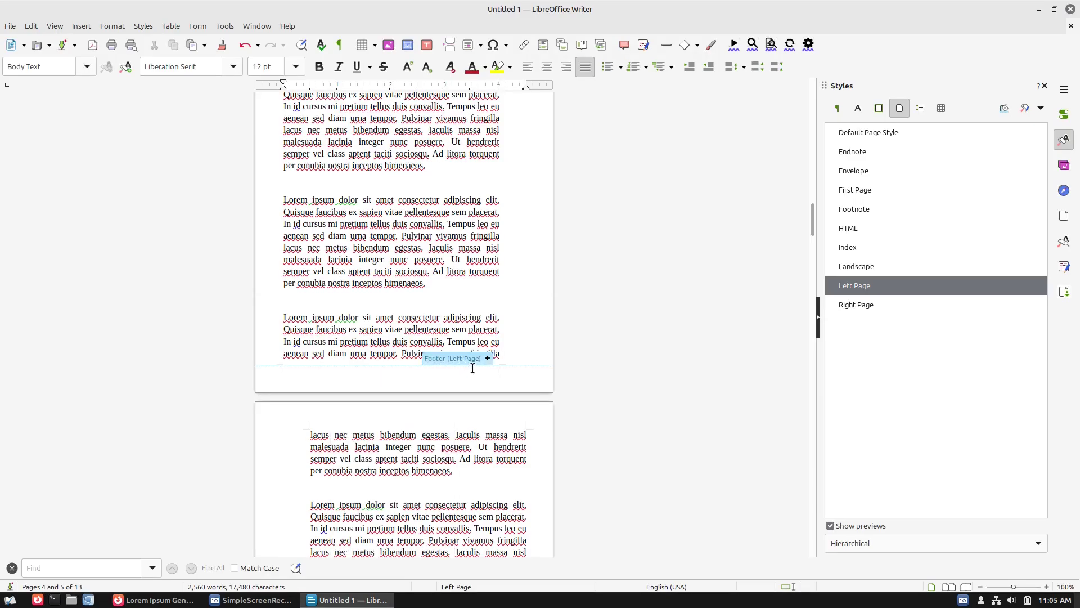
click(490, 360)
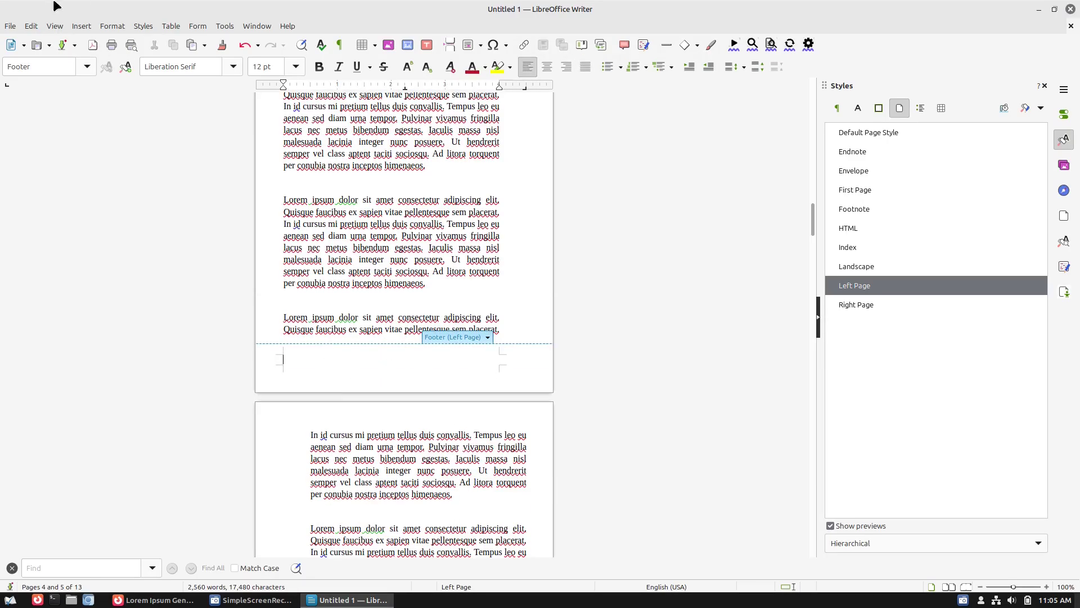
click(81, 26)
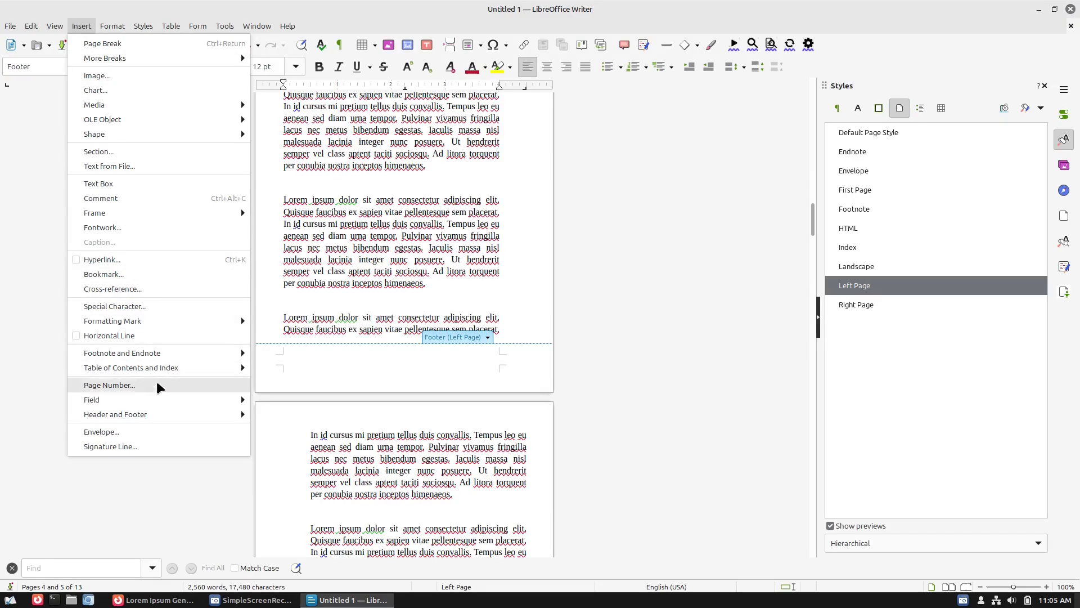
Step: Insert a left-aligned page number into the Left Page footer
click(141, 387)
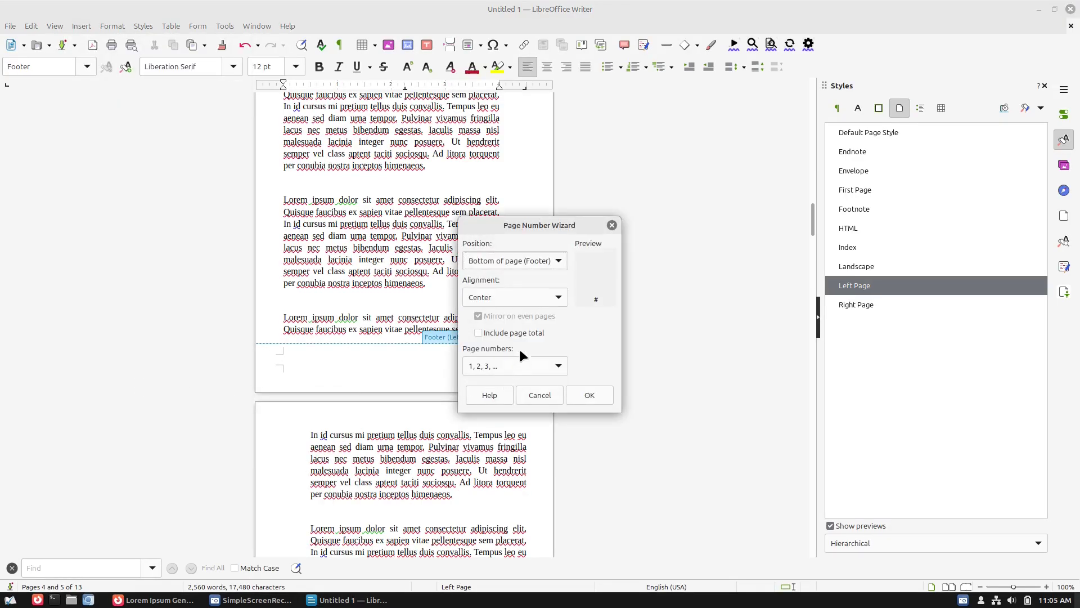
click(545, 300)
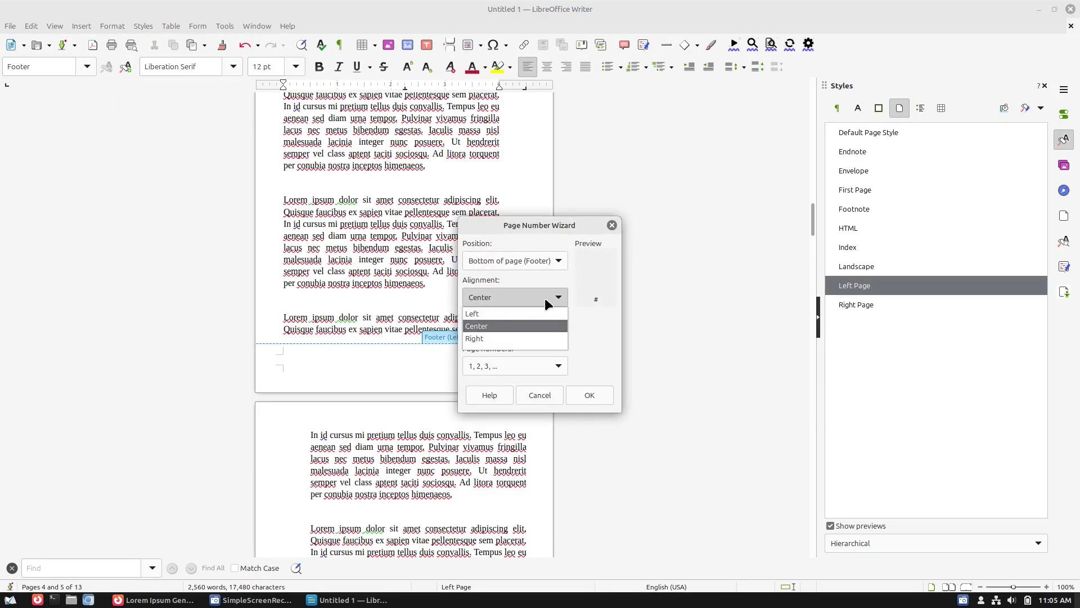
click(508, 315)
click(589, 394)
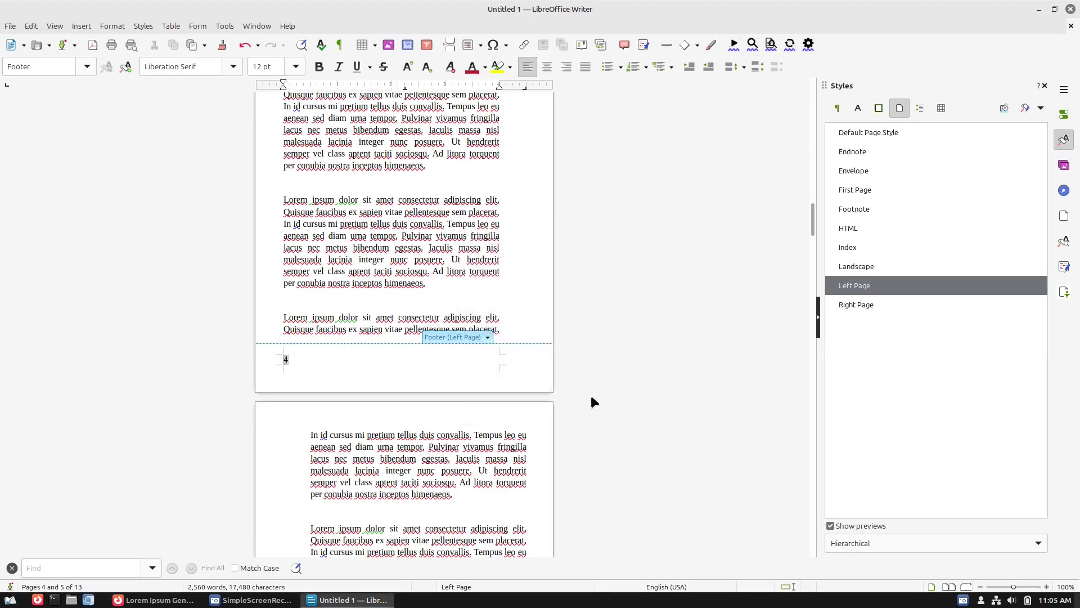
Step: Add a Right Page footer on page 5 with a right-aligned page number
scroll(513, 406, down, 10)
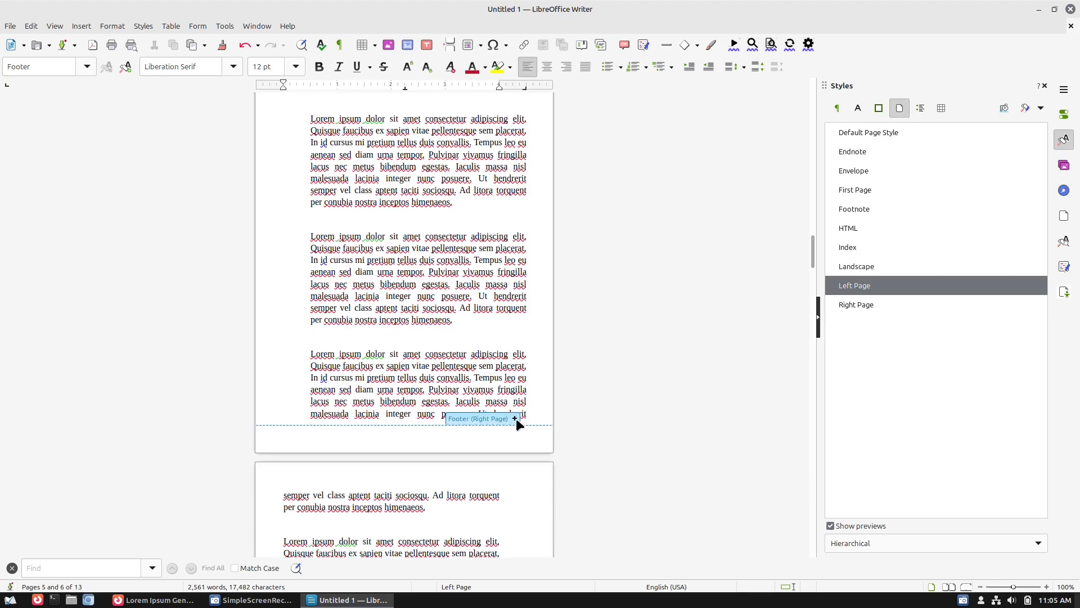
click(516, 419)
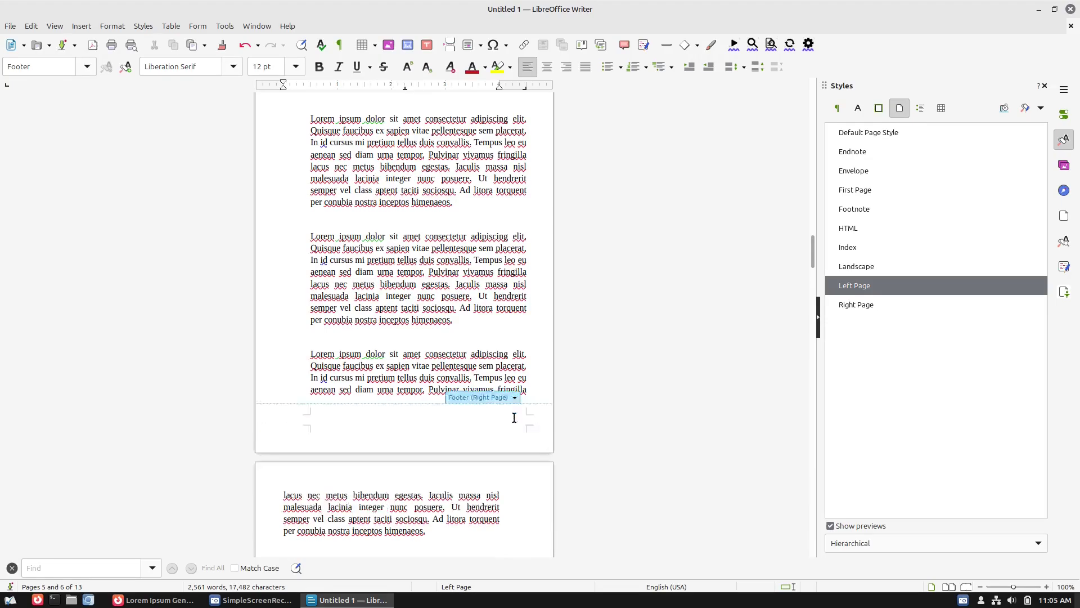
click(81, 26)
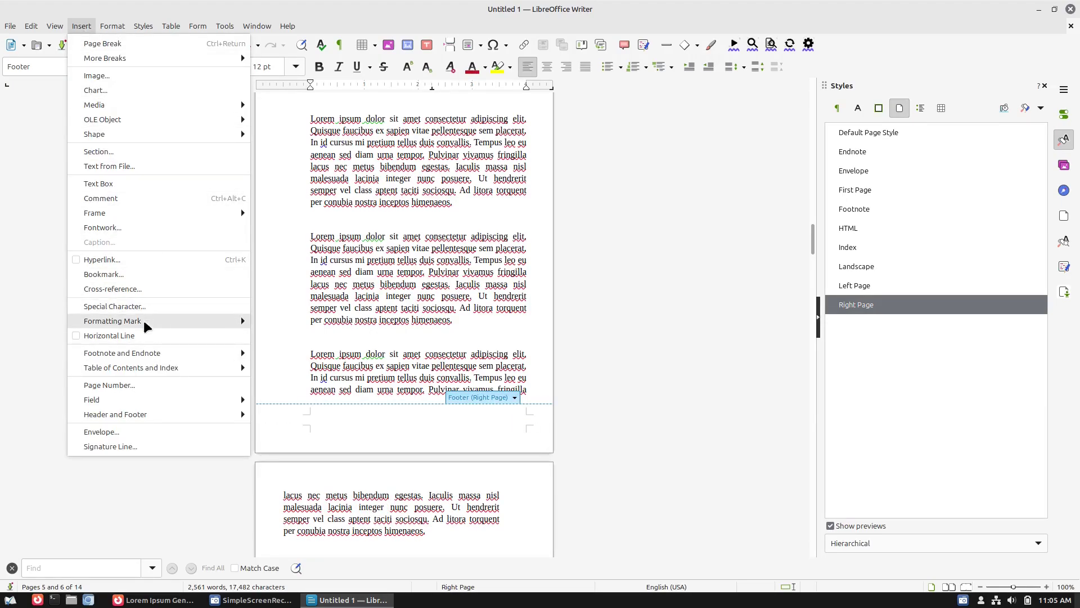
click(148, 385)
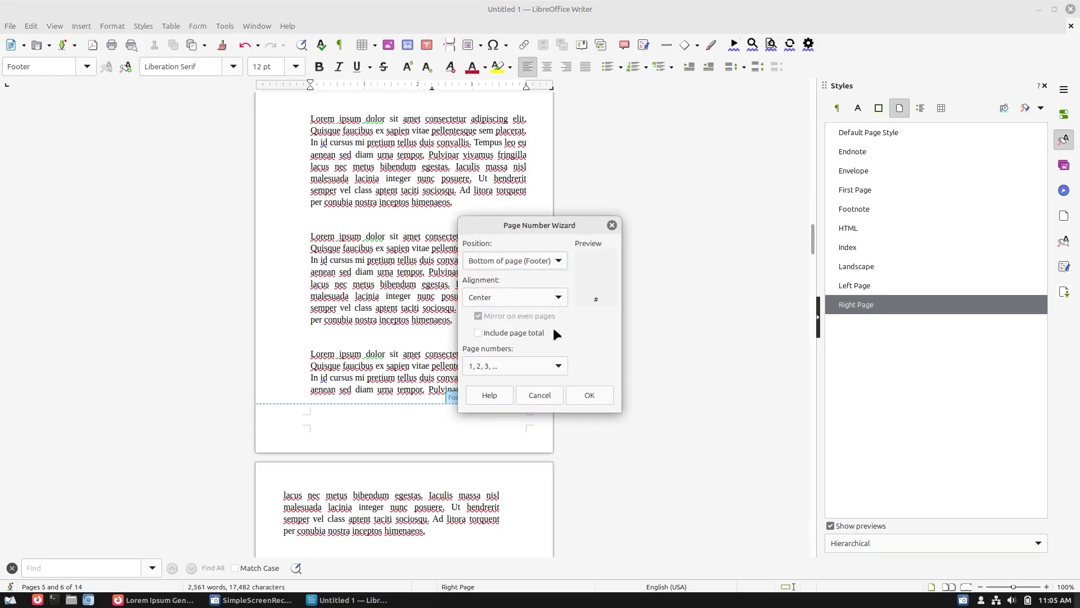
click(512, 303)
click(514, 336)
click(591, 395)
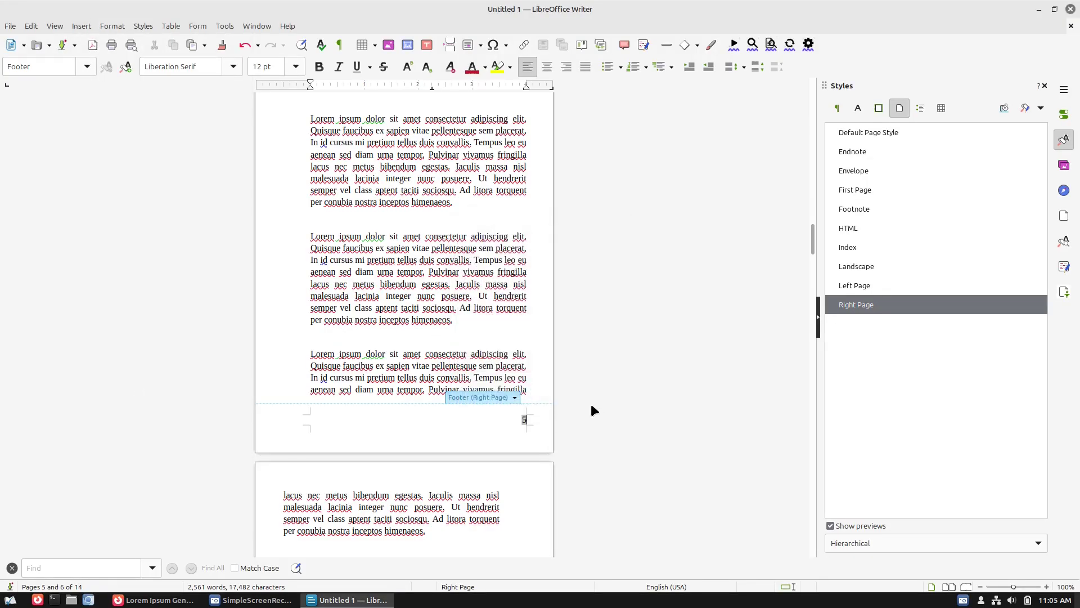
scroll(508, 417, down, 20)
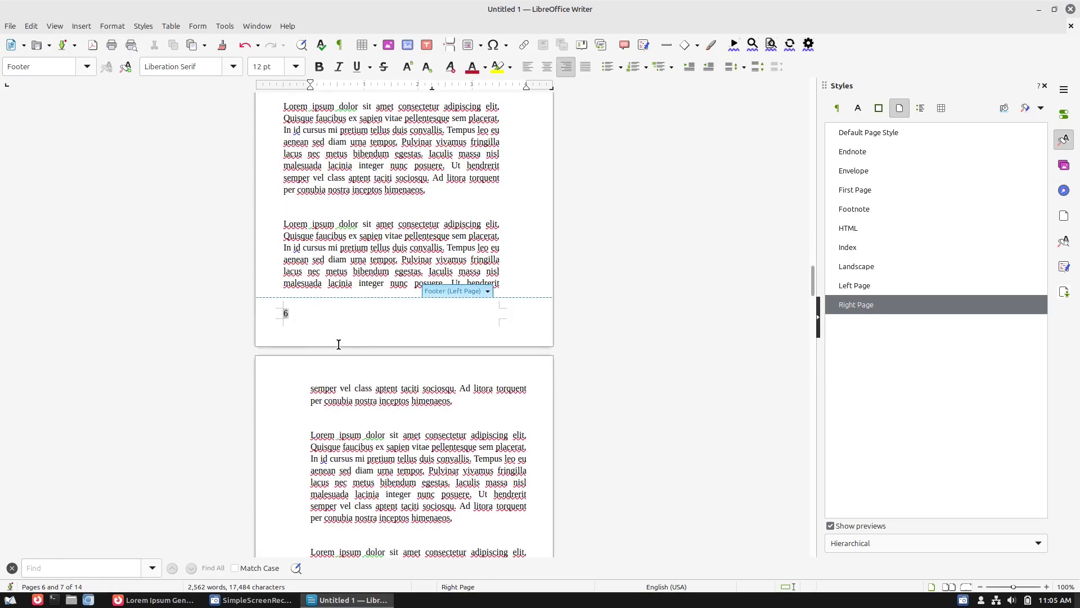
Step: Scroll to the page break between pages 3 and 4 to check its page style
scroll(346, 346, down, 3)
scroll(355, 349, down, 20)
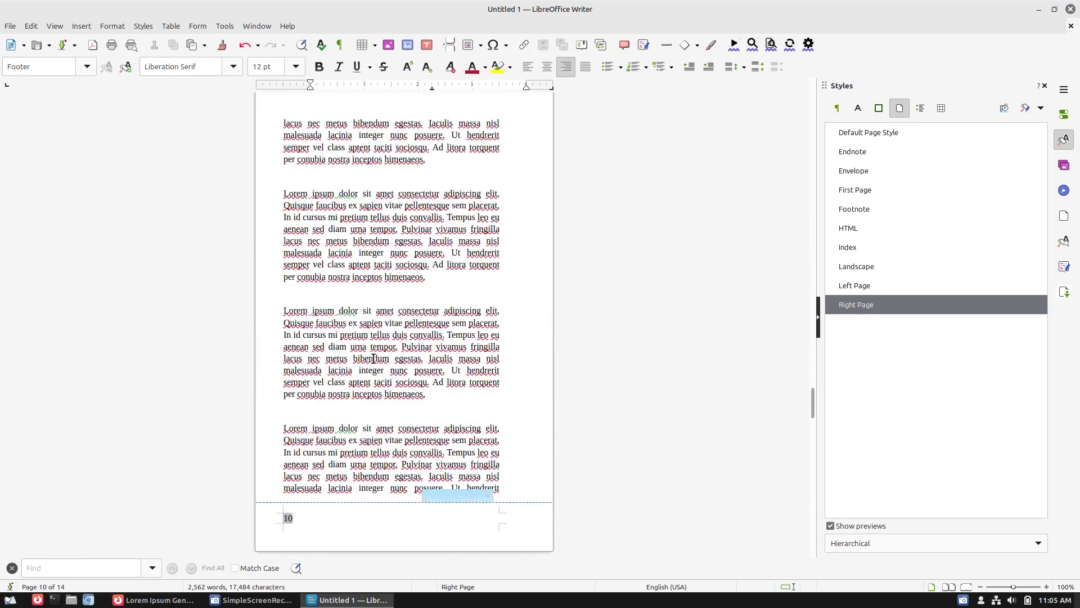
scroll(374, 358, up, 20)
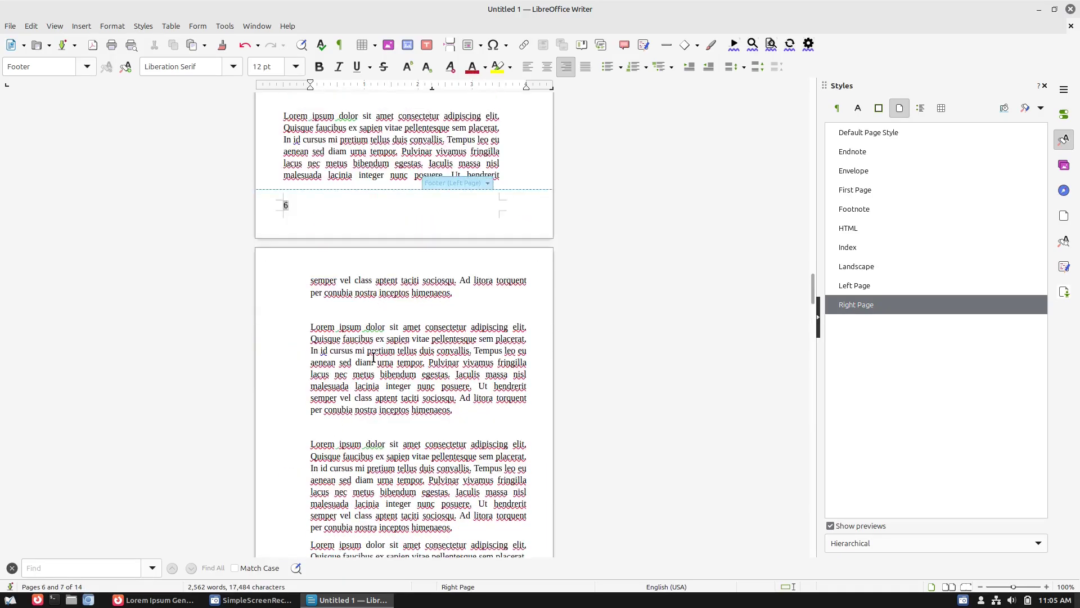
scroll(373, 357, up, 20)
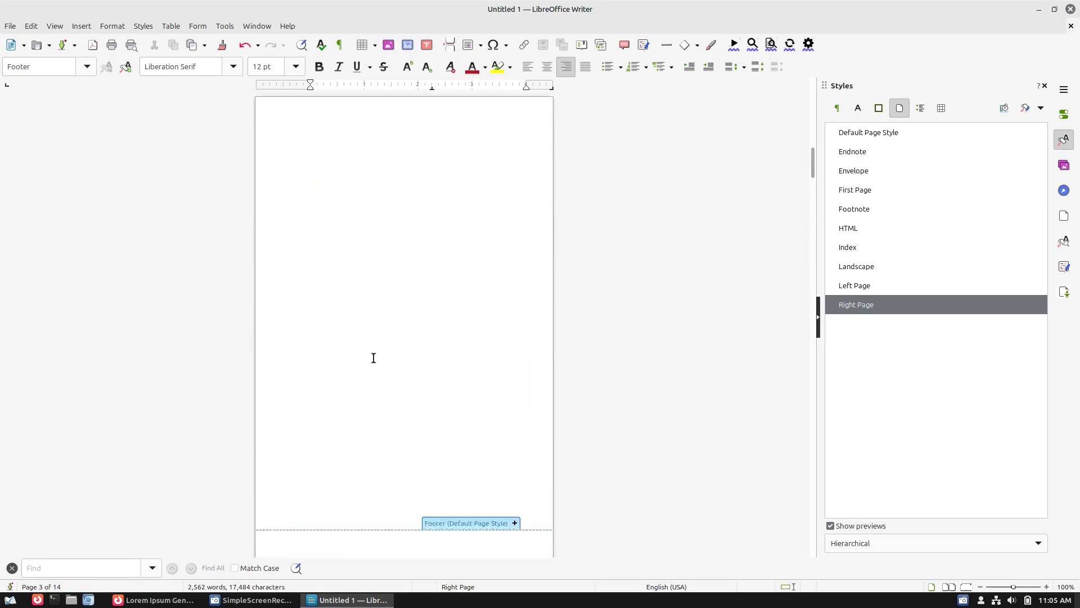
scroll(374, 359, down, 10)
scroll(374, 359, up, 2)
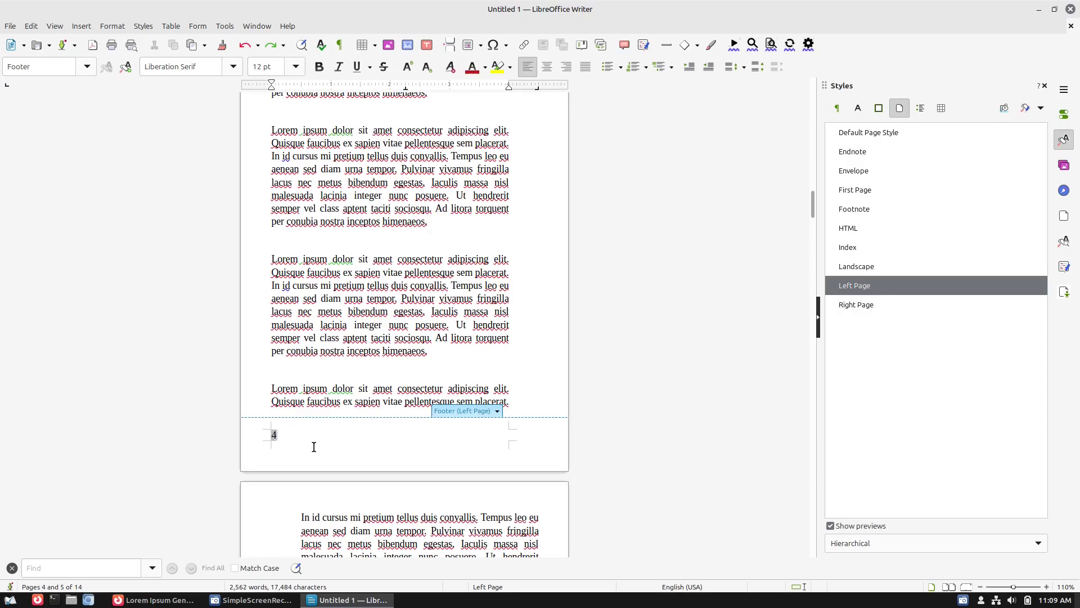
scroll(548, 526, down, 12)
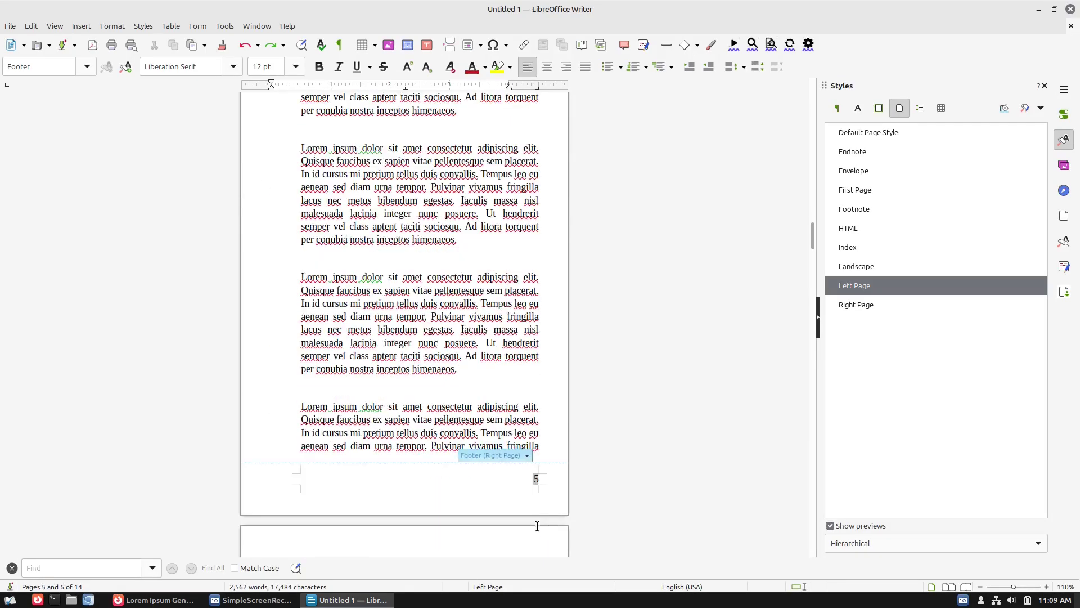
scroll(545, 477, up, 15)
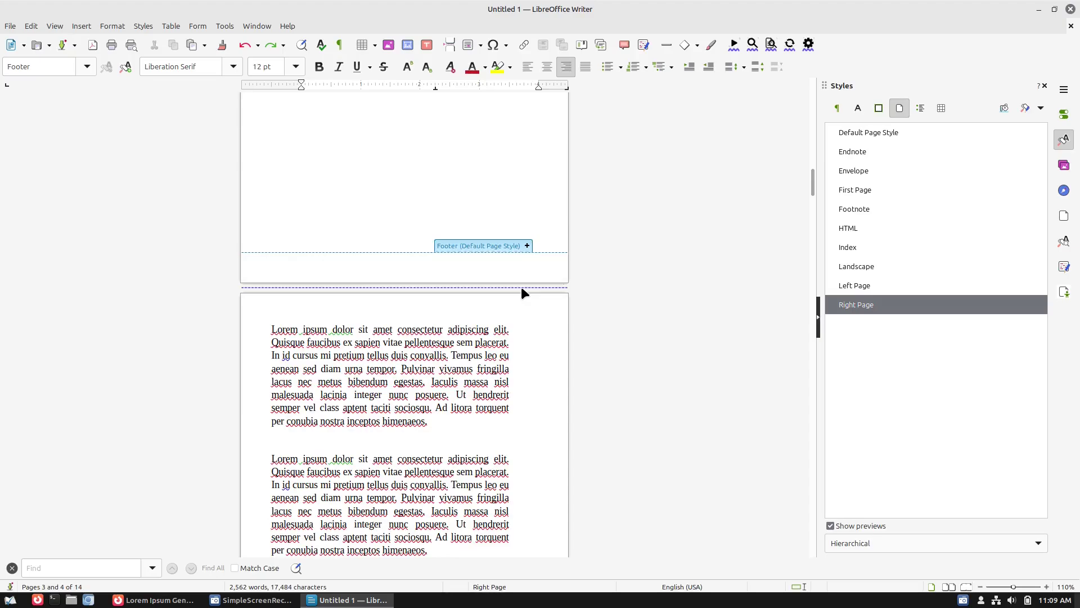
Step: Inspect the page break before page 4 and close its settings unchanged
click(521, 286)
click(547, 296)
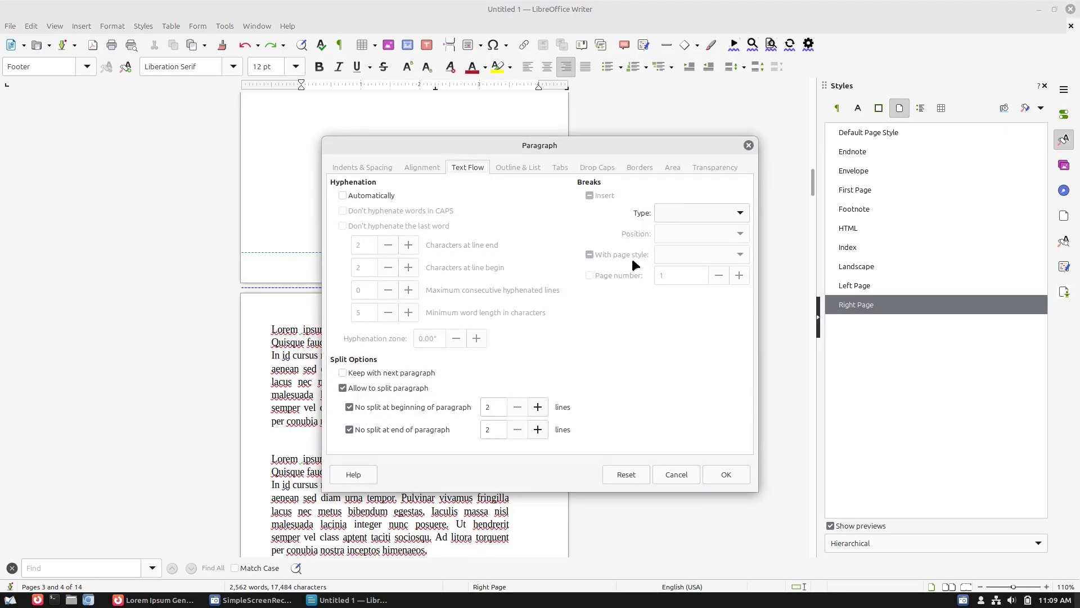
click(748, 145)
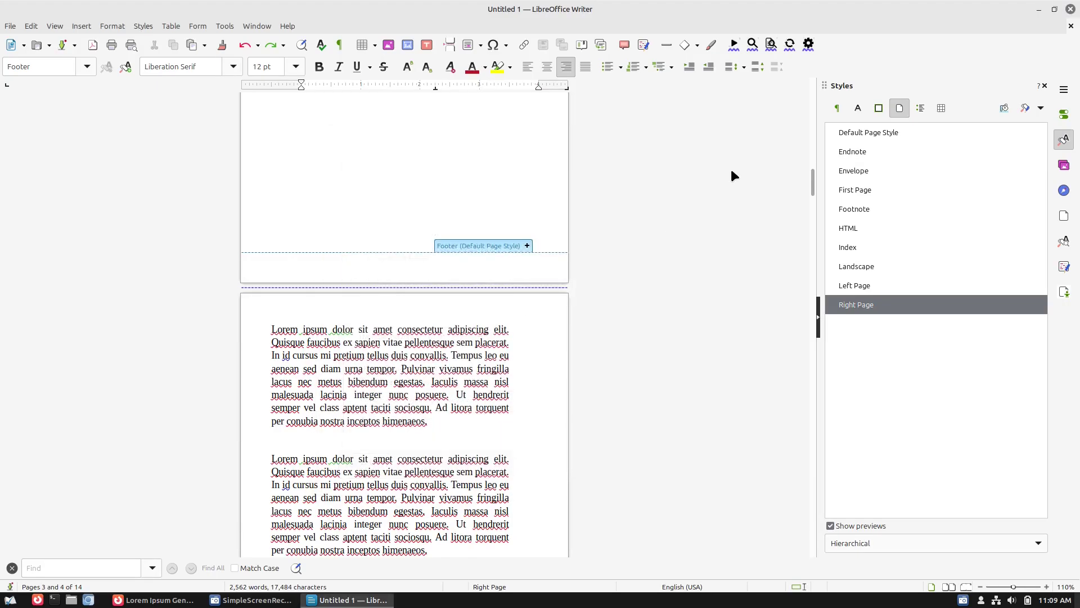
click(276, 329)
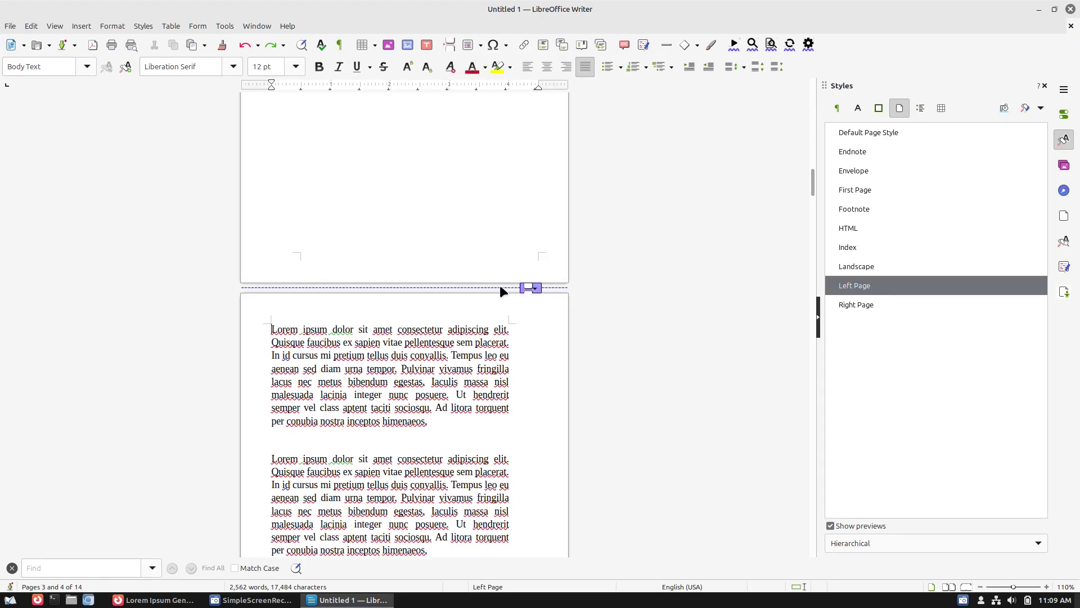
Step: Set the break before page 4 to Left Page with page numbering restarting at 1
click(535, 286)
click(565, 304)
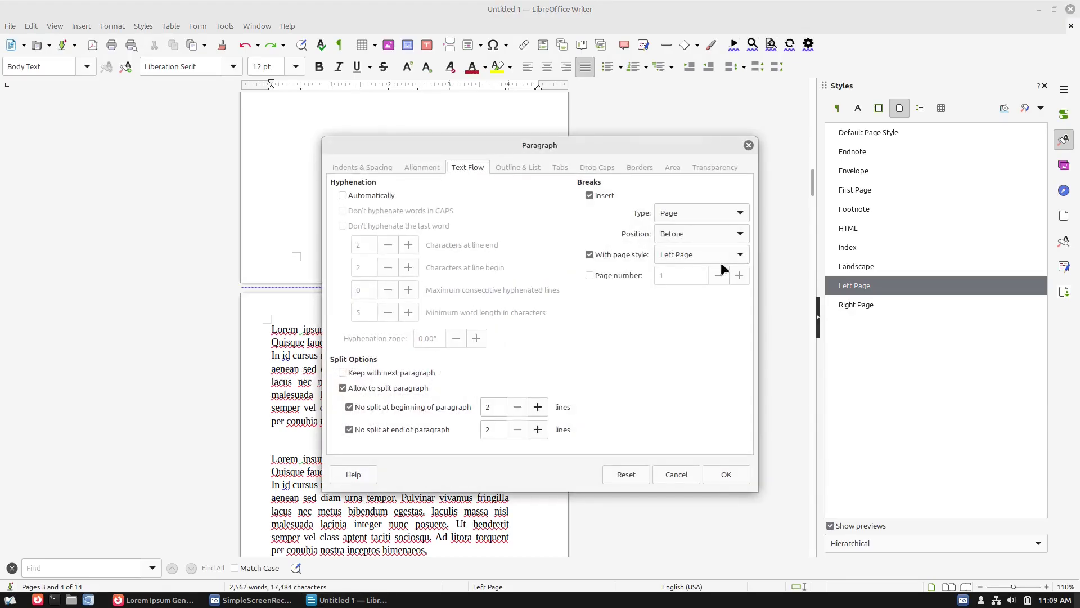
click(610, 275)
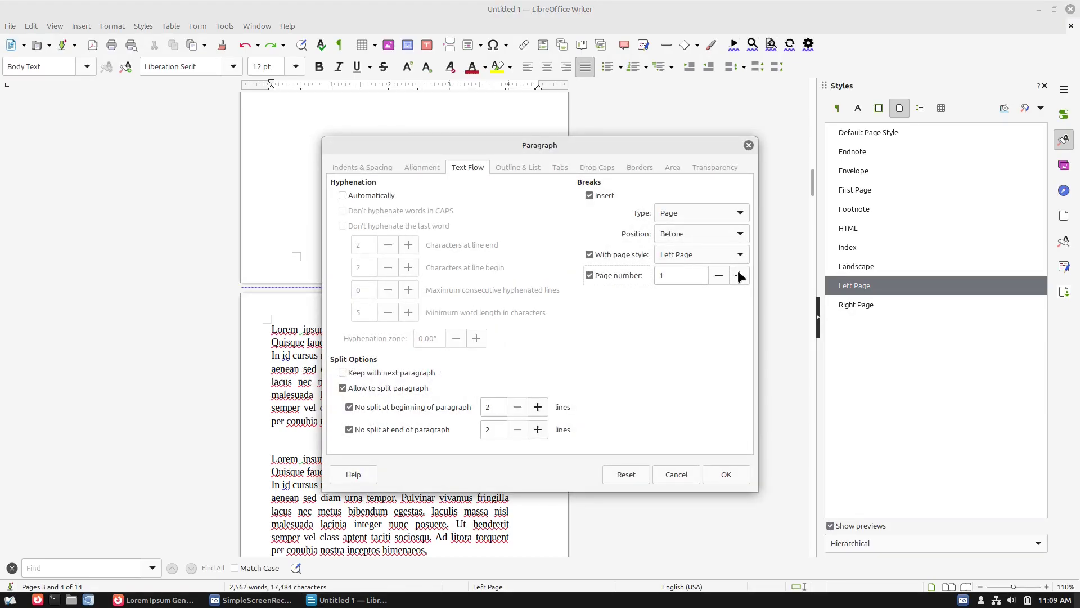
click(725, 474)
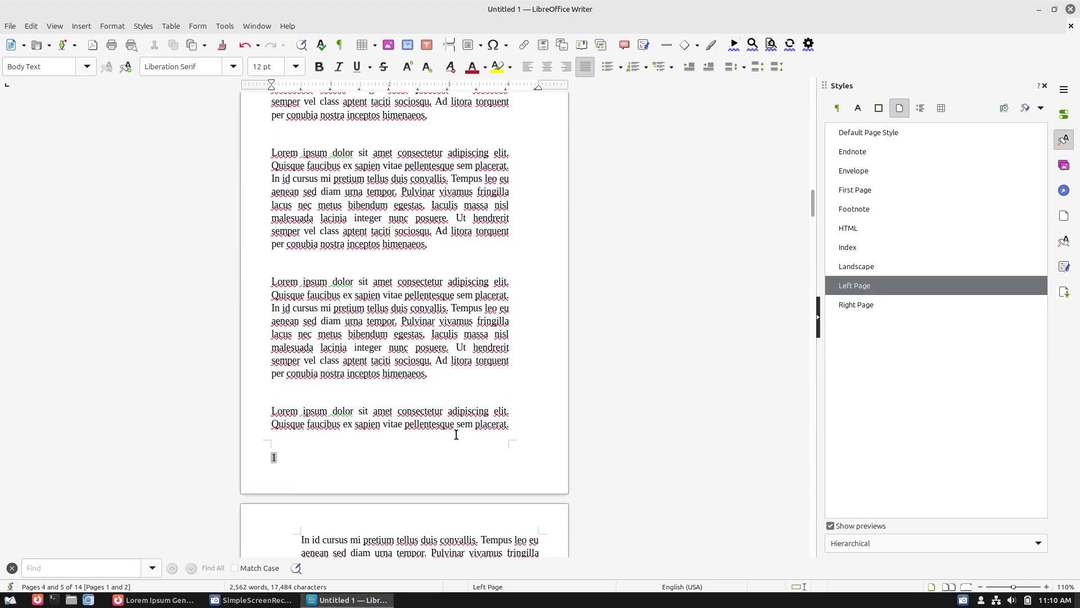
Step: Scroll through all 14 pages verifying footer numbers run 1 to 7 from page 4
scroll(448, 410, up, 15)
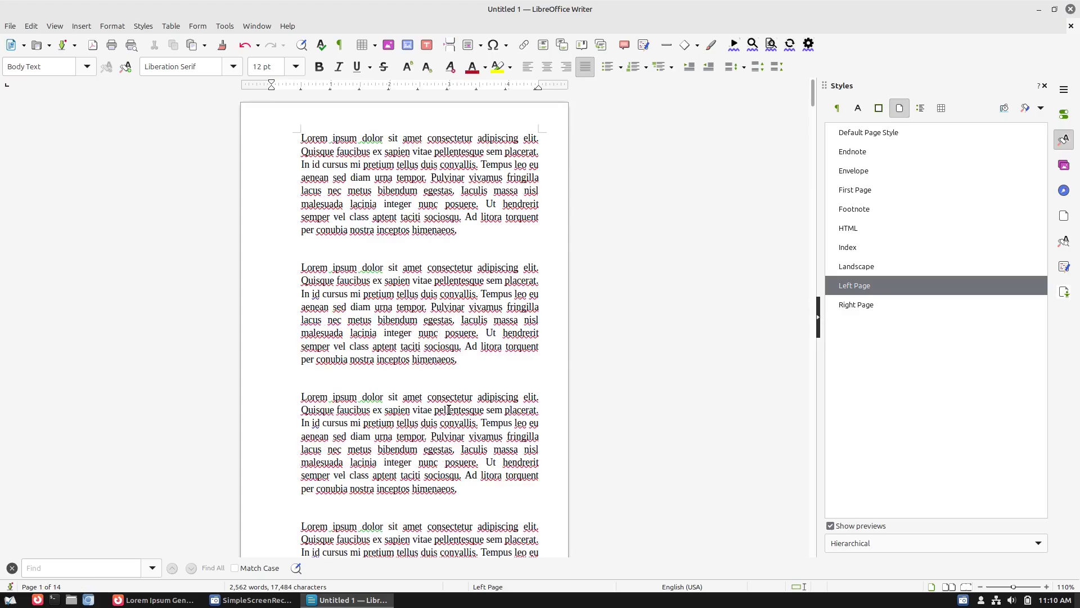
click(287, 217)
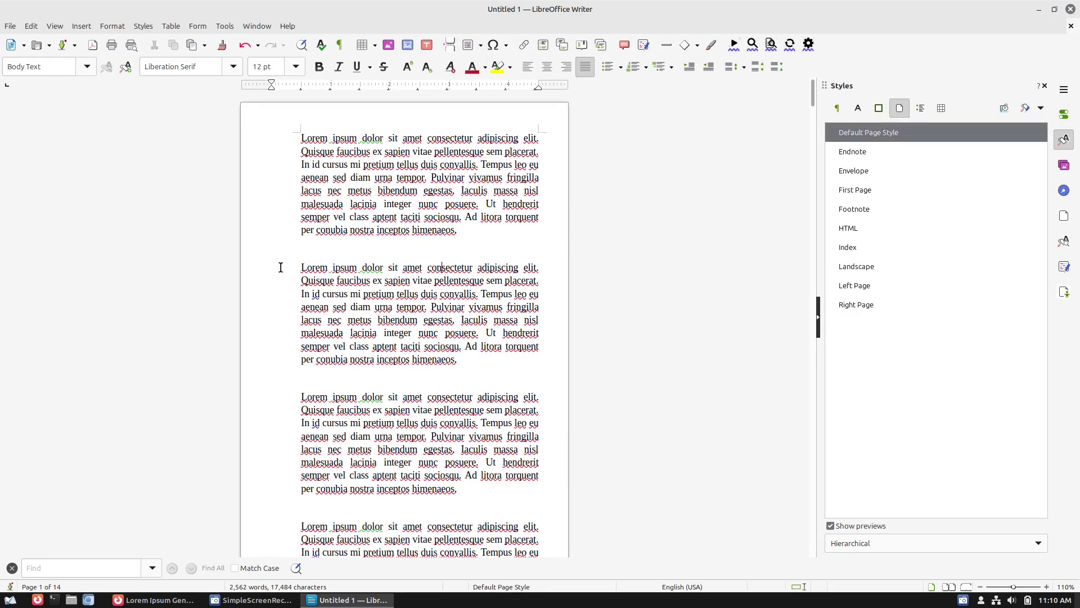
scroll(340, 328, down, 5)
click(515, 346)
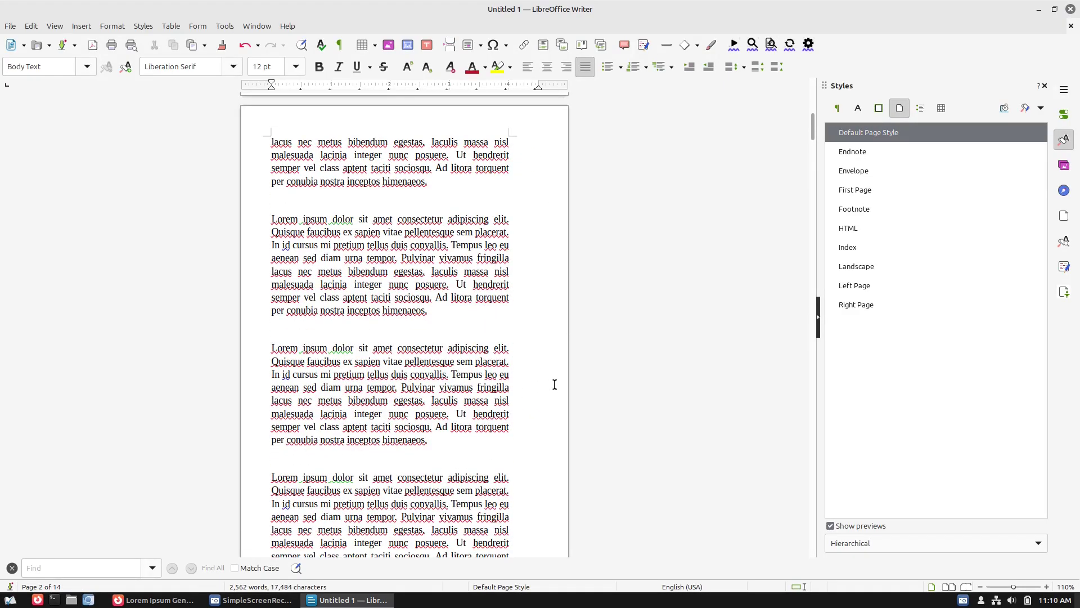
scroll(552, 387, down, 10)
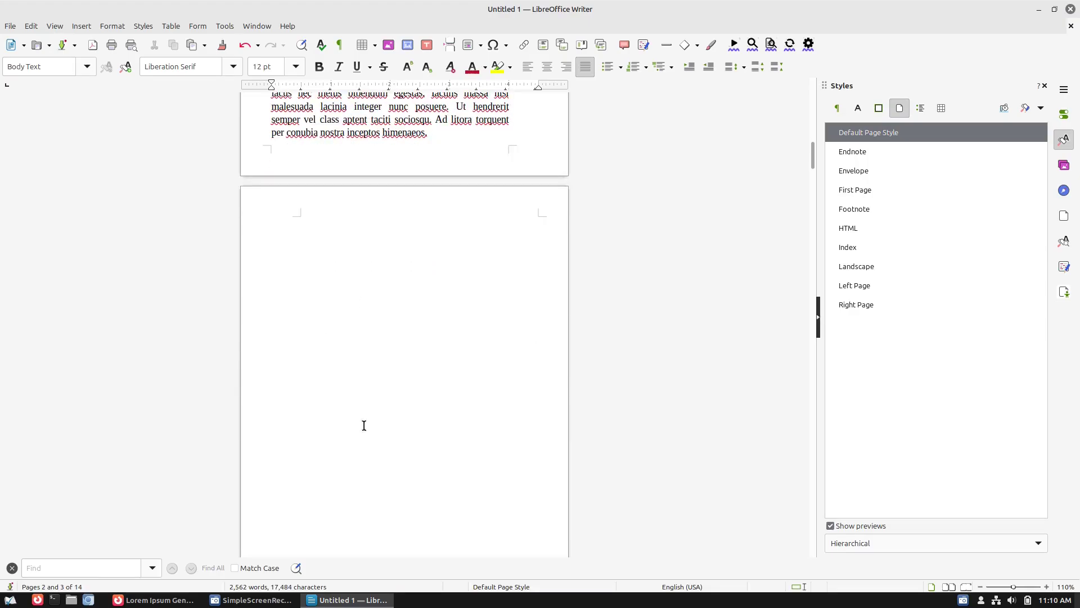
scroll(281, 393, down, 15)
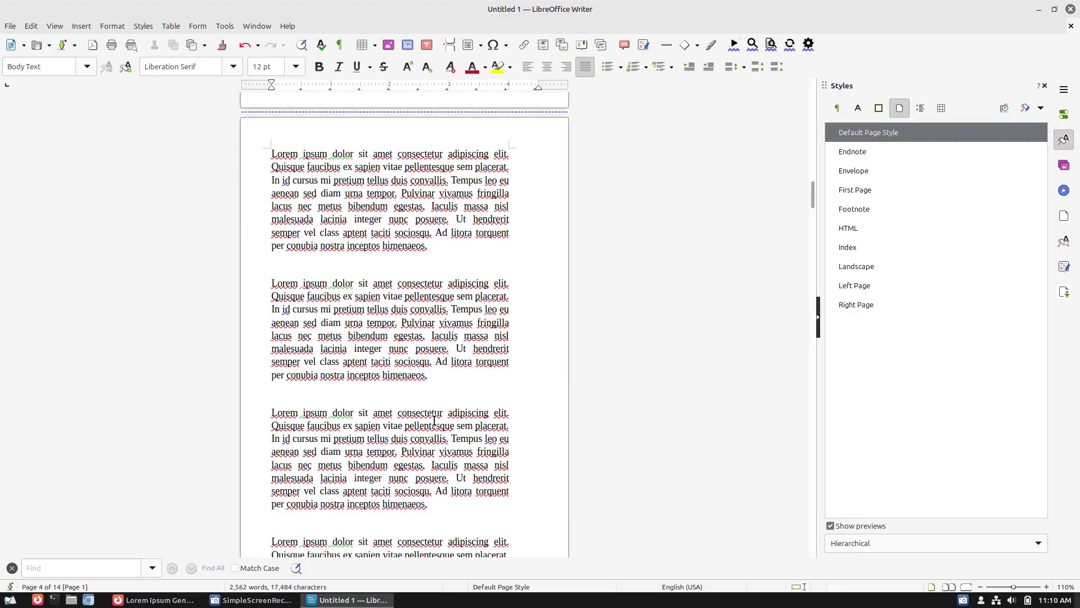
scroll(433, 421, up, 11)
scroll(433, 421, down, 7)
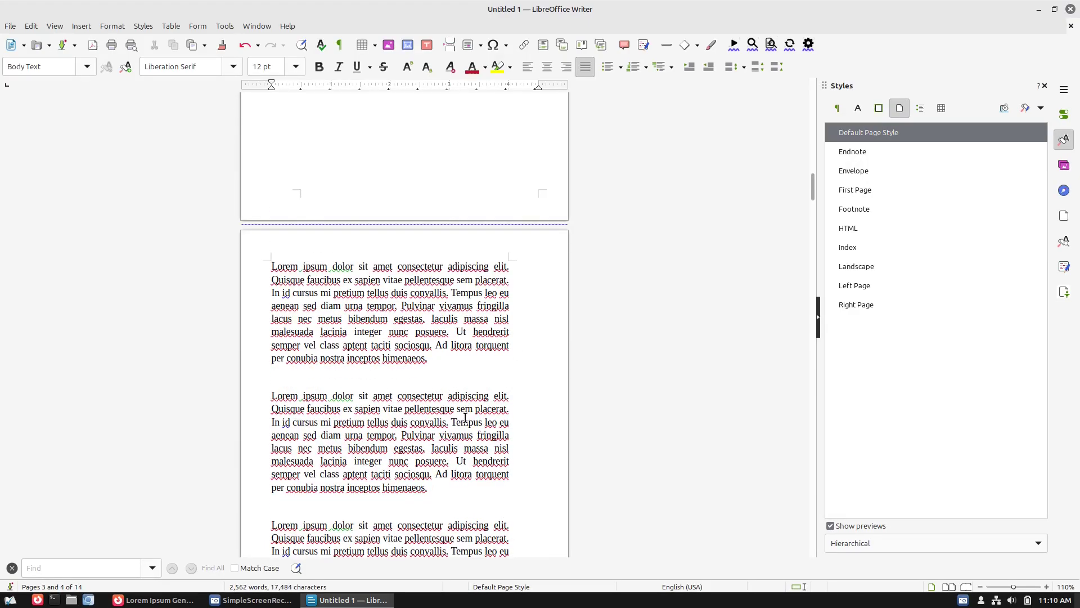
scroll(465, 417, down, 3)
scroll(465, 422, up, 20)
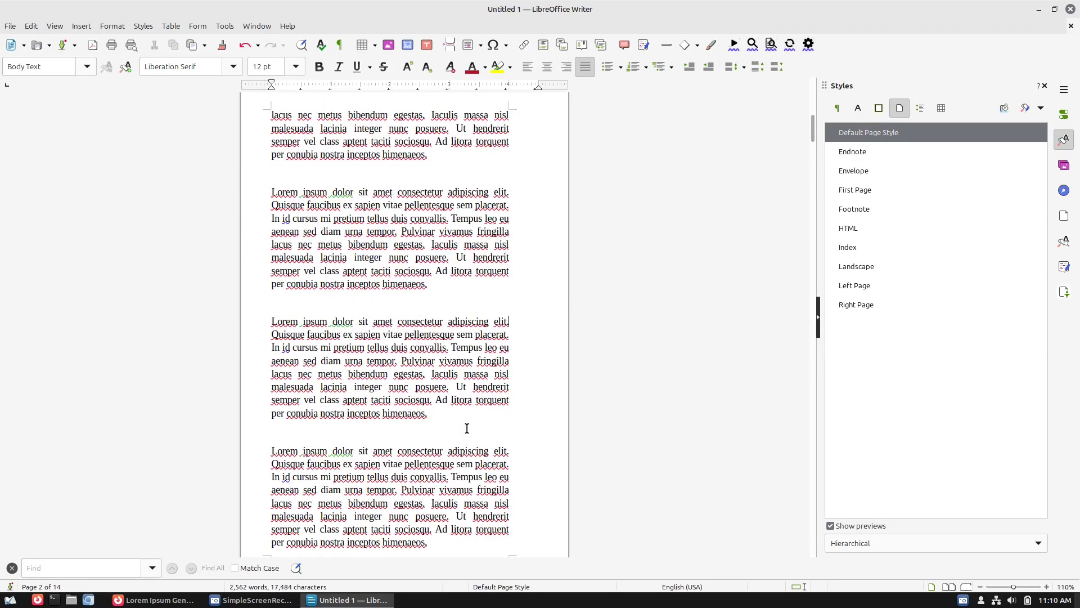
scroll(467, 429, down, 20)
scroll(444, 427, down, 2)
scroll(405, 432, down, 7)
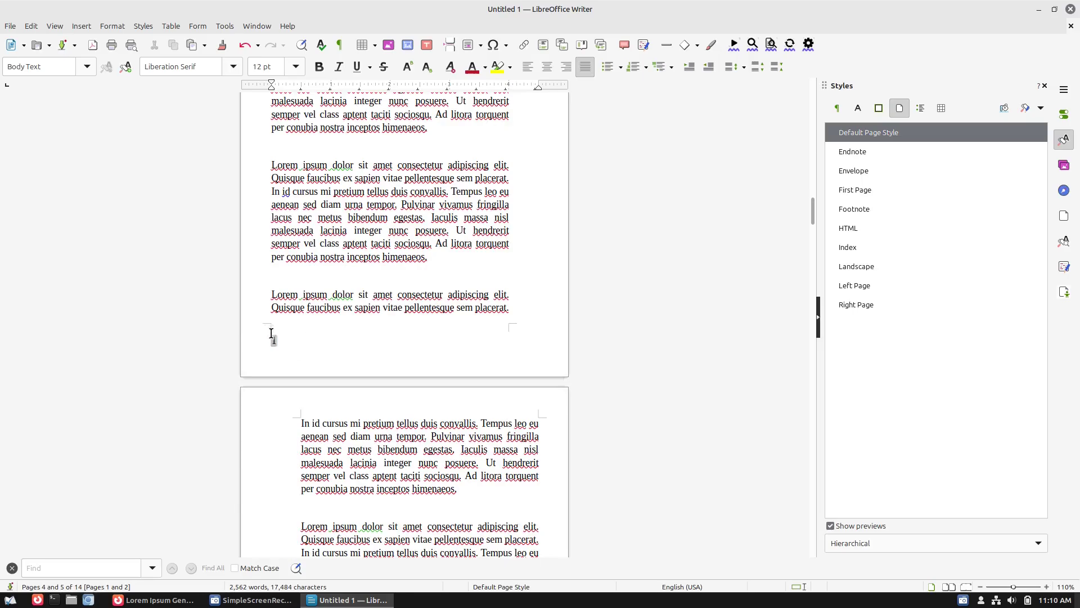
scroll(535, 371, down, 20)
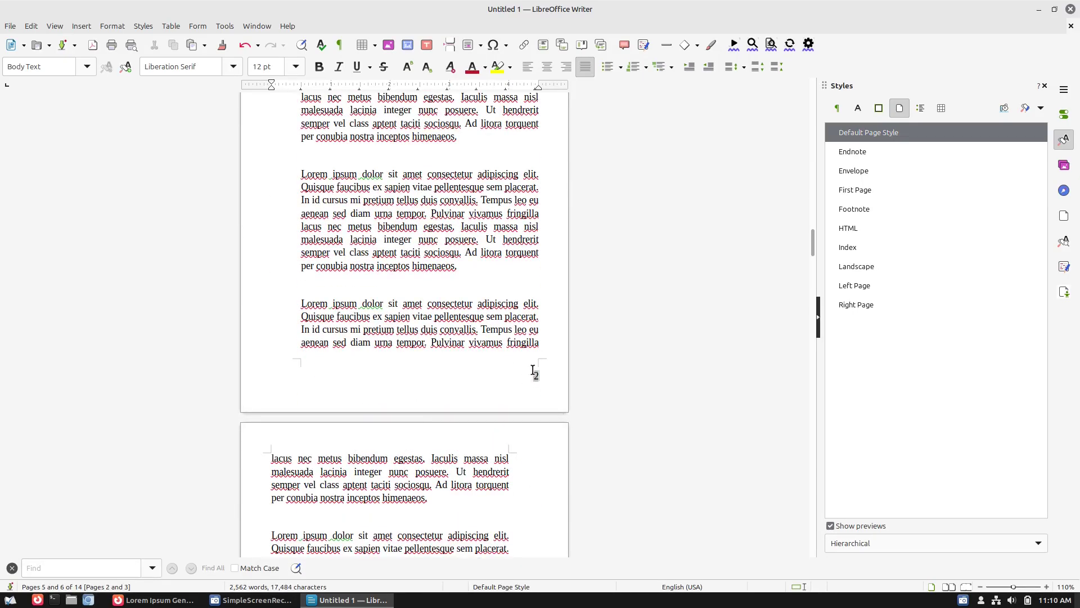
scroll(516, 431, down, 20)
scroll(394, 315, down, 12)
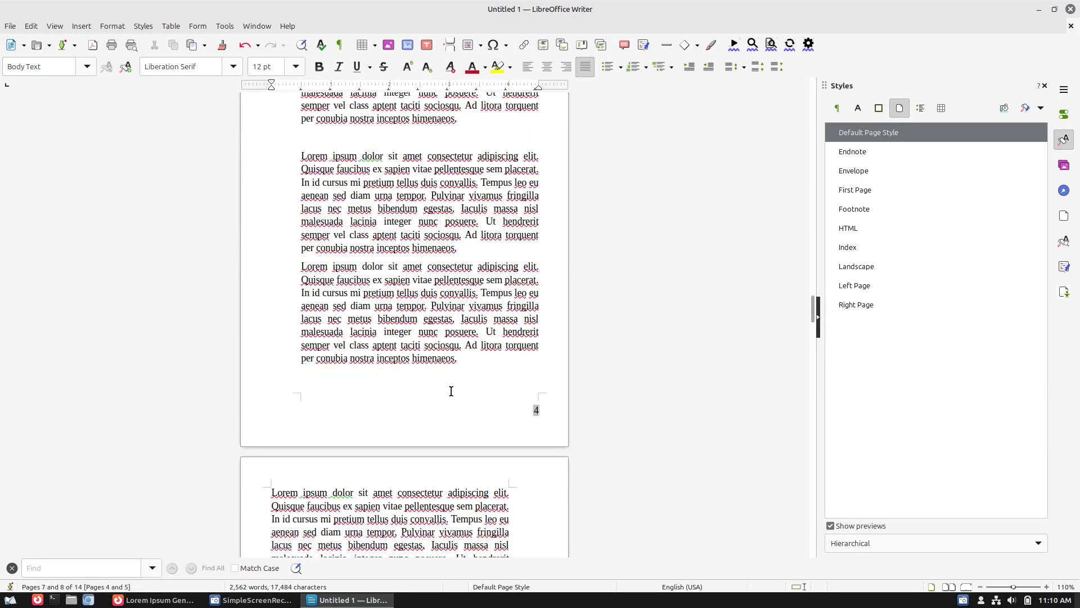
scroll(532, 494, down, 20)
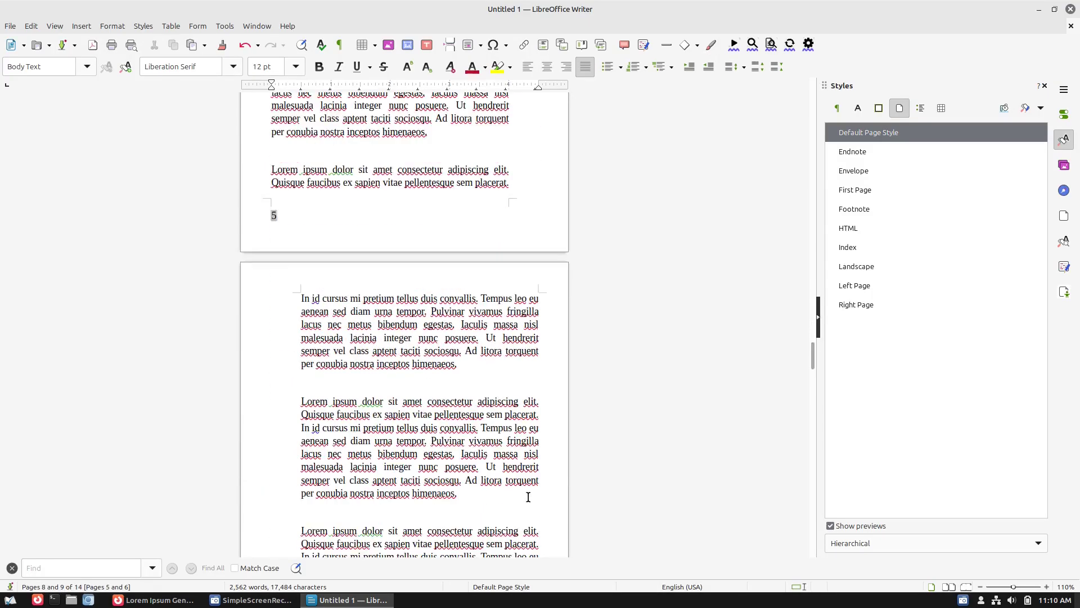
scroll(527, 497, down, 20)
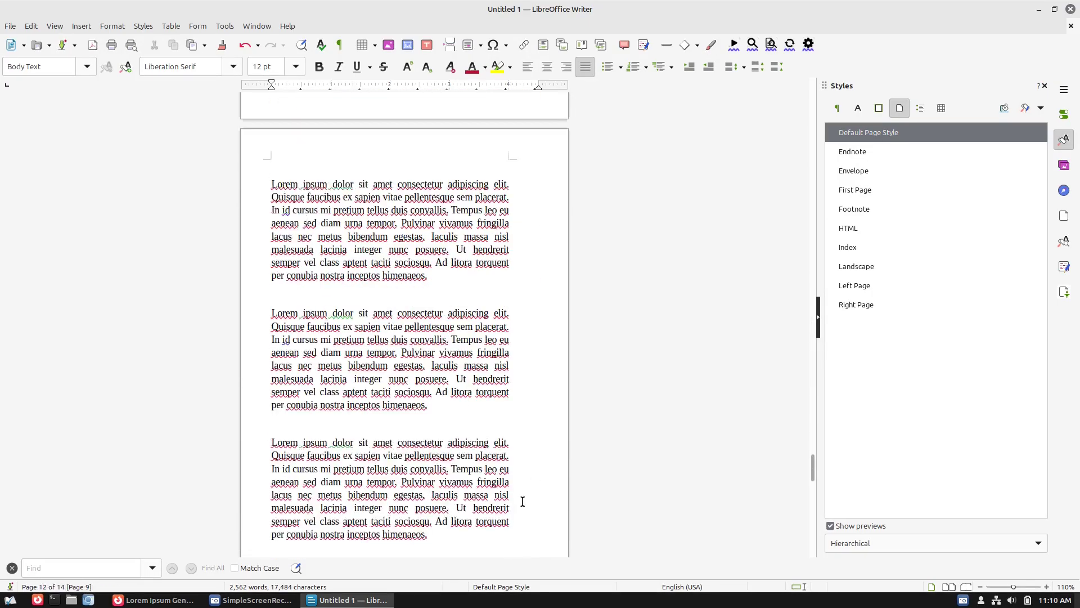
scroll(522, 501, up, 20)
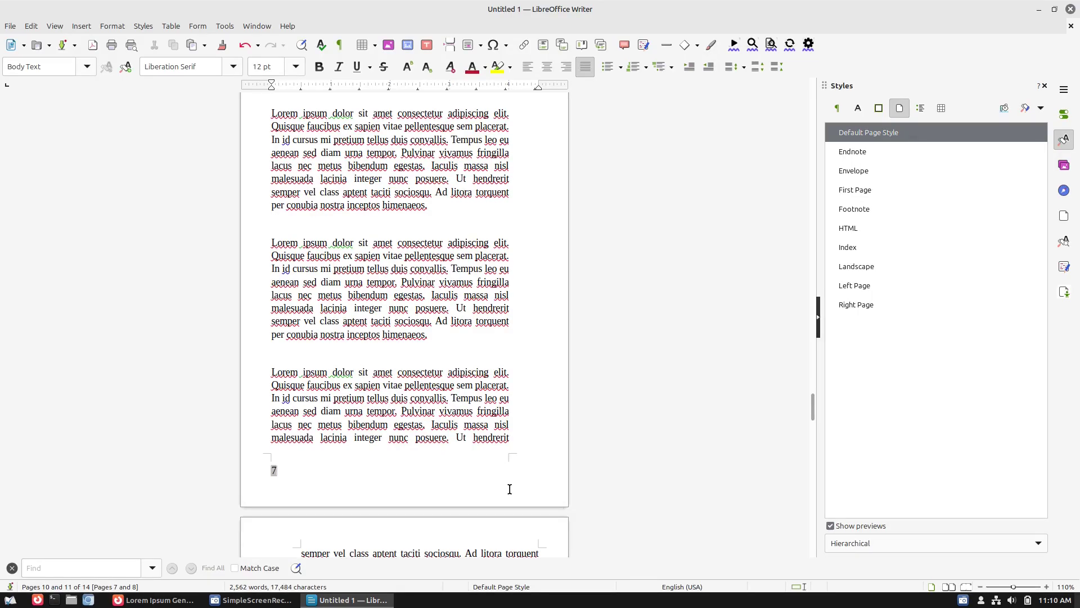
scroll(509, 489, up, 10)
Step: Open the Default Page Style's Page settings and keep the layout Mirrored
right_click(871, 141)
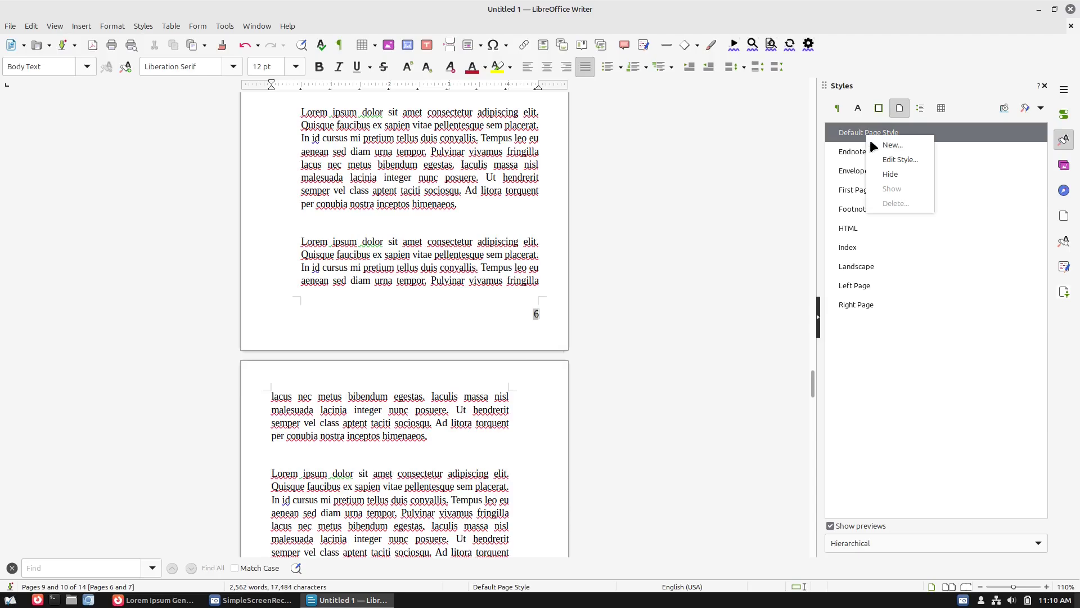
click(898, 156)
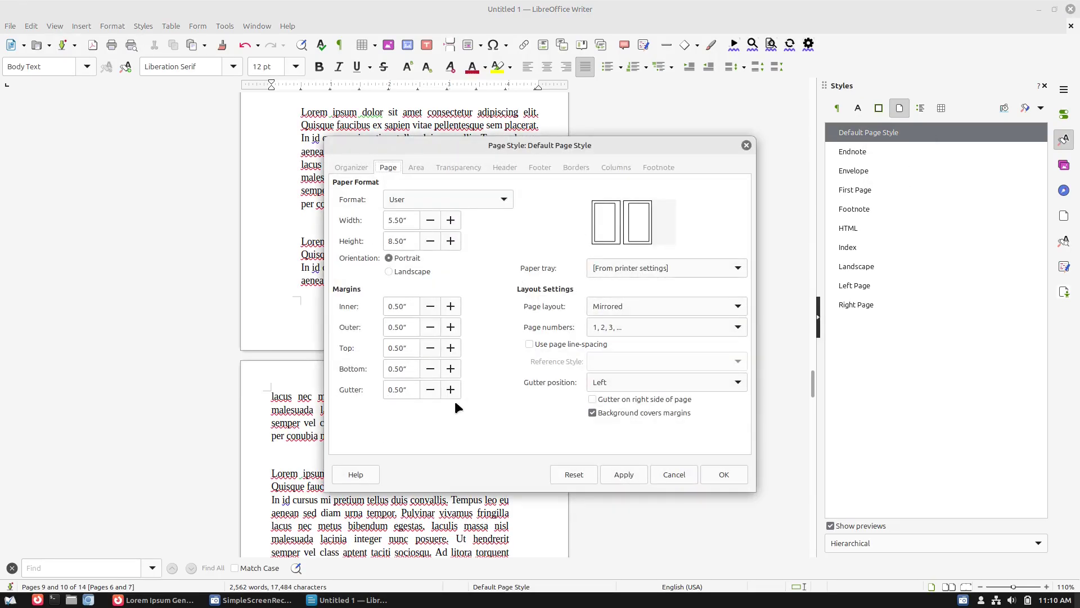
click(730, 306)
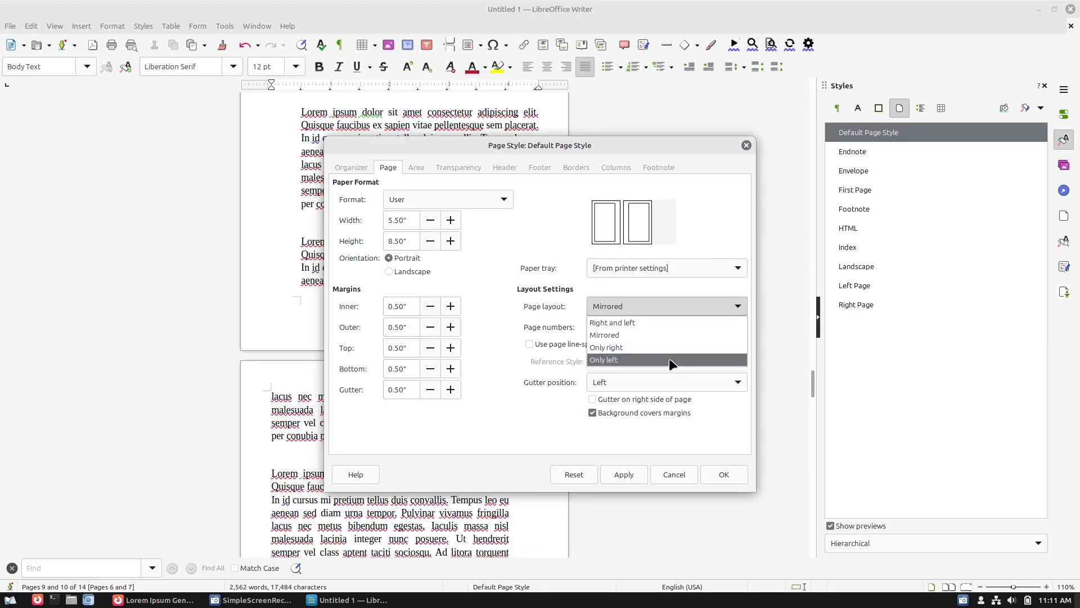
click(701, 405)
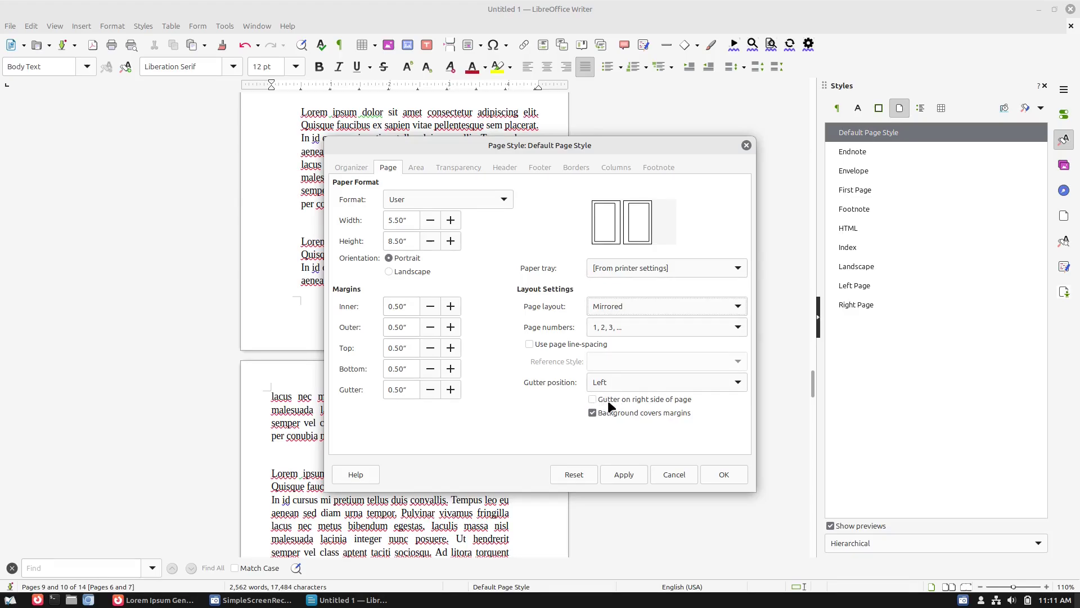
Step: Cancel the Default Page Style settings and return to the first page
click(674, 470)
scroll(439, 442, down, 8)
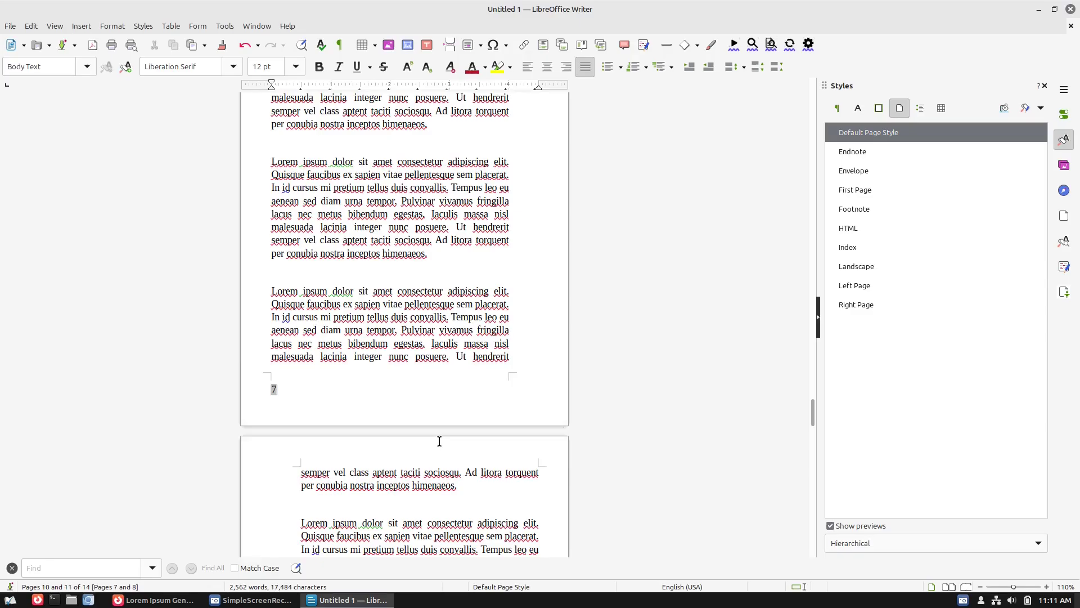
scroll(439, 441, up, 20)
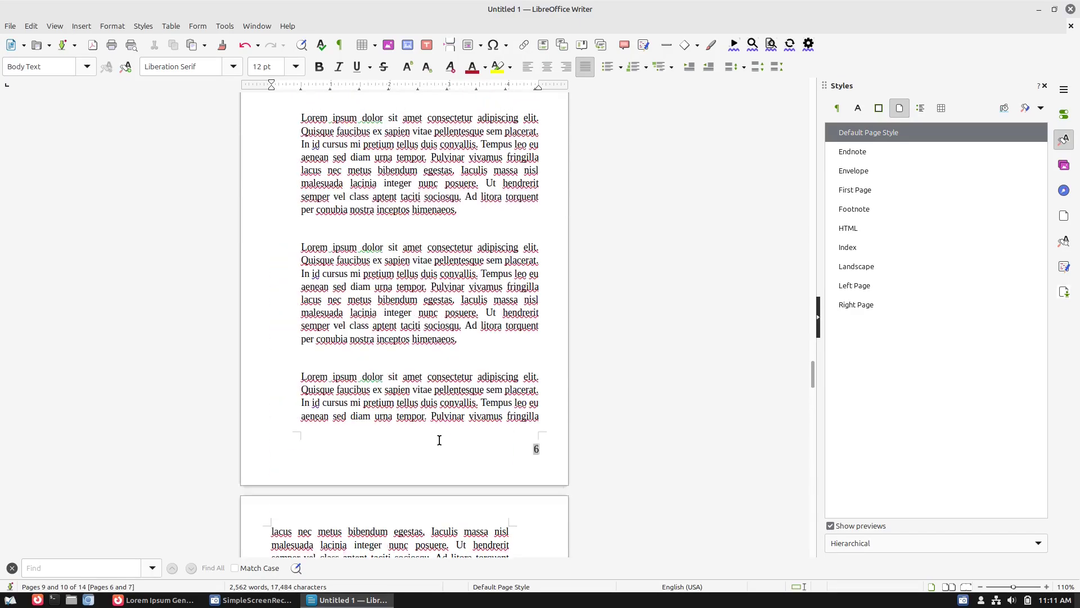
scroll(440, 441, up, 20)
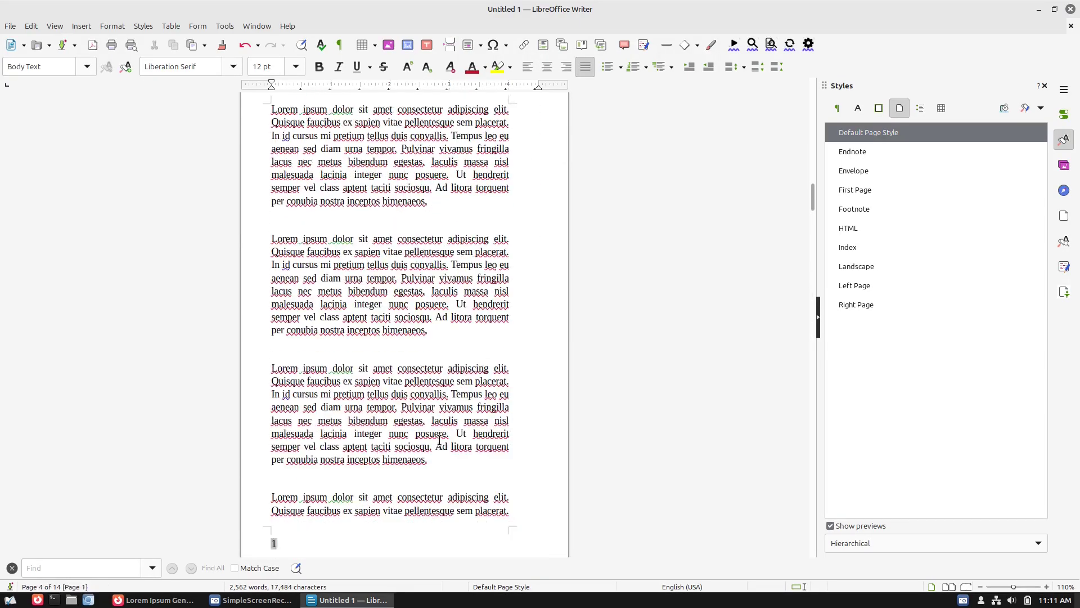